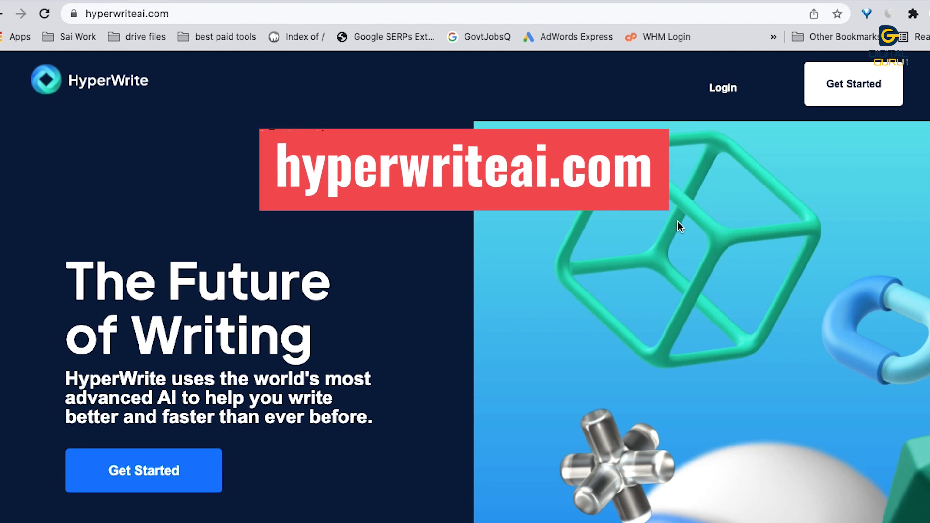
Step: Get started in HyperWrite and sign in with a Google account from the Log In form
click(149, 483)
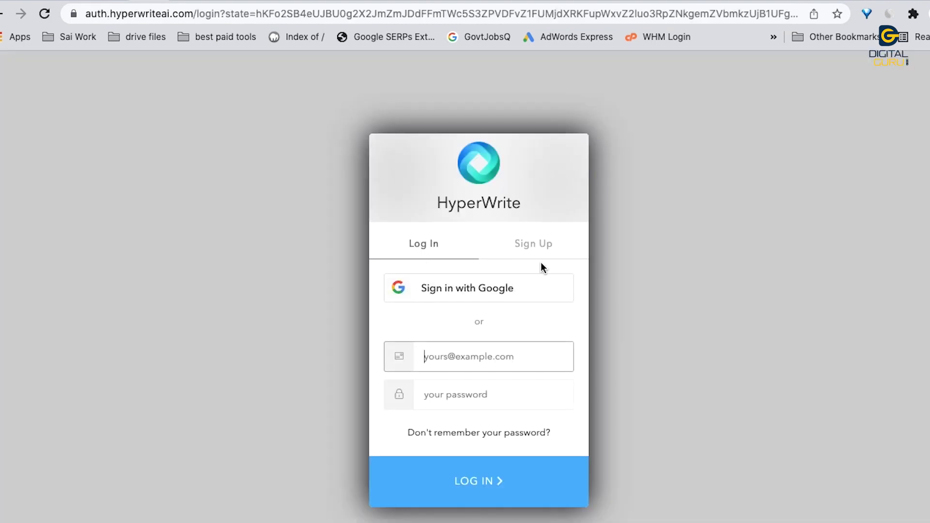
click(547, 247)
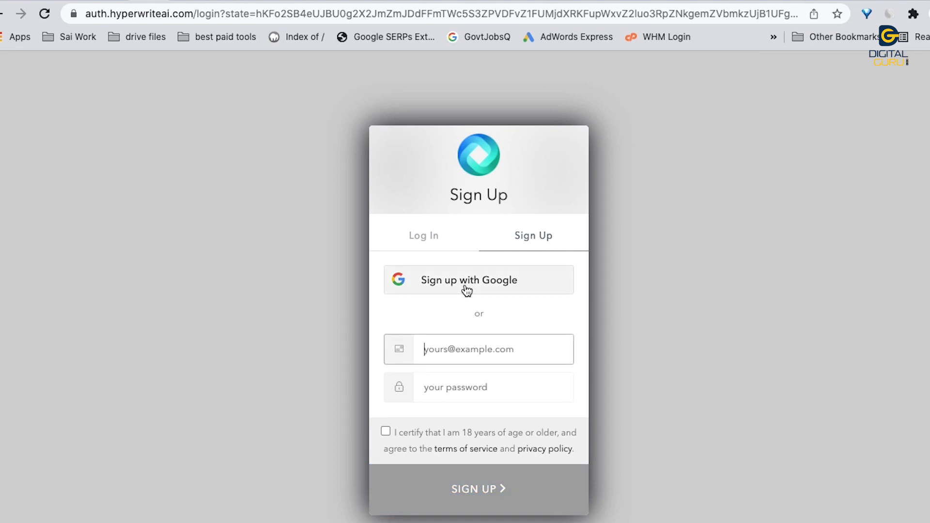
click(423, 241)
click(484, 289)
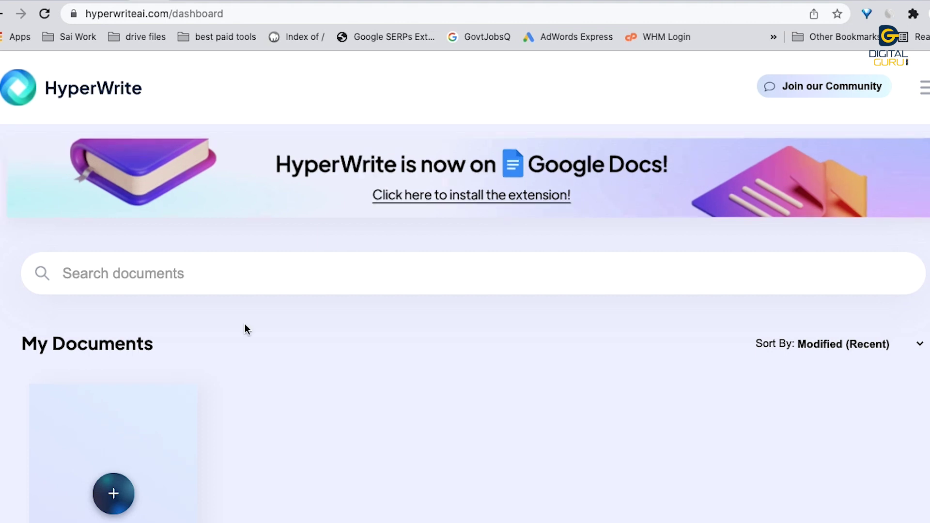
scroll(236, 335, down, 3)
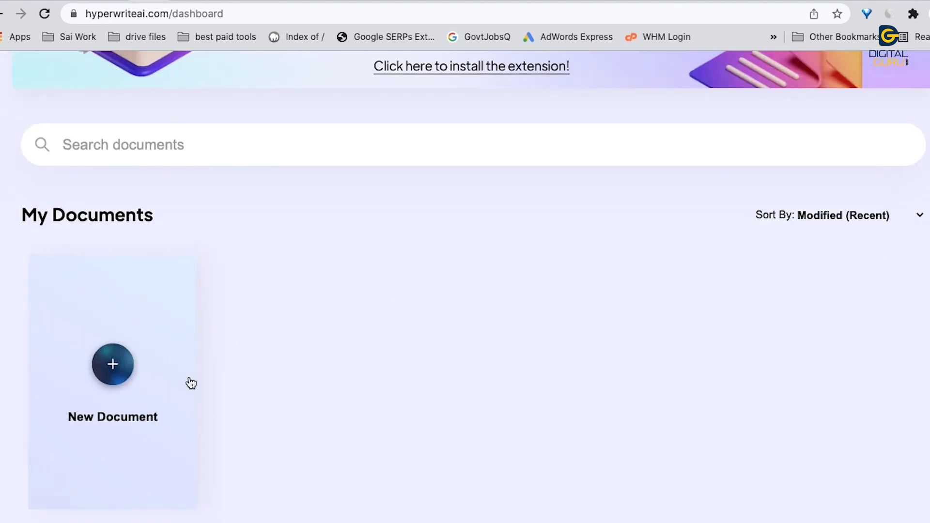
Step: Create a new Blank Document in HyperWrite with Work as its purpose
click(97, 359)
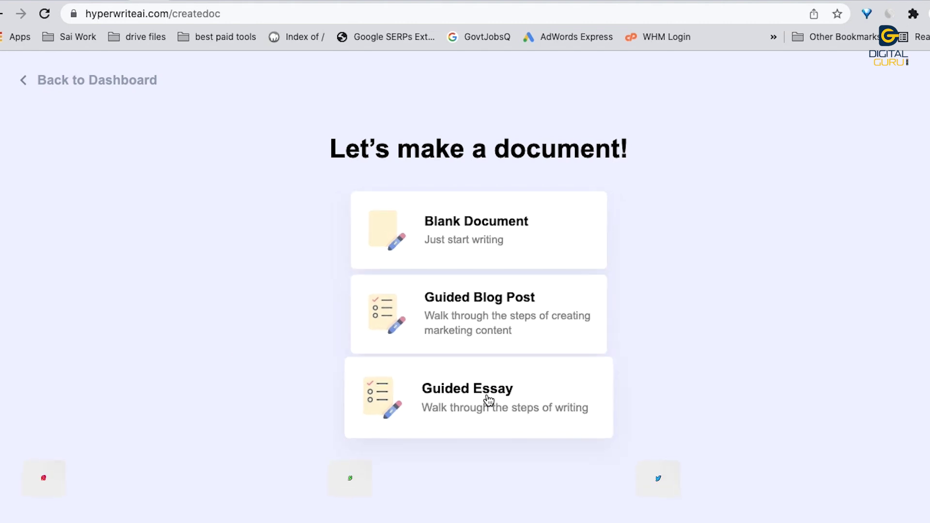
click(491, 236)
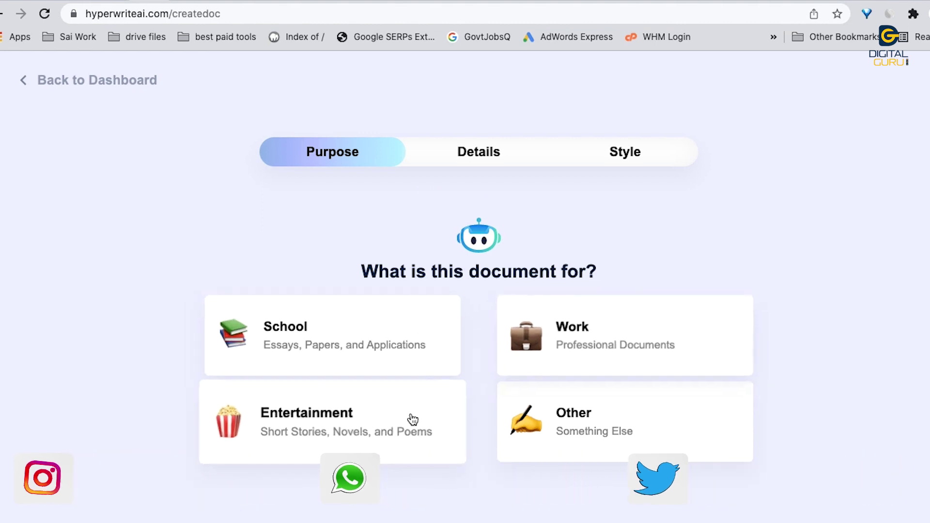
click(585, 324)
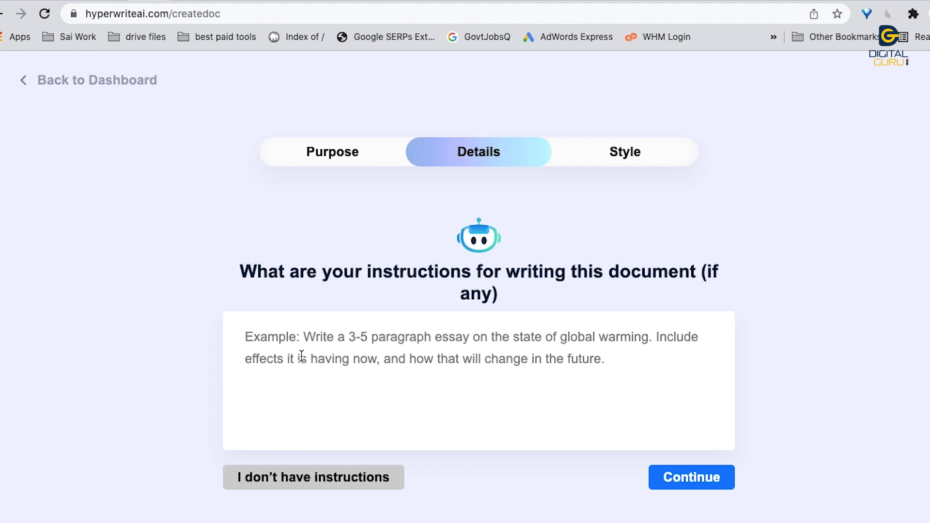
Step: Enter instructions for a 3-5 paragraph digital marketing career article covering AI's impact, then continue
click(463, 352)
text(write an article about digital marketing career.)
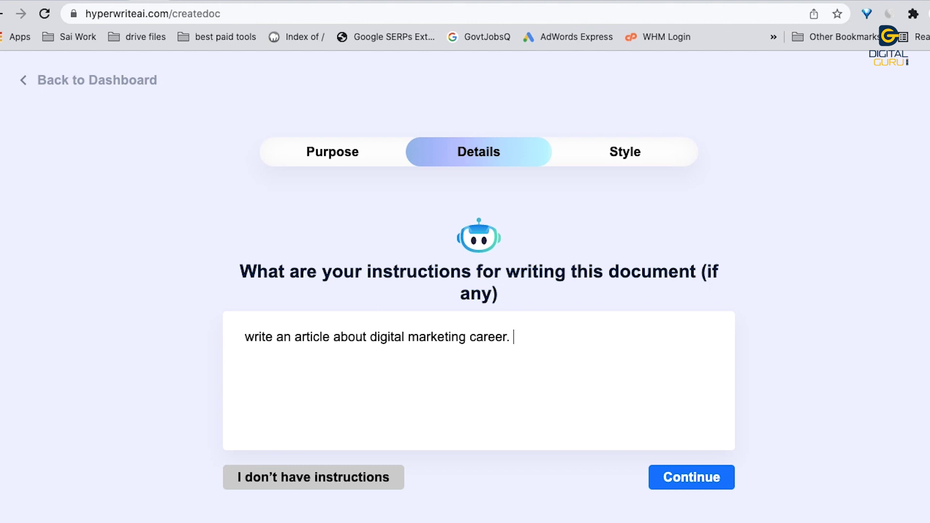
click(330, 338)
text(3-5 paragraph)
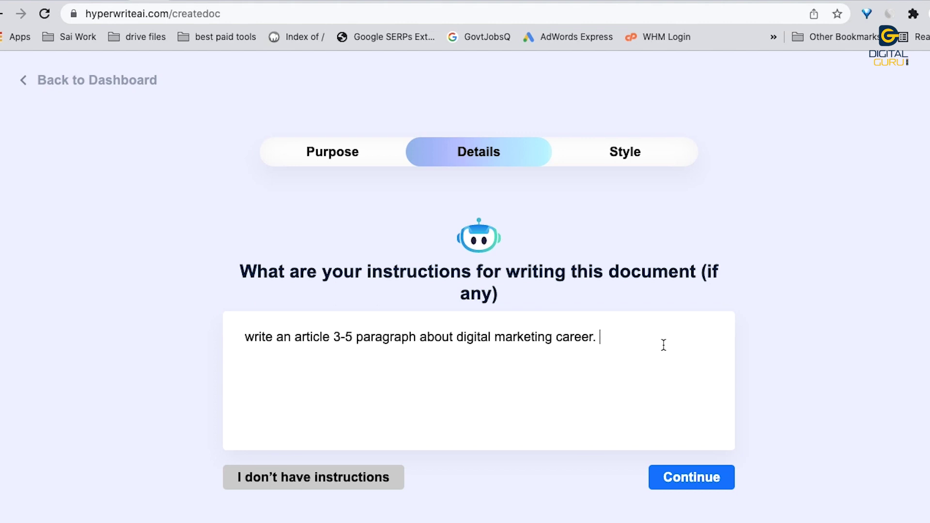
text(artificial intelligence impact on digital marketing.)
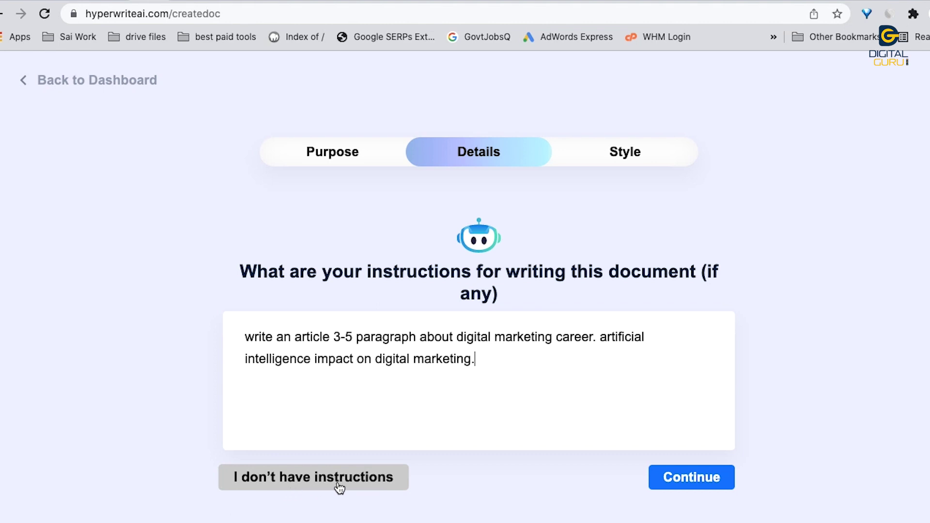
click(696, 485)
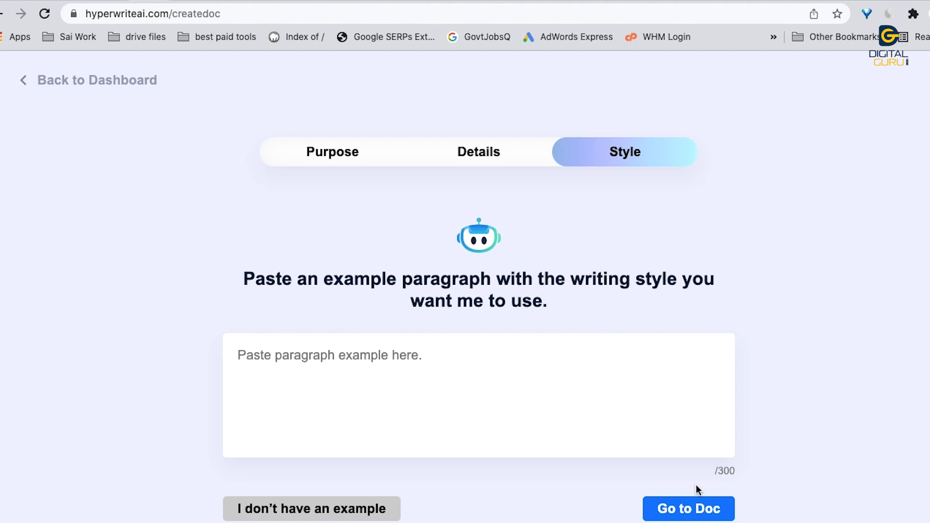
Step: Glance at the digital marketing blog tab, then skip the style example with Go to Doc
key(ctrl+Tab)
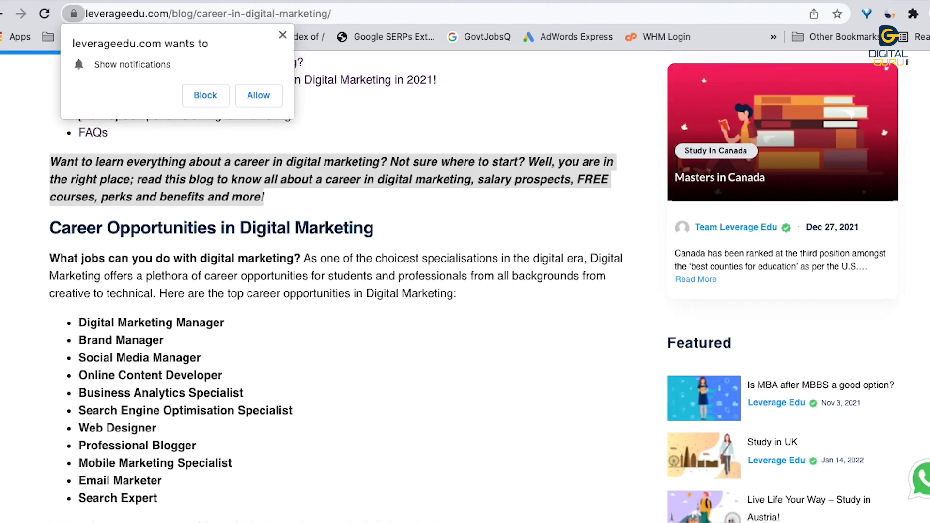
click(327, 1)
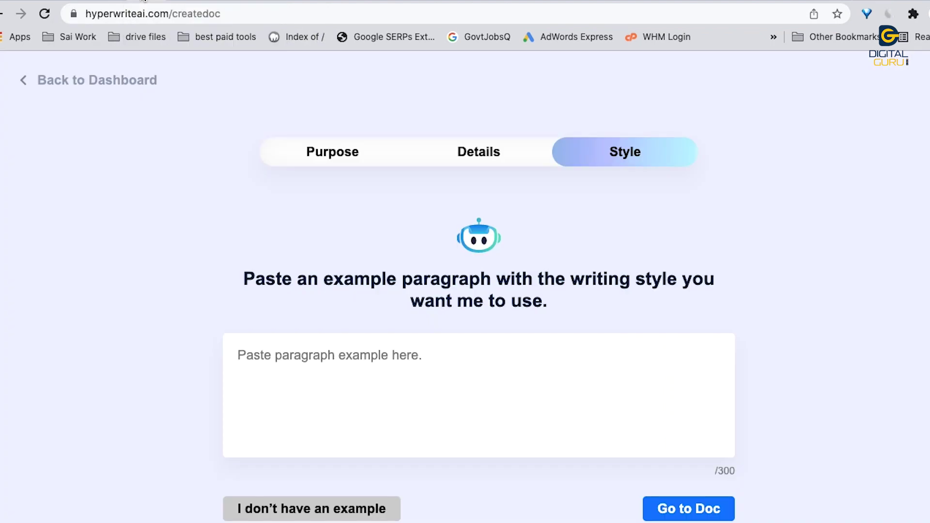
click(685, 511)
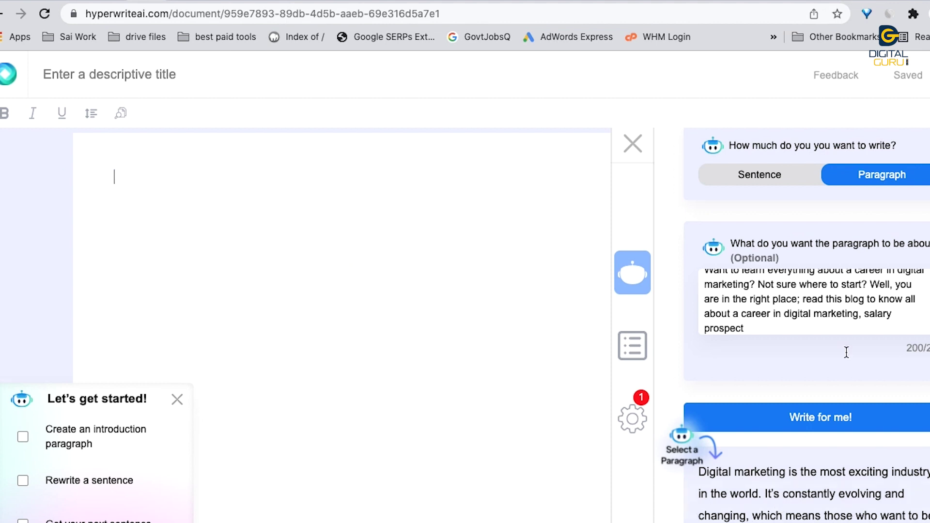
Step: Insert the suggested paragraph, toggle AI output between Sentence and Paragraph, and view the Rewrite guide
click(788, 479)
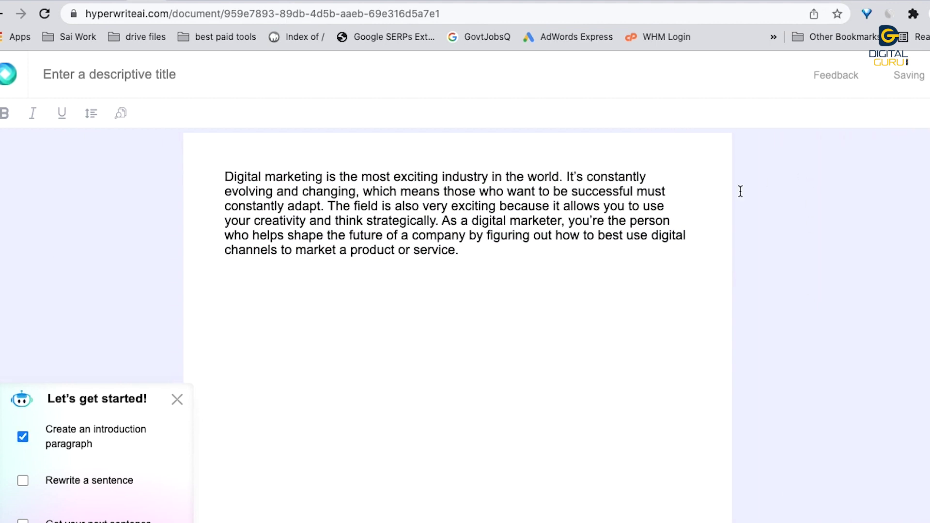
click(737, 185)
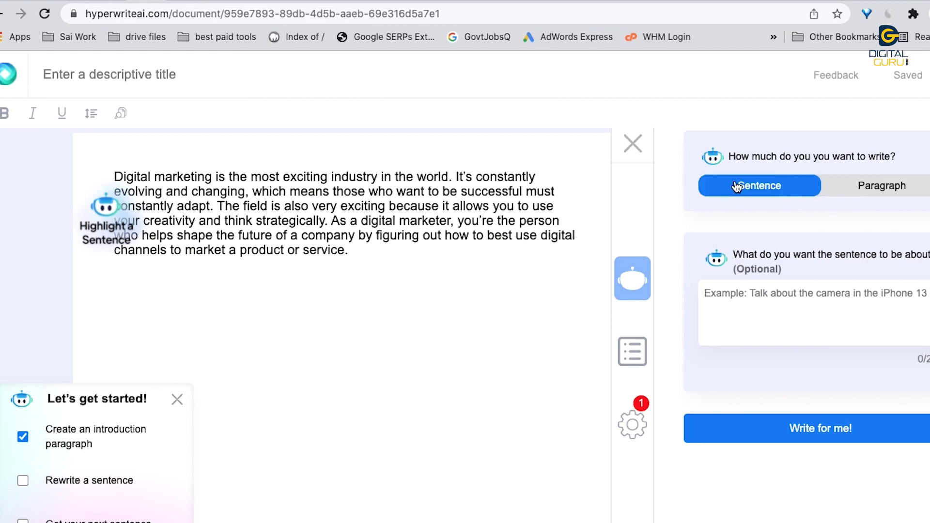
click(877, 194)
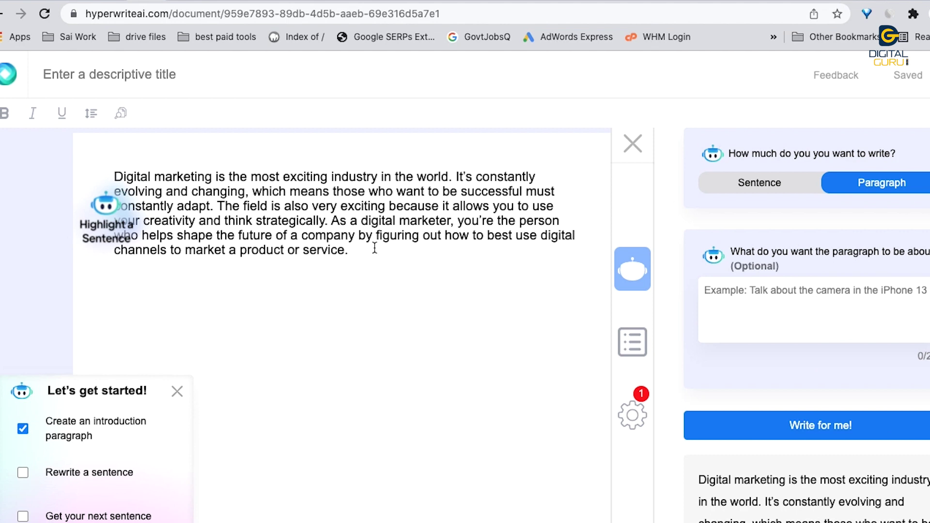
click(111, 213)
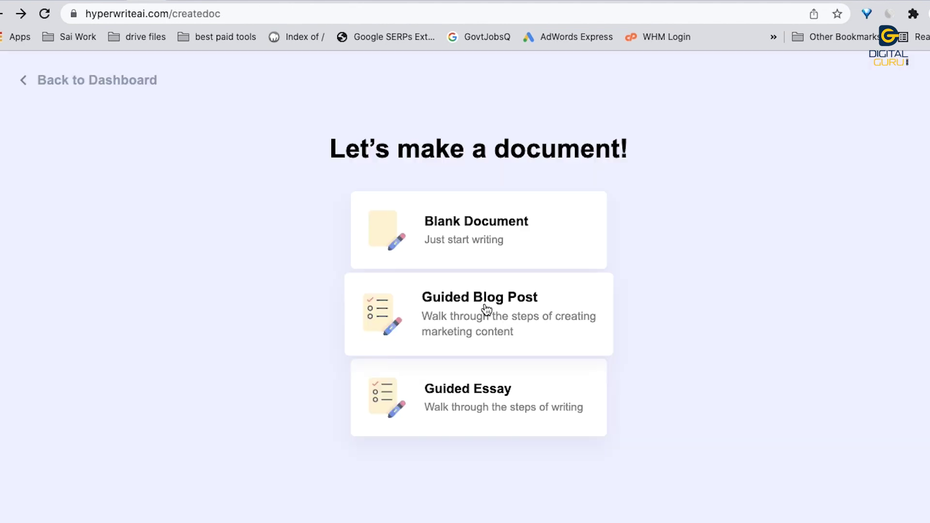
Step: Browse the Guided Blog Post's Title, Style, Intro and Generate steps, then open Guided Essay
click(486, 308)
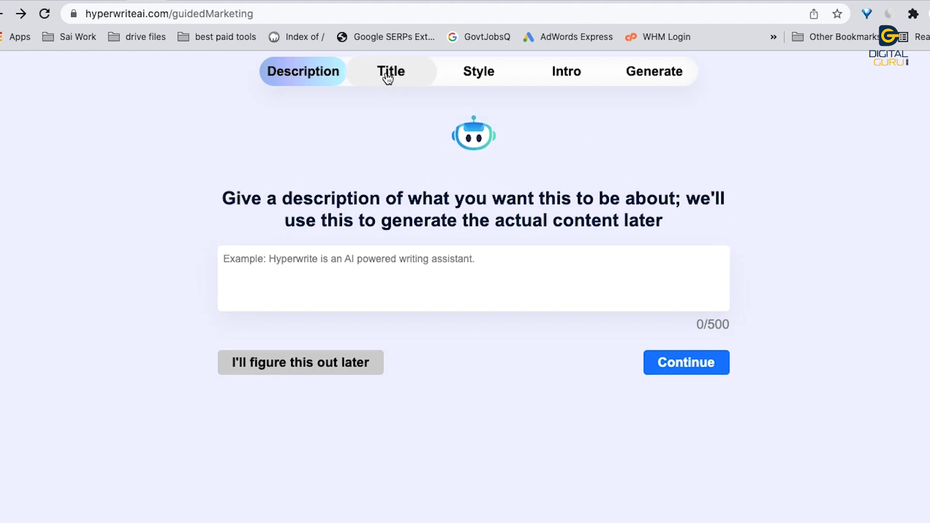
click(386, 73)
click(482, 74)
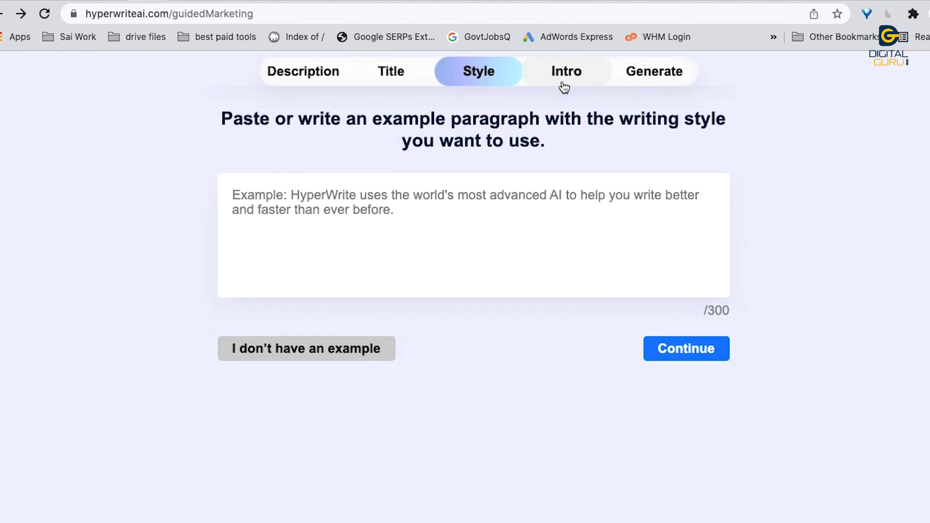
click(568, 80)
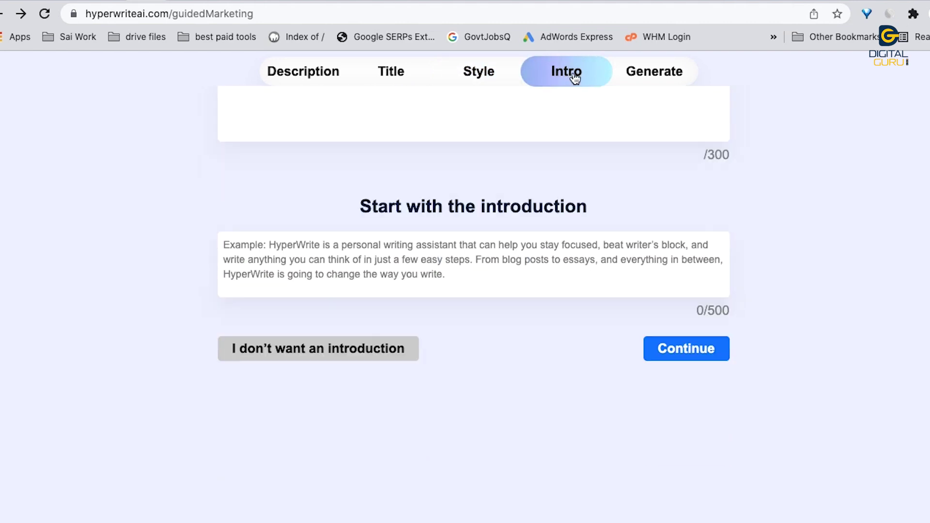
click(654, 78)
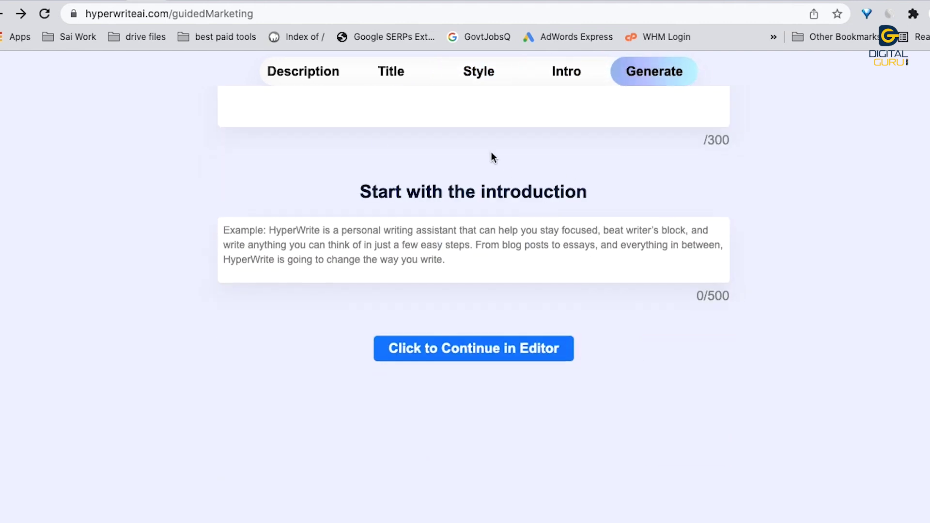
scroll(358, 125, up, 6)
scroll(325, 200, up, 5)
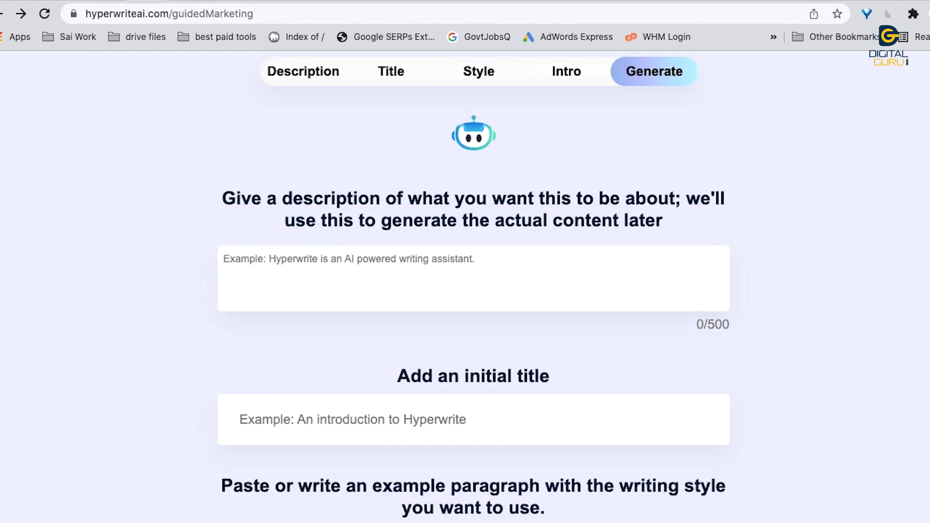
click(2, 14)
click(477, 402)
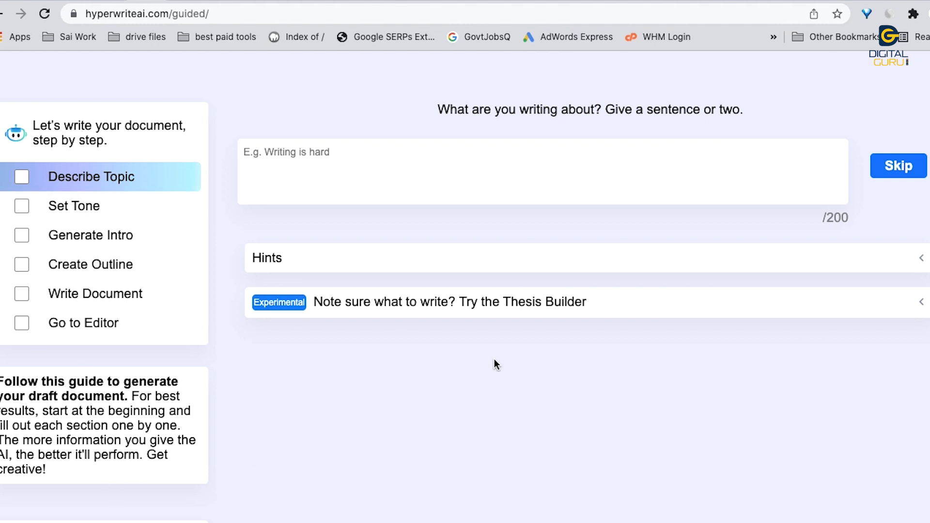
Step: Return to the documents dashboard and open account usage and plan details from the account menu
click(3, 15)
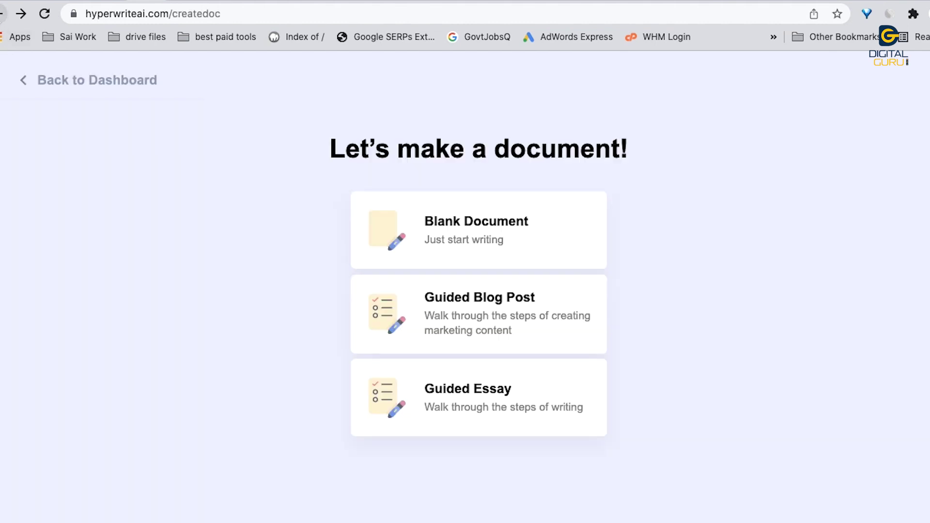
click(57, 80)
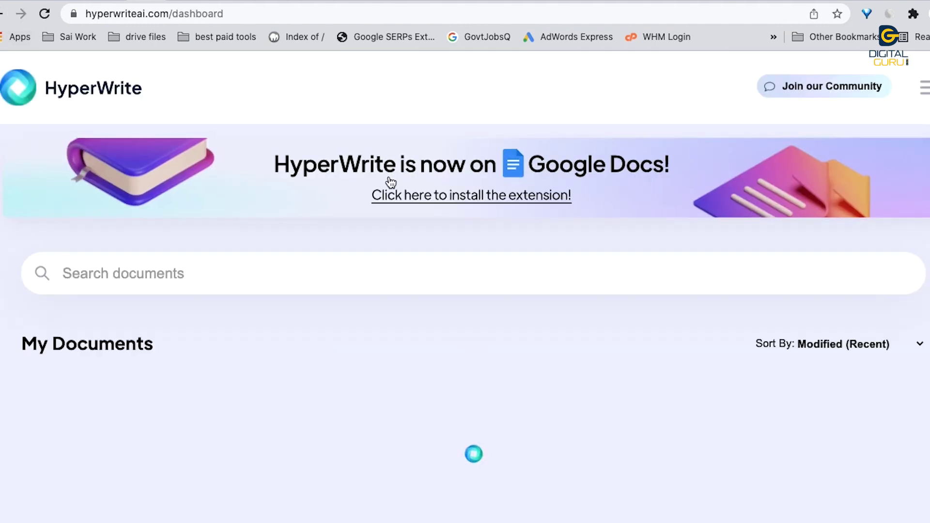
click(922, 92)
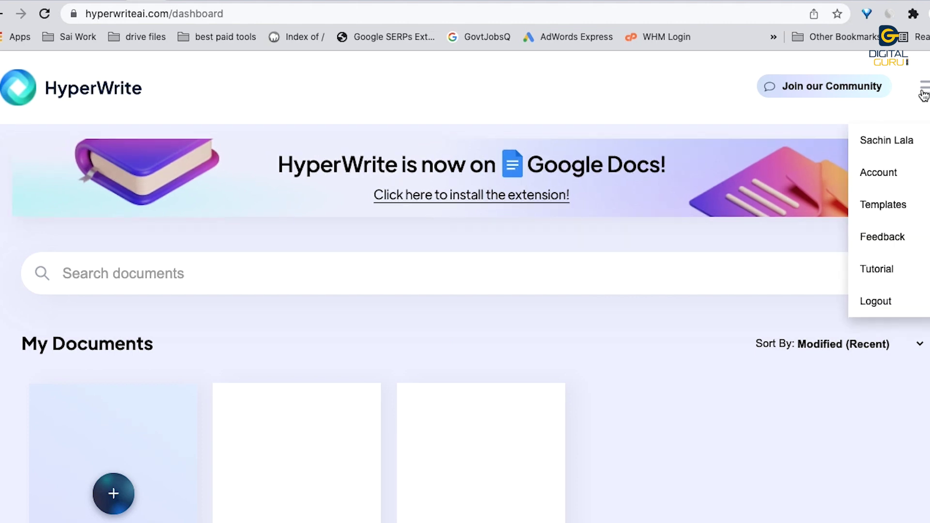
click(897, 176)
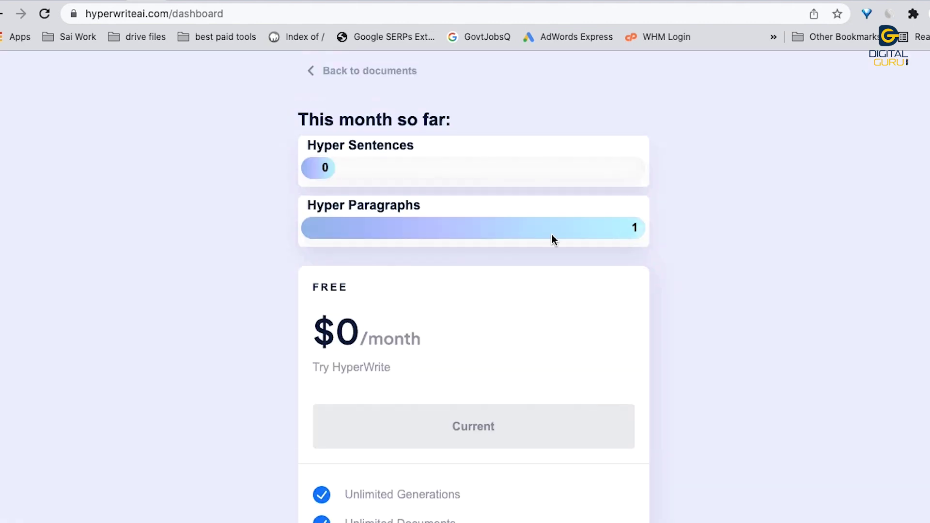
Step: Review the Free, Premium and Ultra plan features, then go back to the documents list
scroll(524, 245, down, 3)
scroll(522, 242, down, 2)
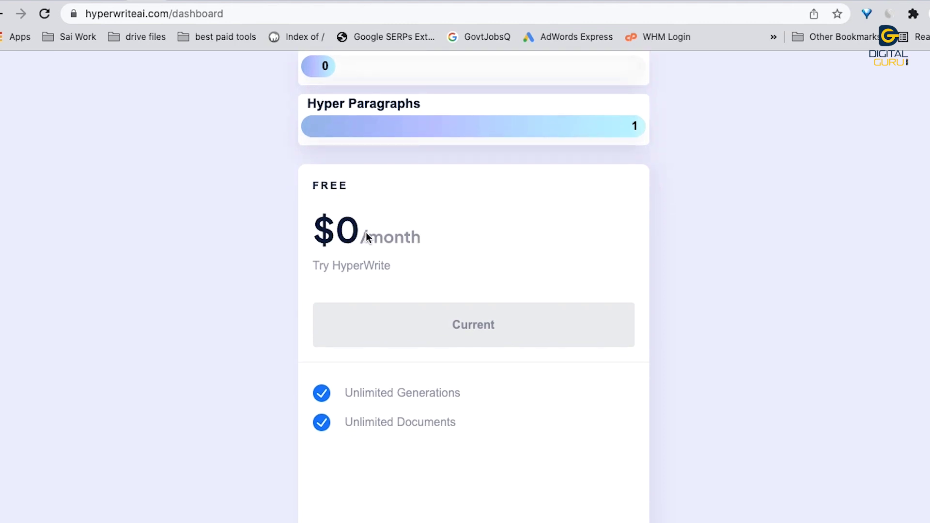
scroll(373, 276, down, 5)
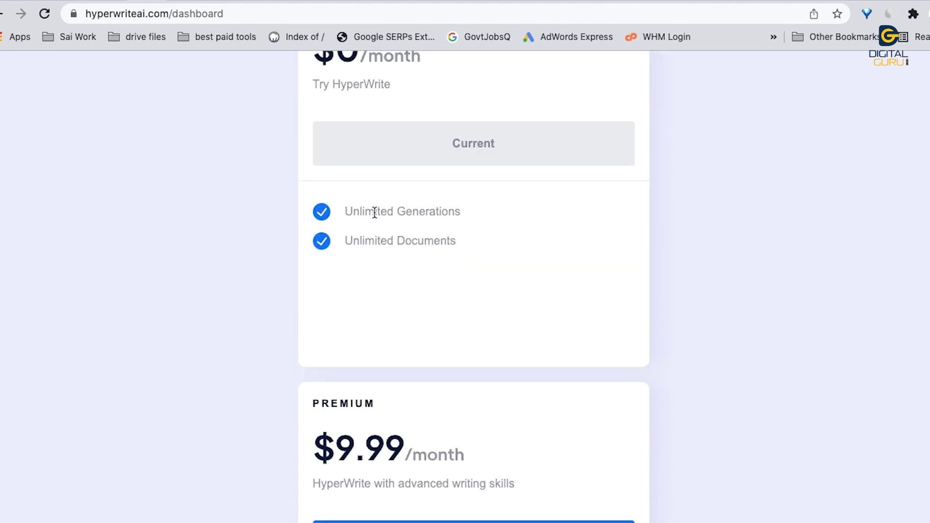
drag(367, 239, 453, 244)
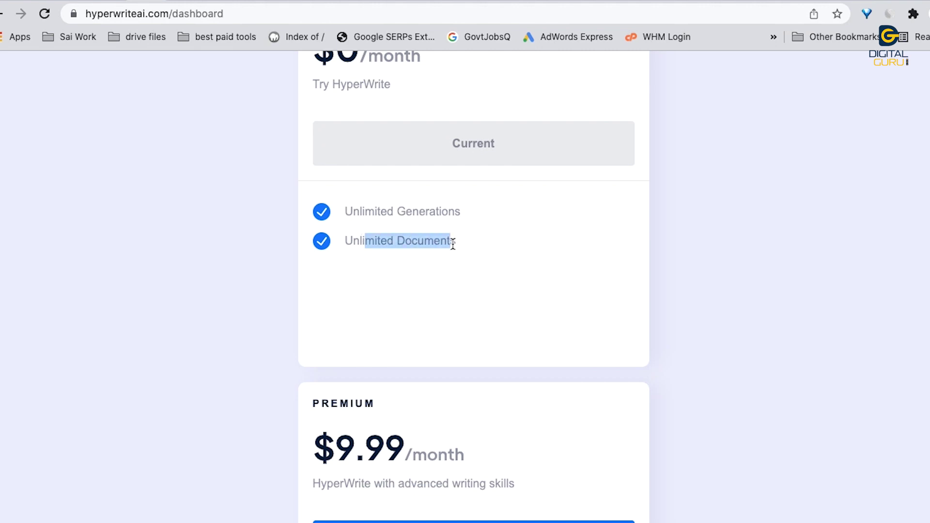
scroll(451, 239, down, 7)
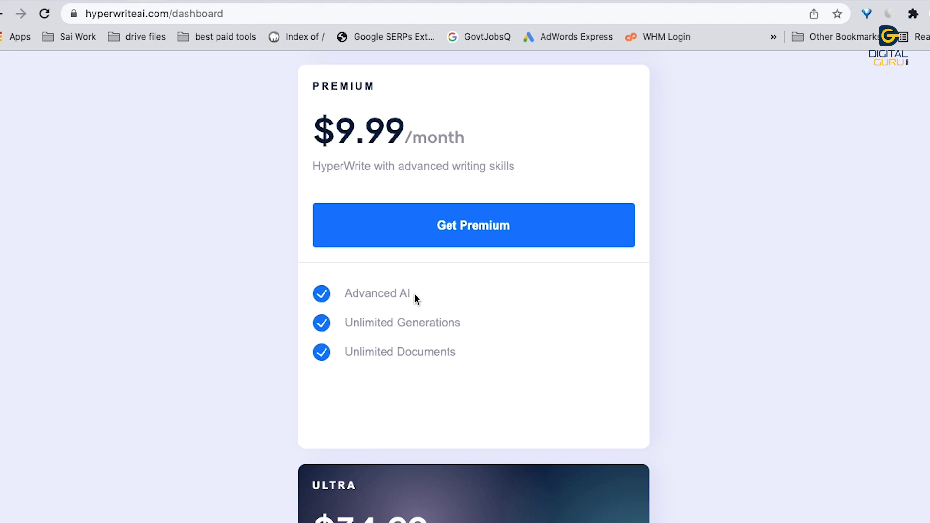
scroll(415, 294, down, 8)
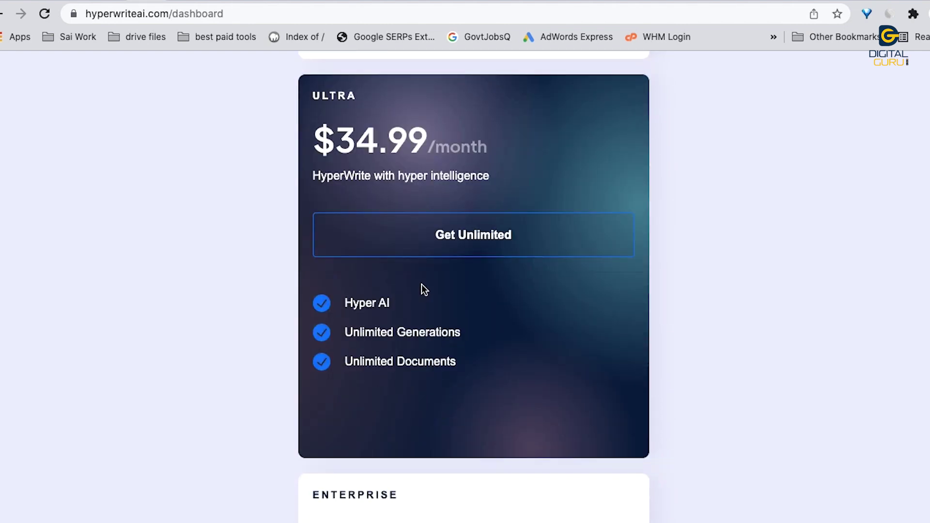
scroll(417, 291, down, 1)
drag(359, 296, 419, 306)
scroll(418, 305, down, 6)
scroll(419, 302, up, 20)
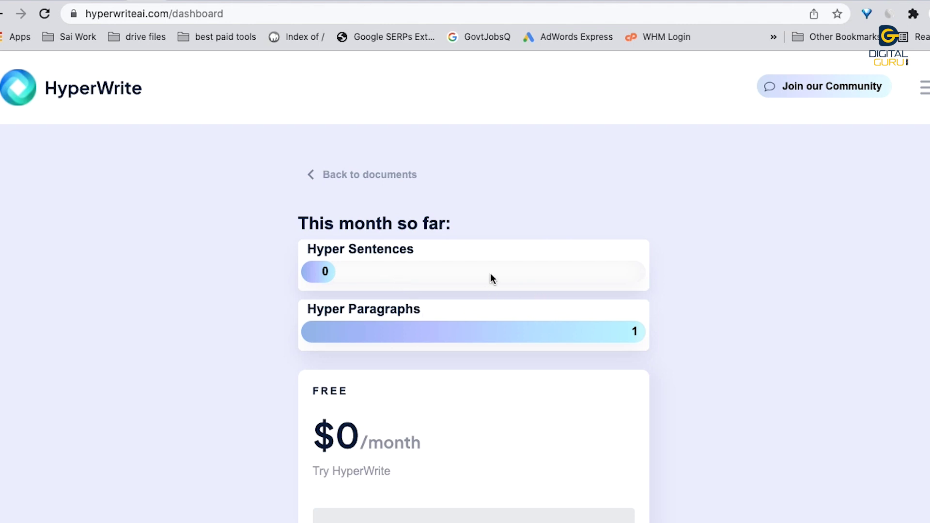
click(369, 175)
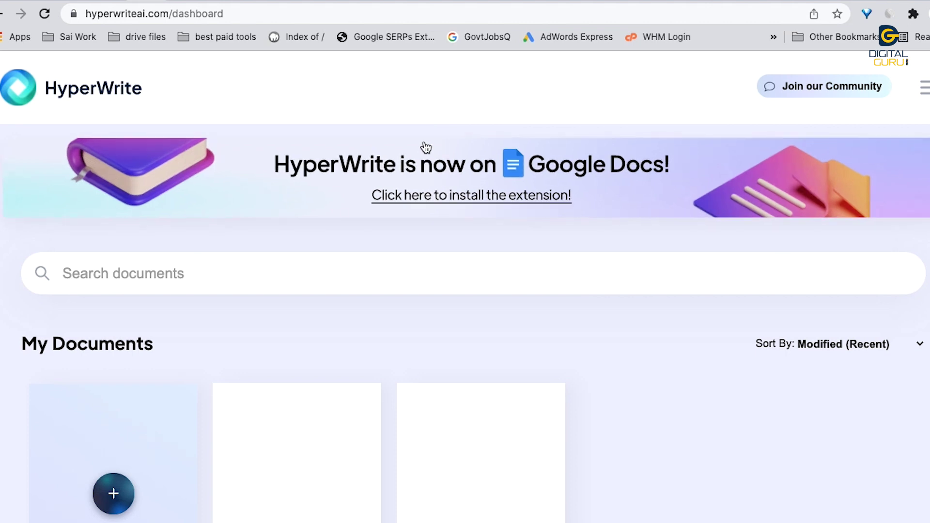
Step: In the InferKit demo, generate text from the prompt 'digital marketing career', then stop it
click(175, 2)
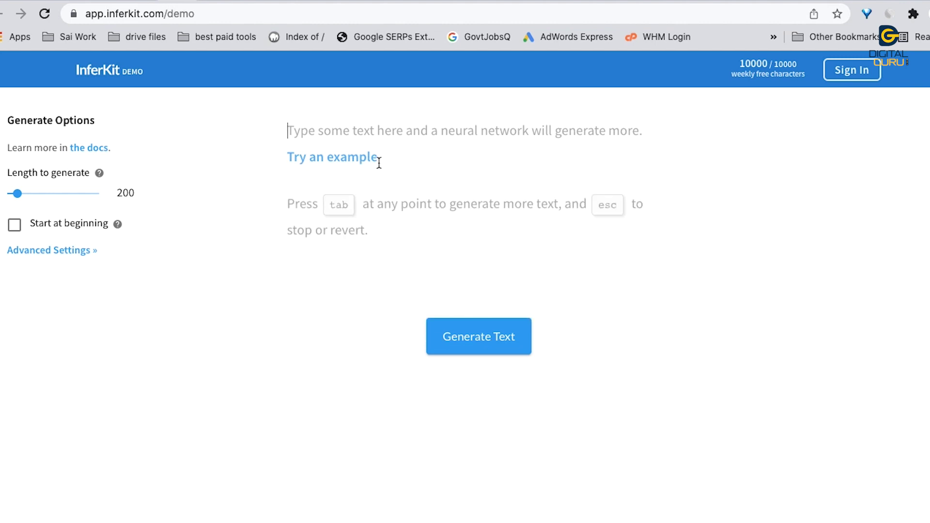
text(digital marketing career)
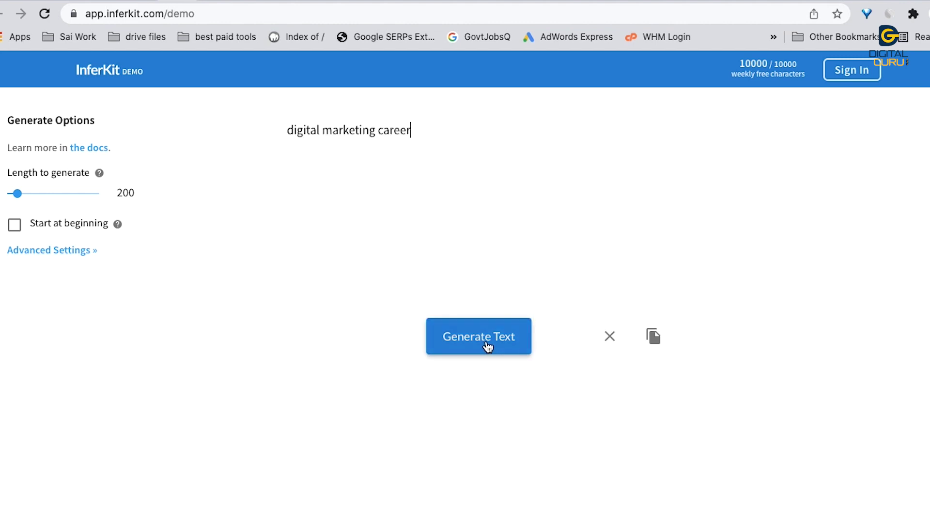
click(486, 344)
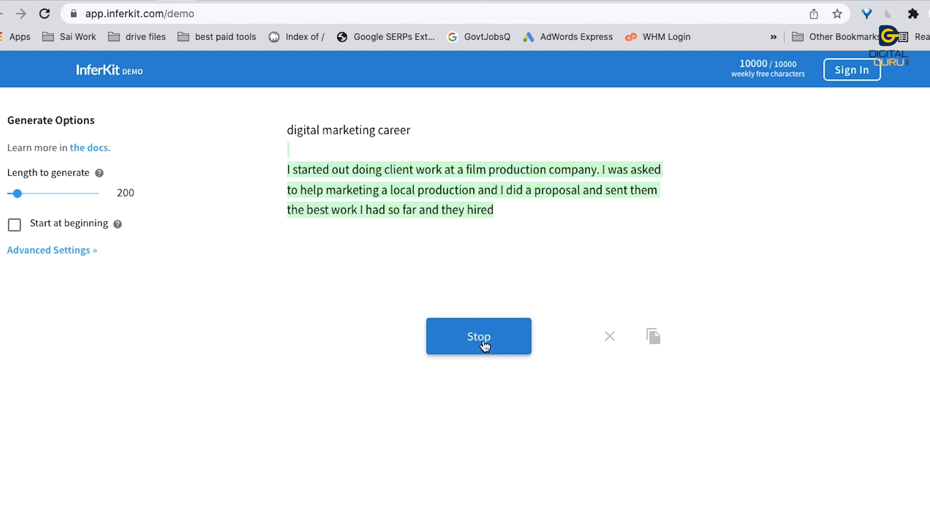
click(485, 345)
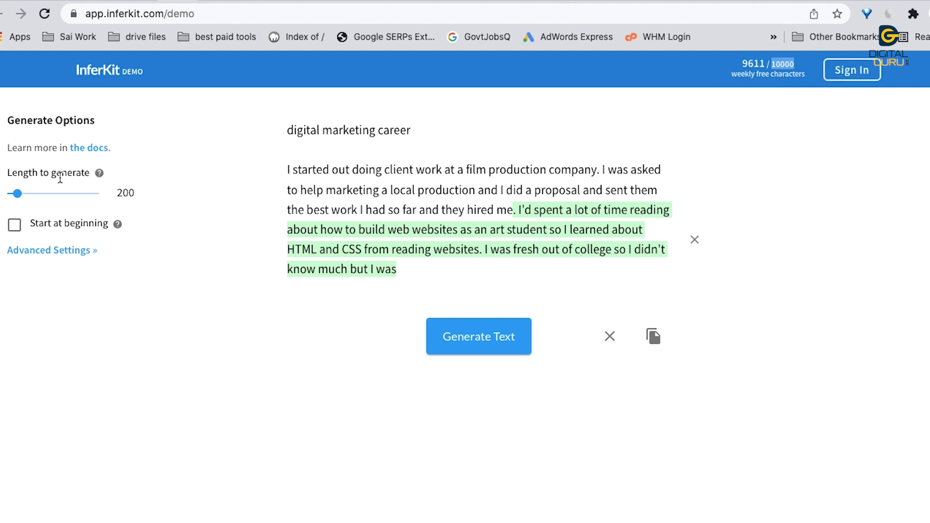
Step: Raise the length to generate to 950, generate more text, and reveal Advanced Settings
drag(18, 193, 98, 198)
click(502, 342)
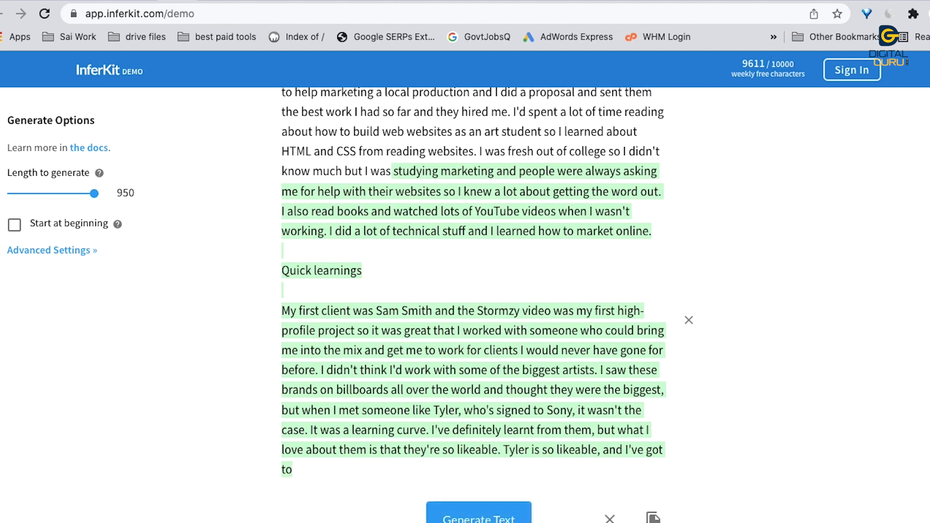
click(56, 252)
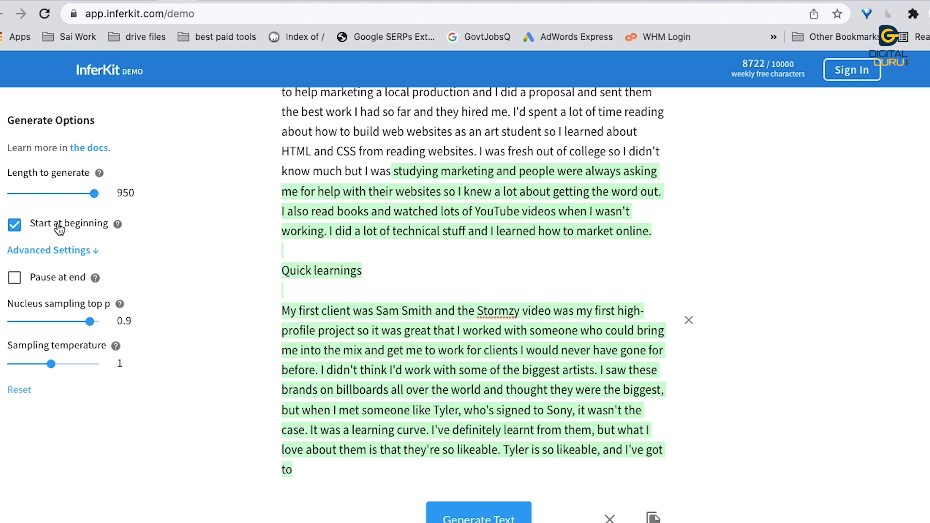
scroll(606, 237, up, 3)
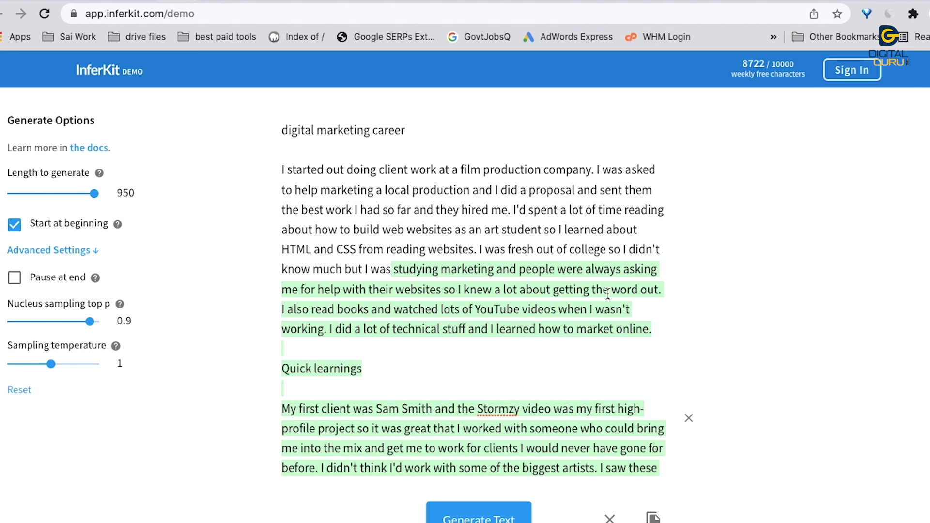
scroll(509, 272, down, 2)
scroll(509, 271, up, 2)
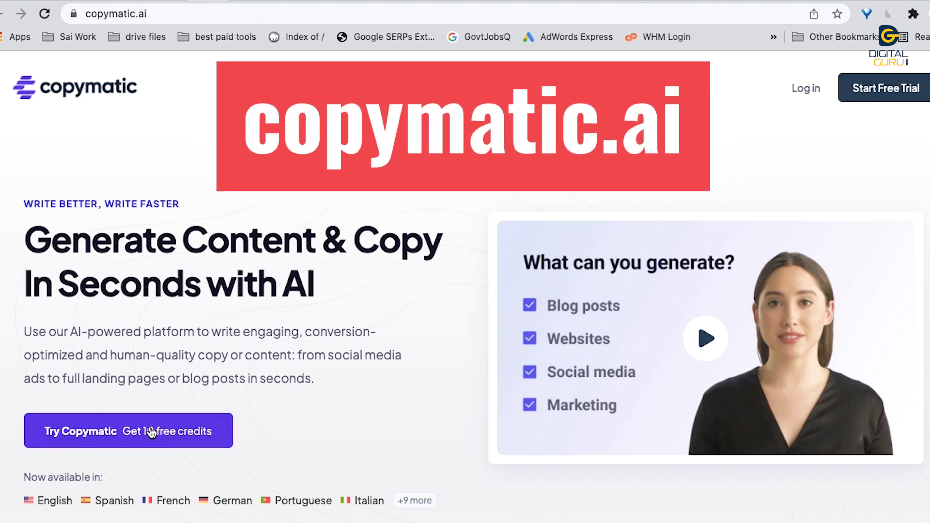
Step: Follow Try Copymatic and scroll past the feature sections to the Starter and Pro plans
click(196, 446)
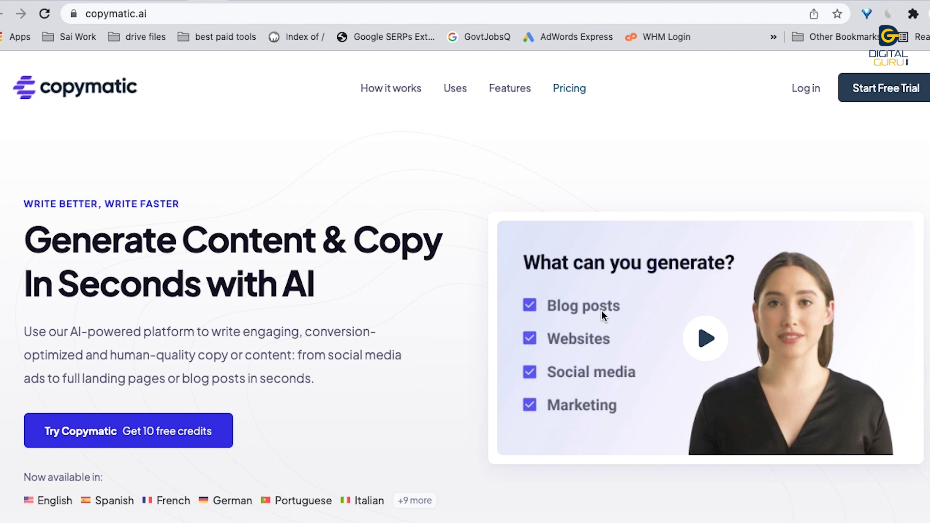
scroll(612, 328, down, 3)
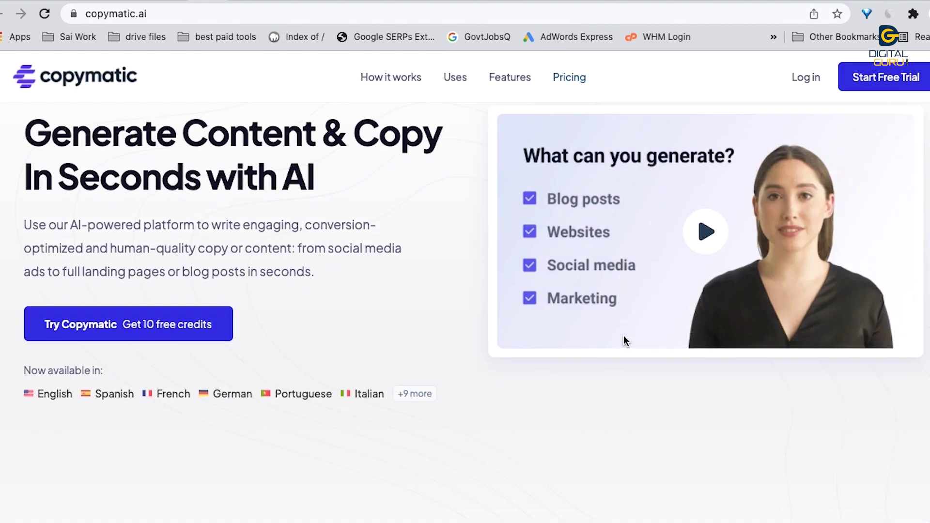
scroll(625, 340, down, 10)
scroll(614, 340, down, 10)
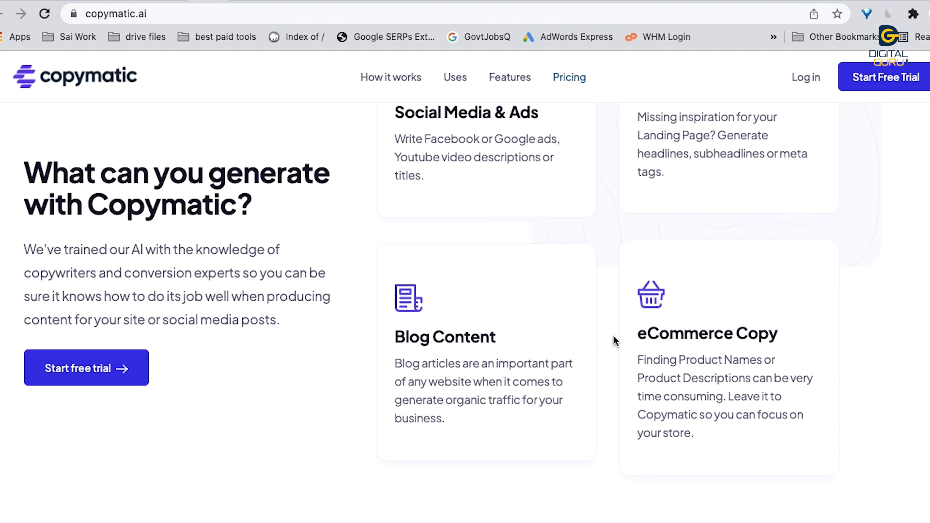
scroll(614, 340, up, 3)
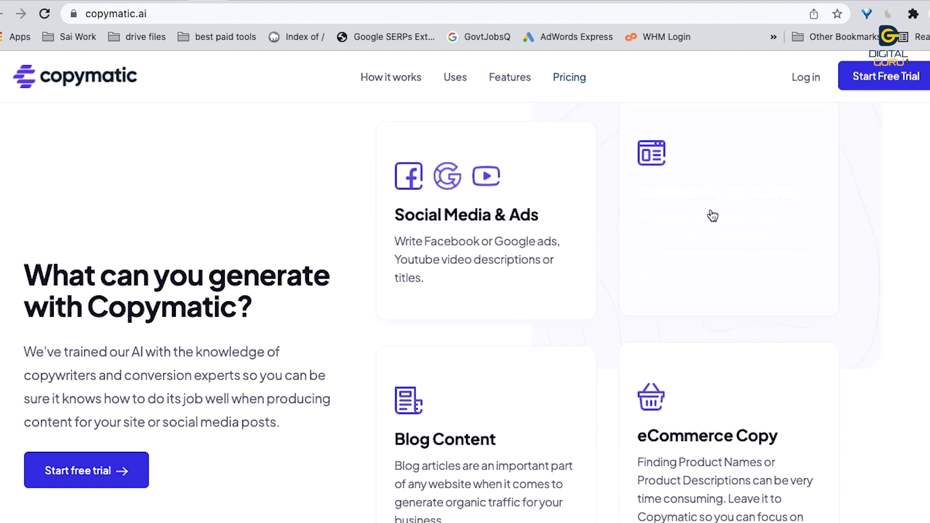
scroll(610, 317, down, 20)
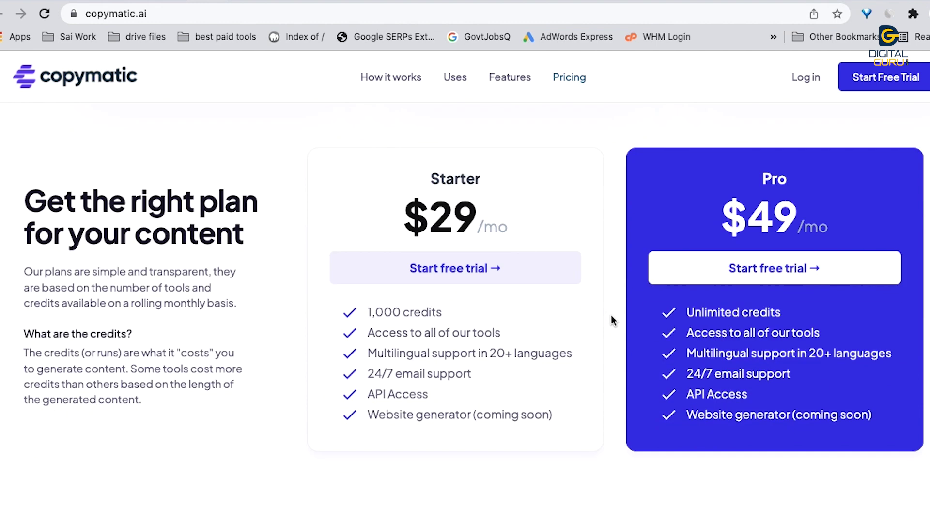
Step: Sign up for the Pro free trial with autofilled e-mail and password, dismissing the follow-up notices
click(802, 273)
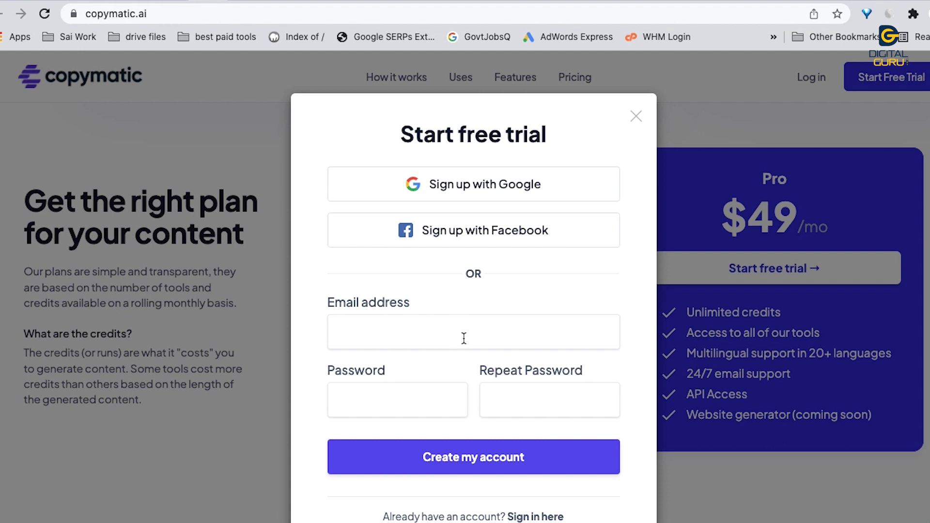
click(457, 336)
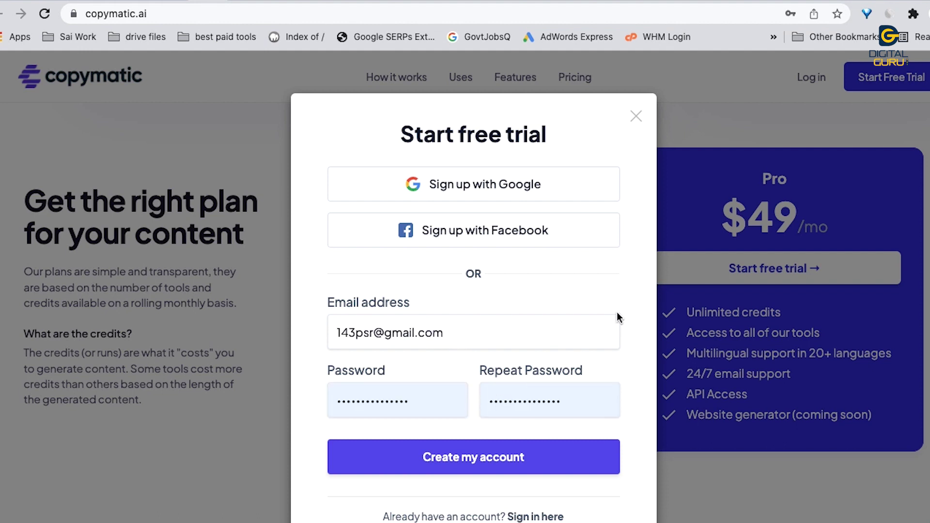
click(491, 465)
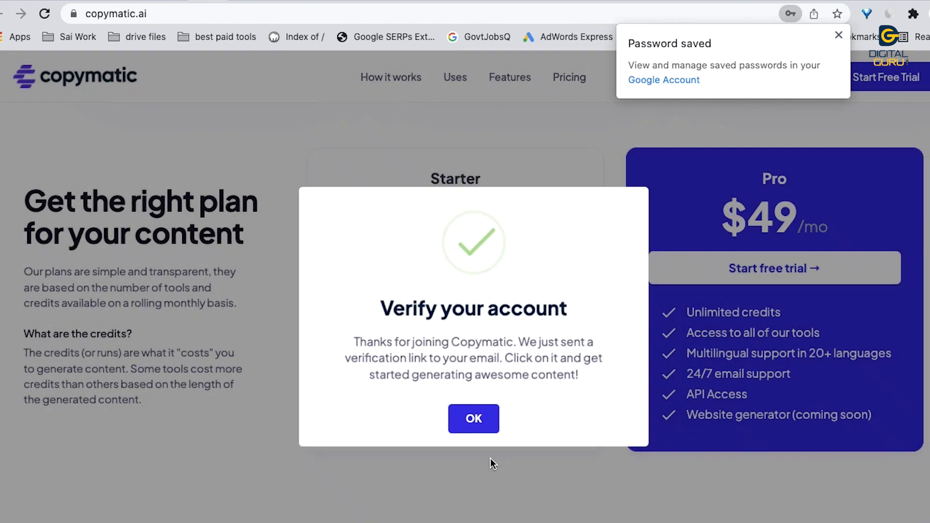
click(473, 419)
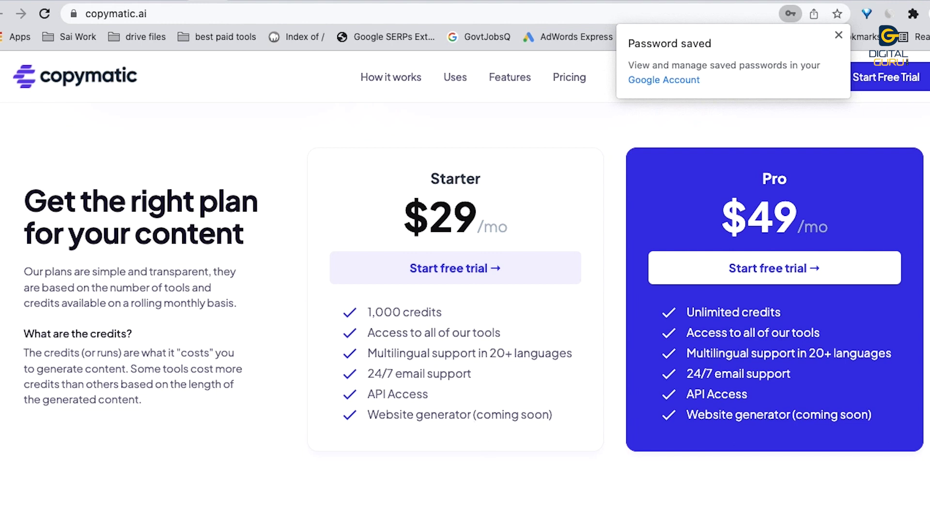
click(839, 35)
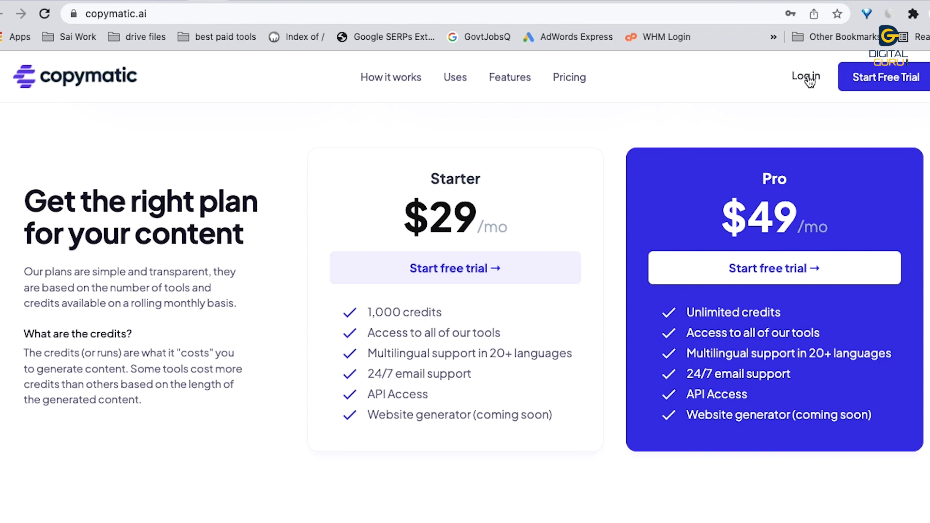
click(772, 273)
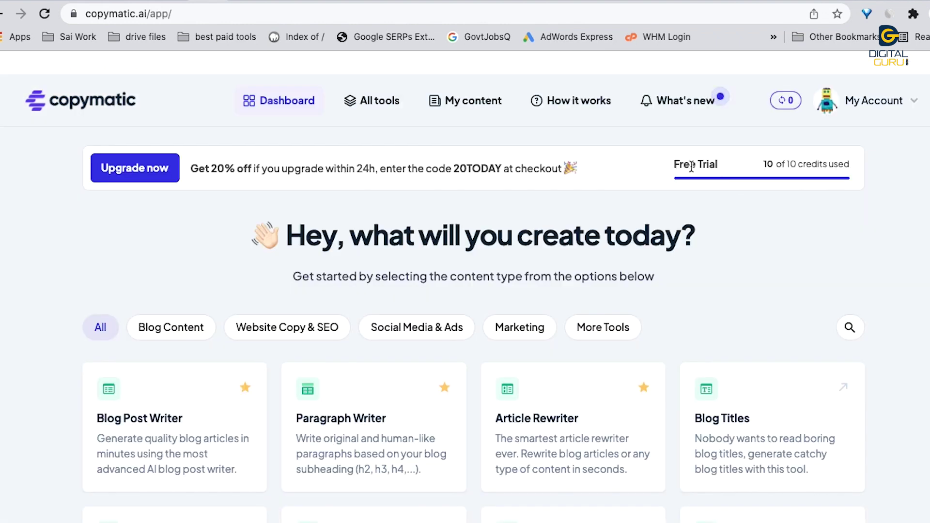
Step: Highlight the credits in the usage count, then browse all of Copymatic's writing tool cards
double_click(800, 165)
scroll(772, 272, down, 2)
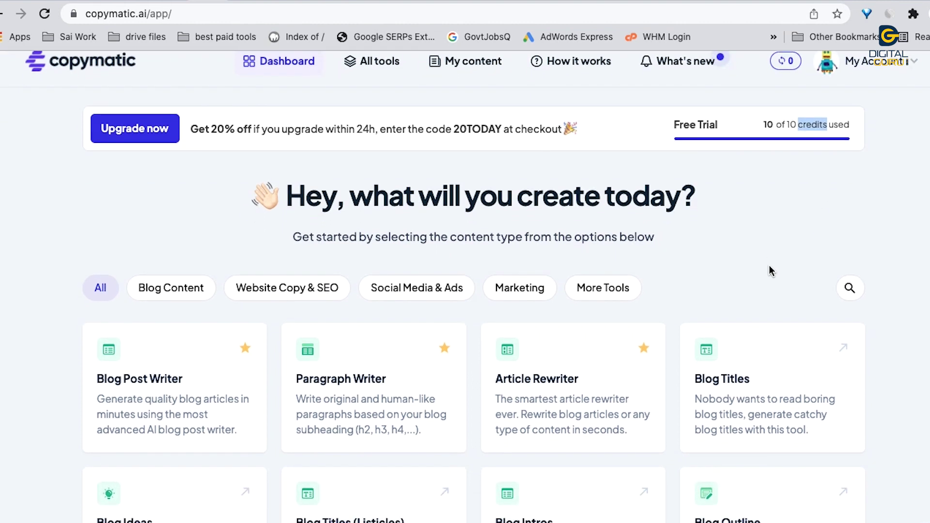
scroll(166, 346, down, 2)
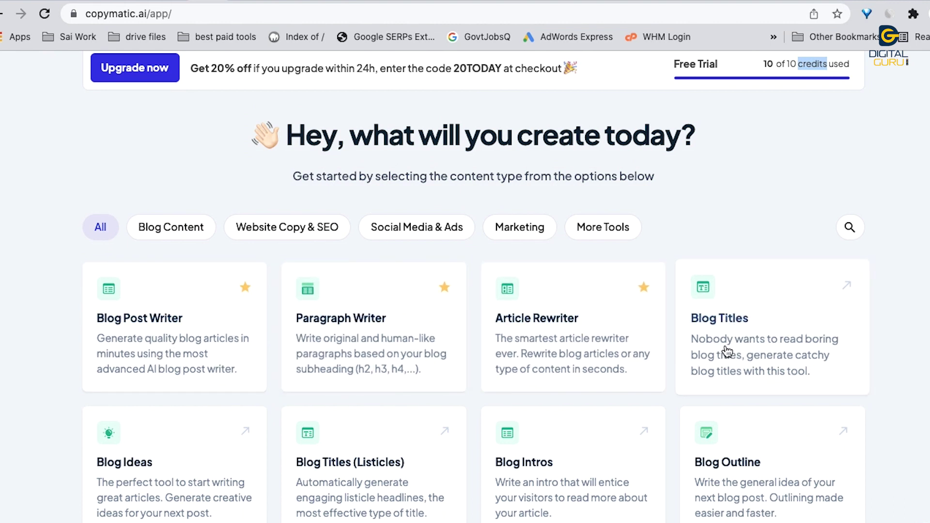
scroll(567, 376, down, 2)
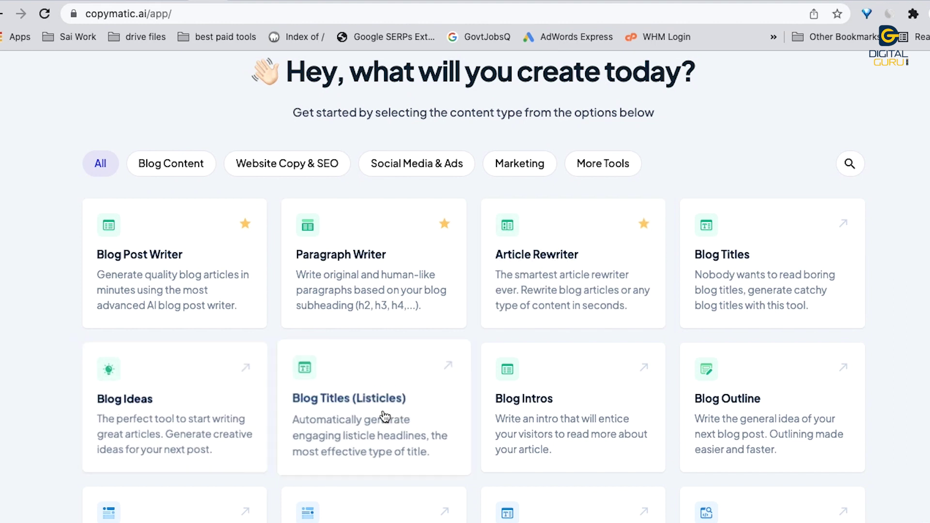
scroll(551, 397, down, 1)
scroll(789, 387, down, 2)
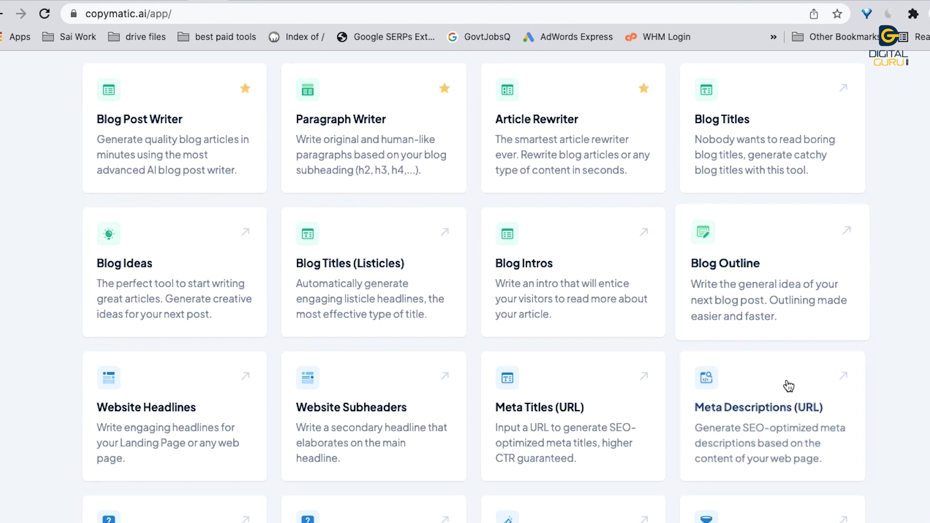
scroll(404, 378, down, 5)
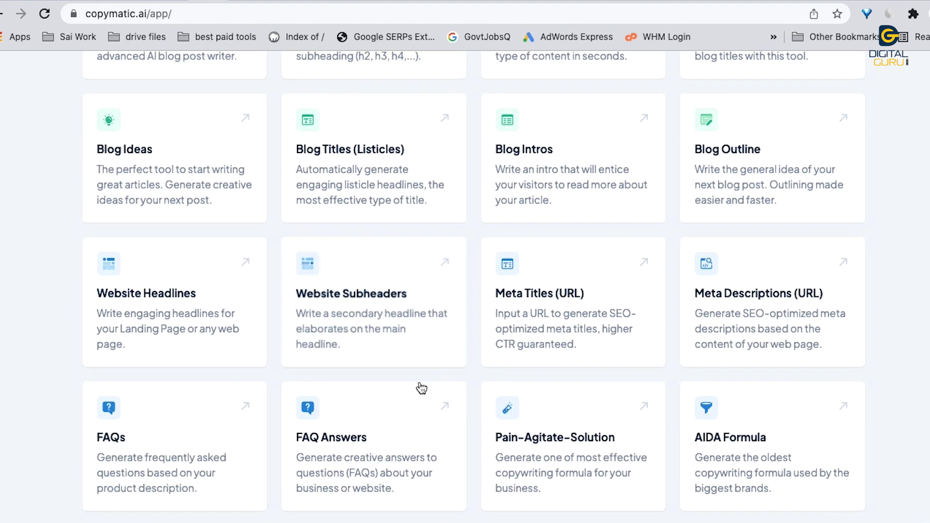
scroll(421, 388, down, 1)
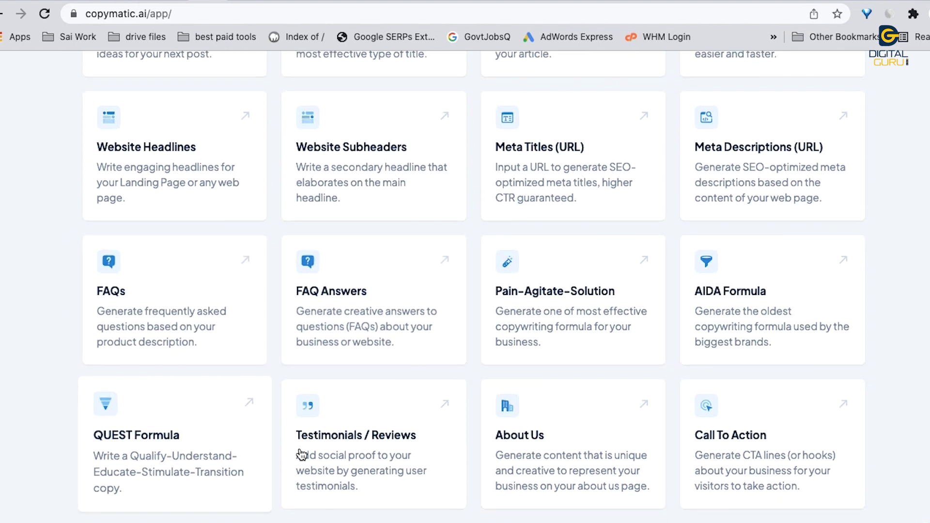
scroll(373, 455, down, 7)
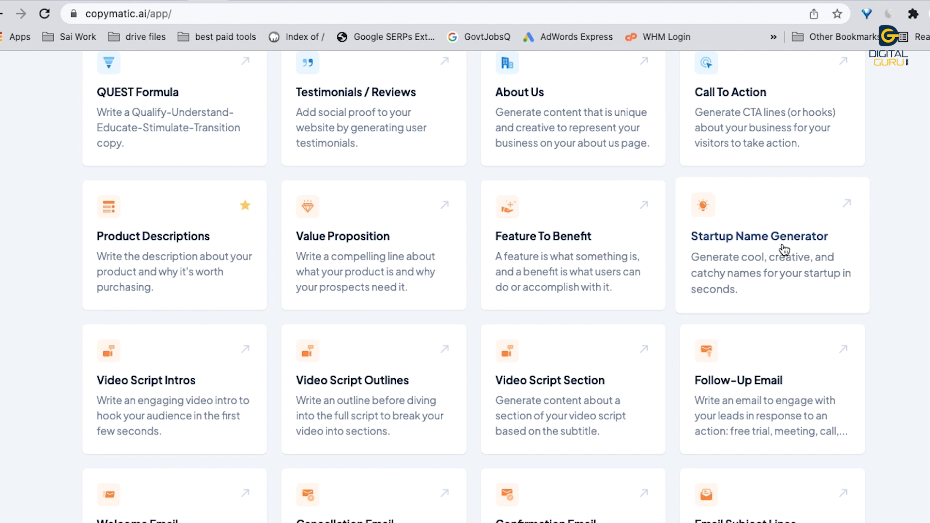
scroll(775, 249, down, 5)
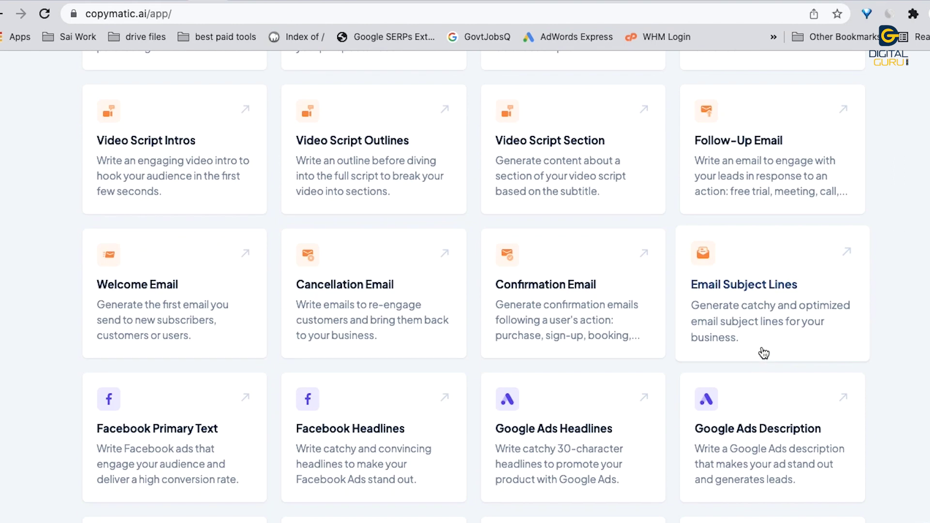
scroll(775, 306, down, 2)
scroll(228, 305, down, 3)
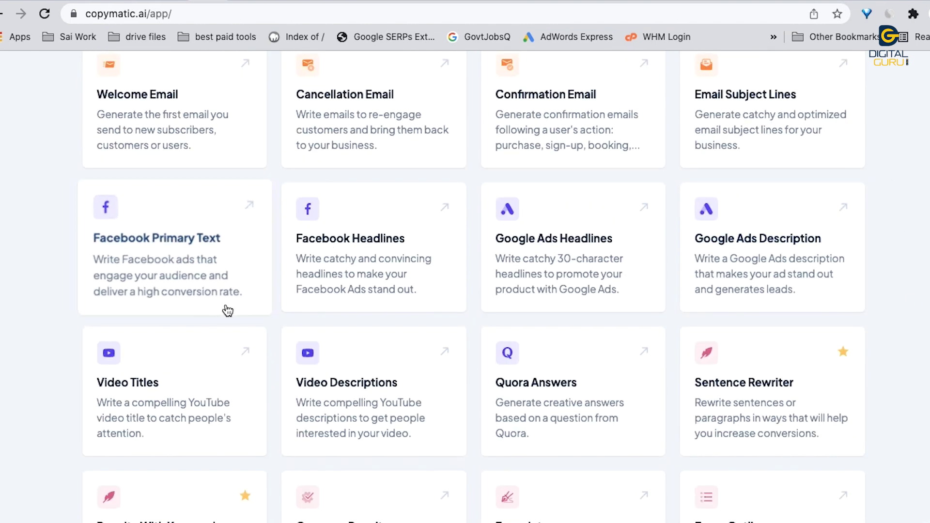
scroll(430, 239, down, 2)
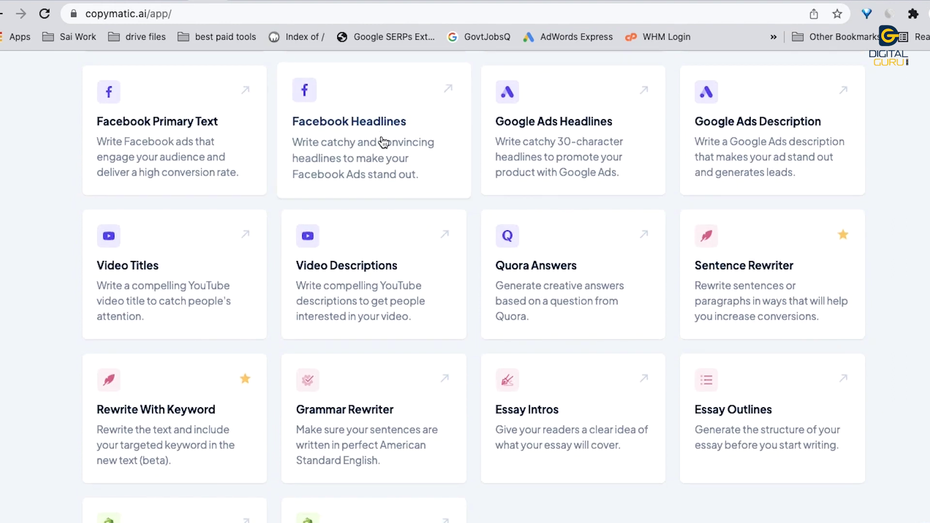
scroll(516, 234, down, 2)
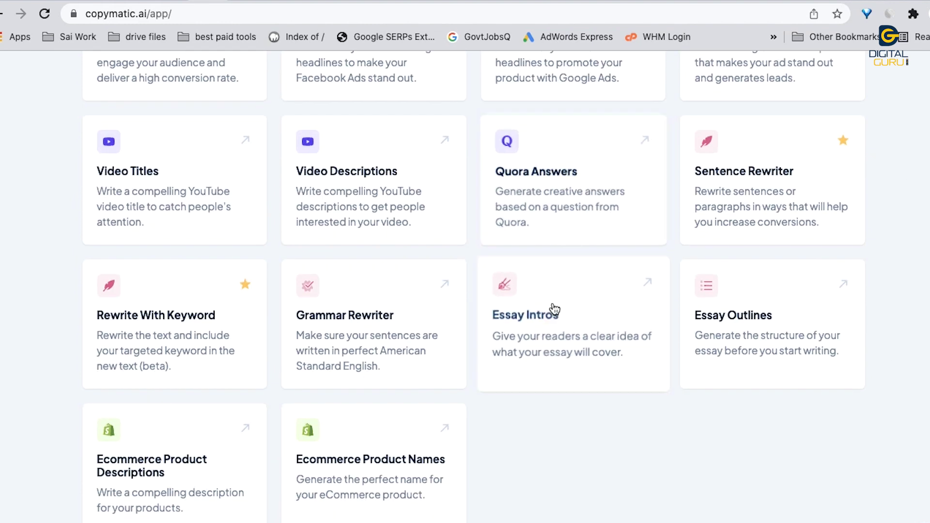
scroll(246, 315, up, 5)
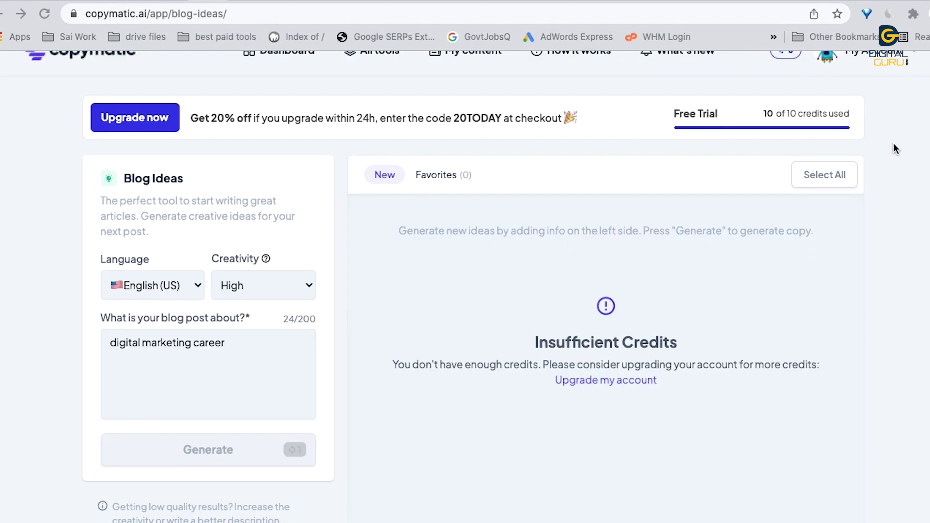
Step: Sign out of the Copymatic account from the account options
scroll(814, 117, up, 1)
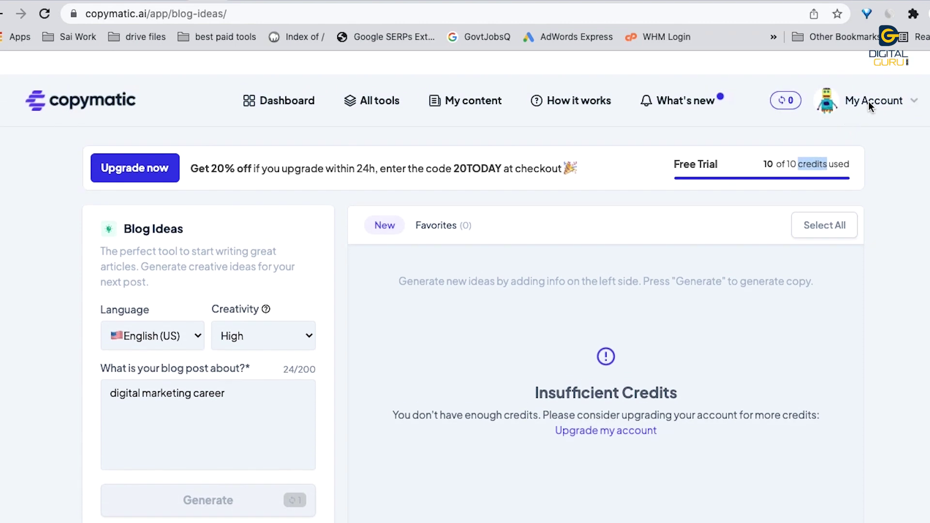
click(872, 102)
click(801, 355)
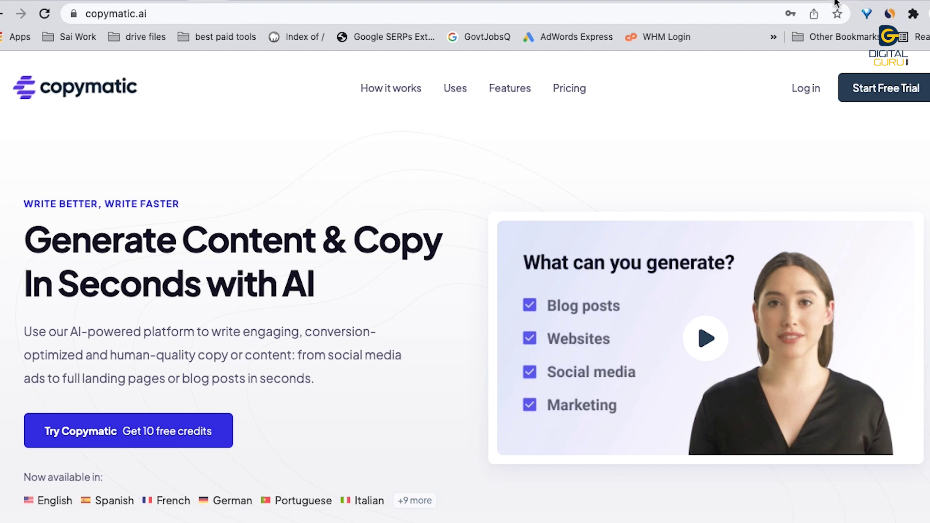
Step: Switch via the temporary email tab to the EssayBot page at essaybot.com
click(835, 1)
scroll(341, 141, up, 5)
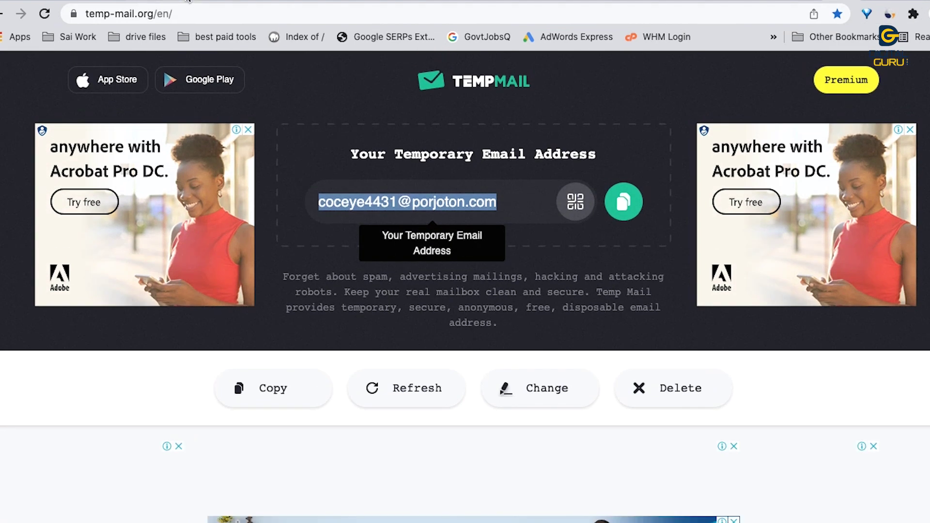
click(252, 2)
scroll(441, 266, up, 1)
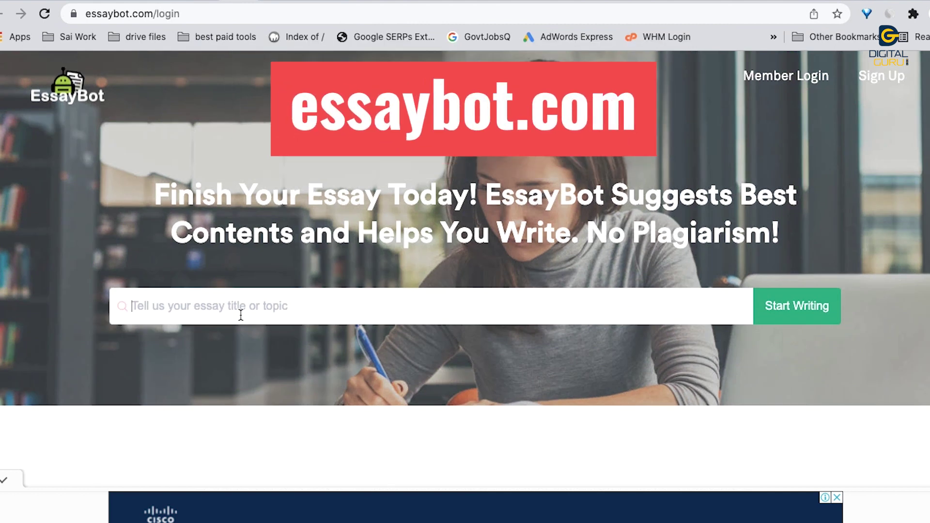
Step: Start an essay on 'digital marketing career' and begin with the left paragraph of the next pair
text(digital marketing career)
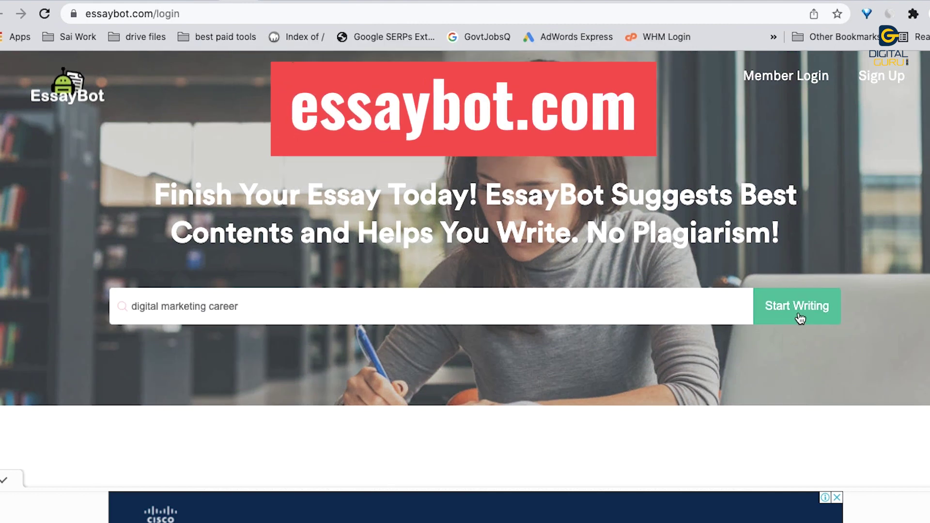
click(798, 308)
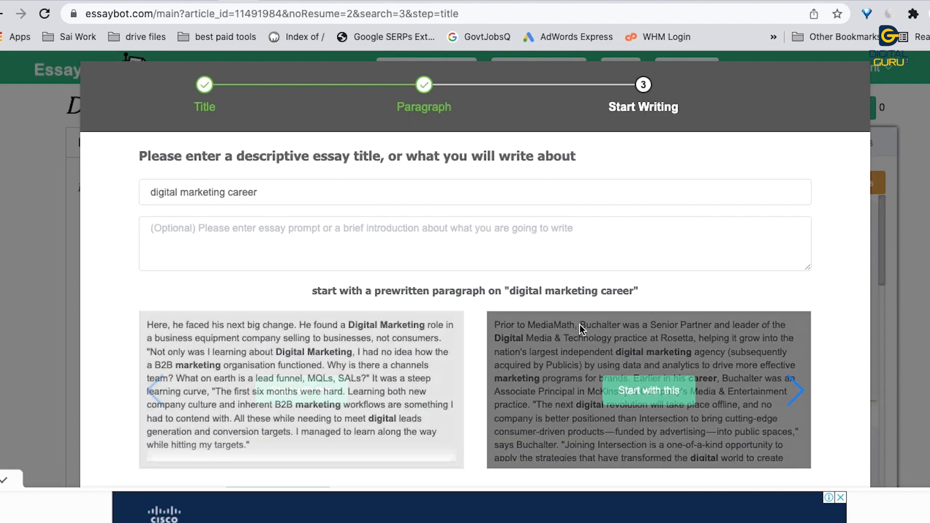
click(785, 392)
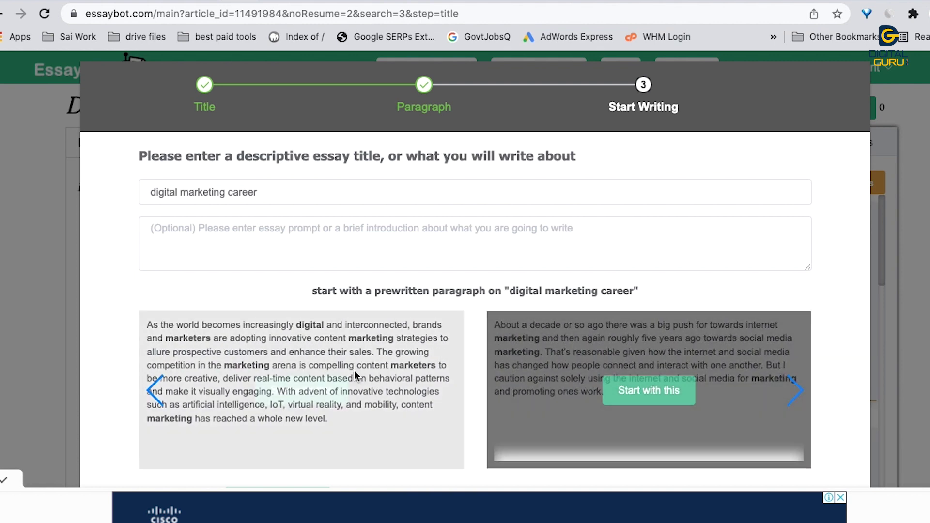
click(303, 391)
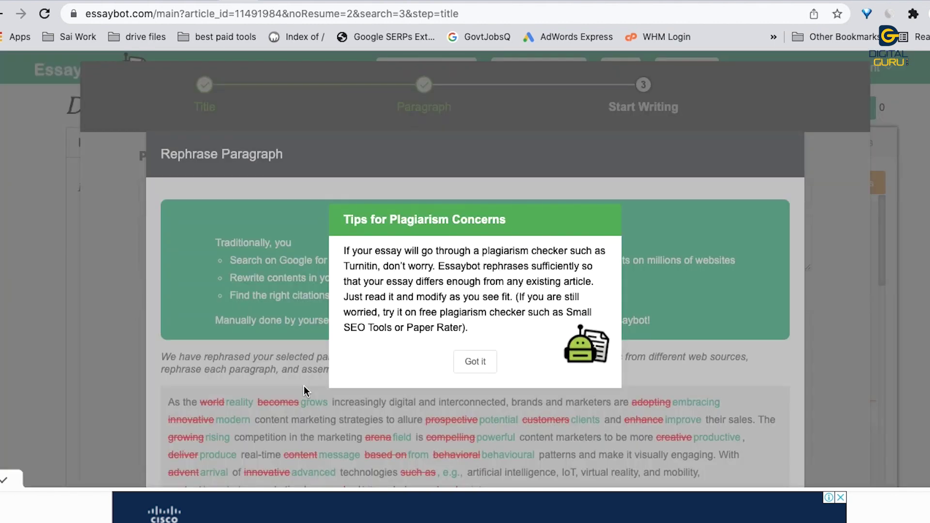
Step: Dismiss the plagiarism tips, cite the Forrester Sep. 2017 article, and select its References entry
click(481, 365)
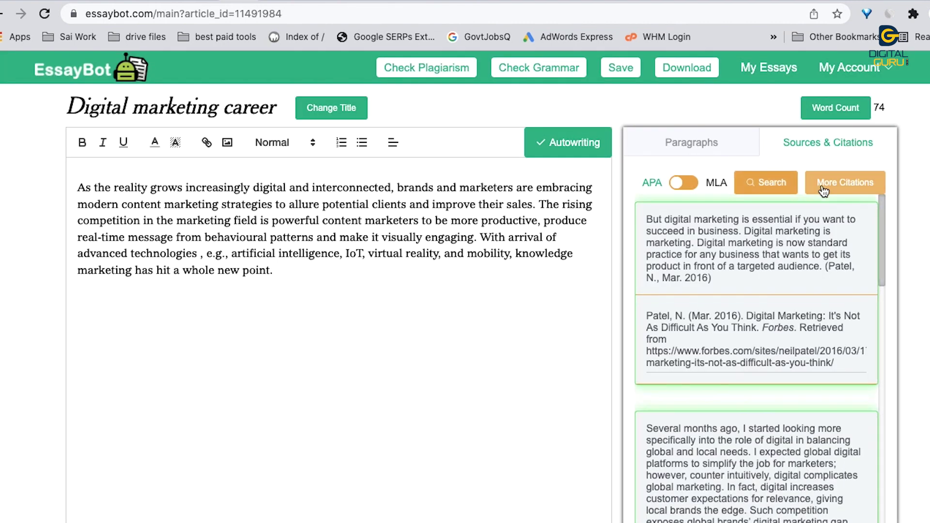
scroll(790, 265, down, 5)
scroll(790, 265, down, 2)
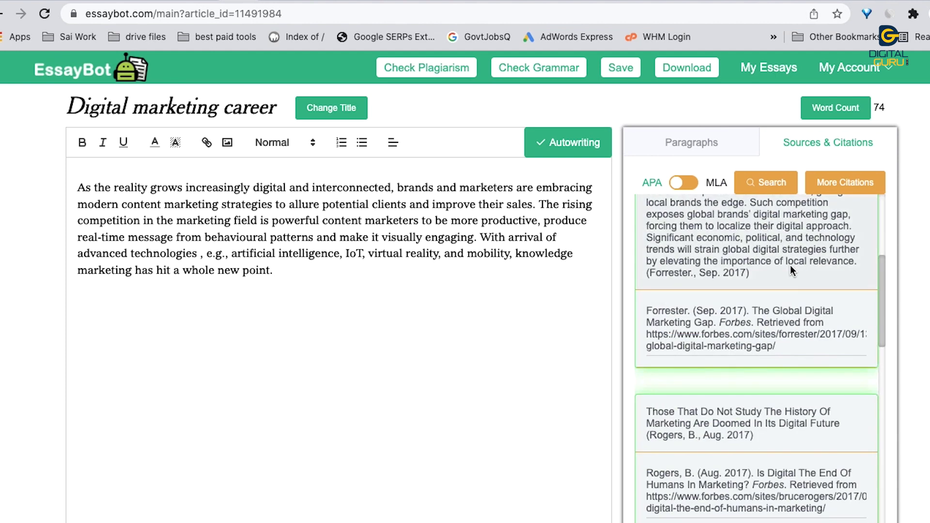
scroll(778, 286, up, 5)
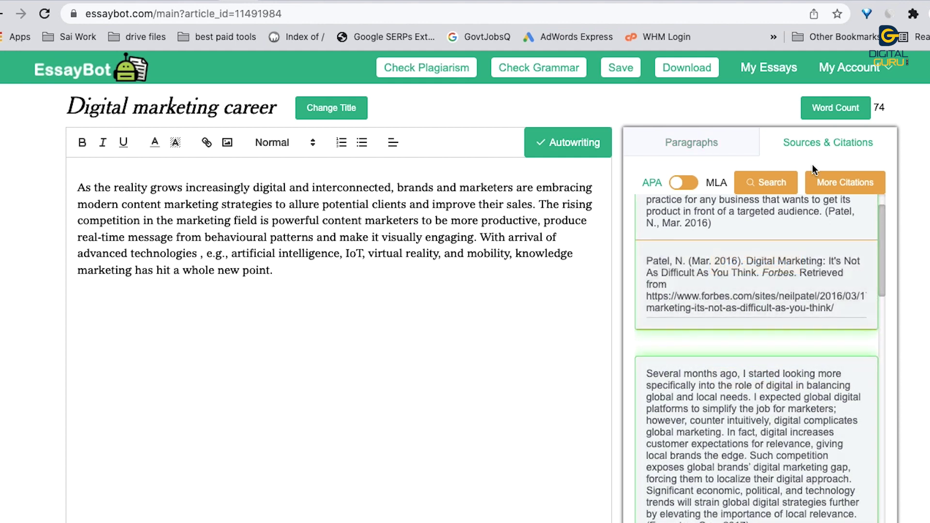
scroll(772, 265, down, 7)
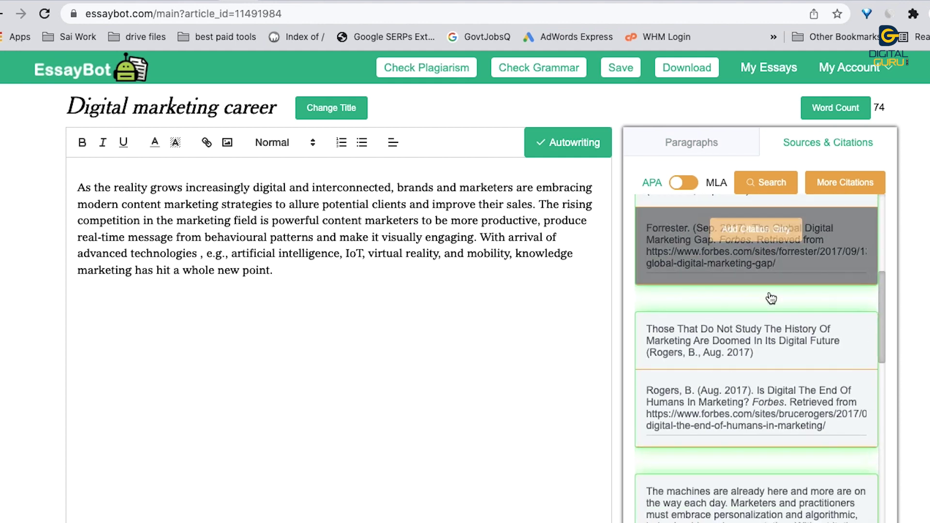
click(748, 234)
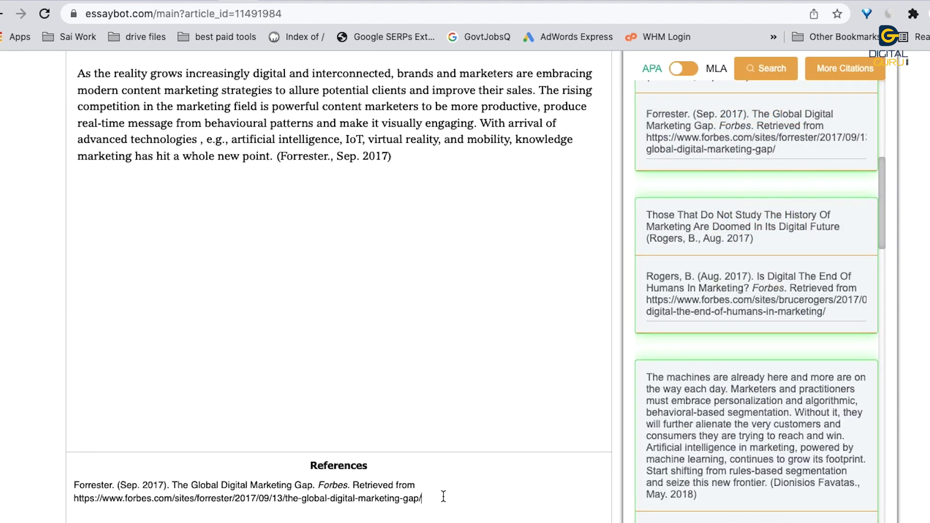
drag(443, 496, 285, 456)
scroll(285, 436, up, 3)
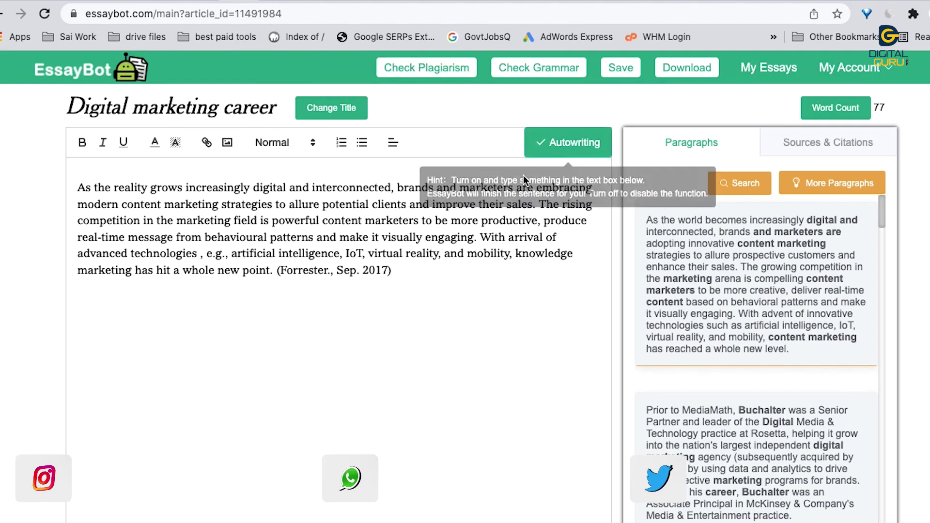
Step: Skip the plagiarism check and accept the 'behavioral' spelling and 'technologies' comma grammar fixes
click(473, 71)
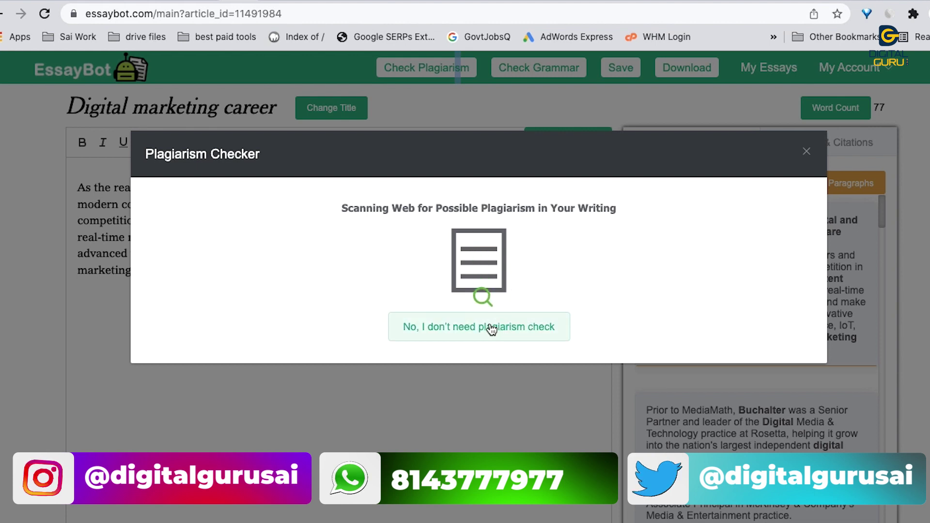
click(497, 356)
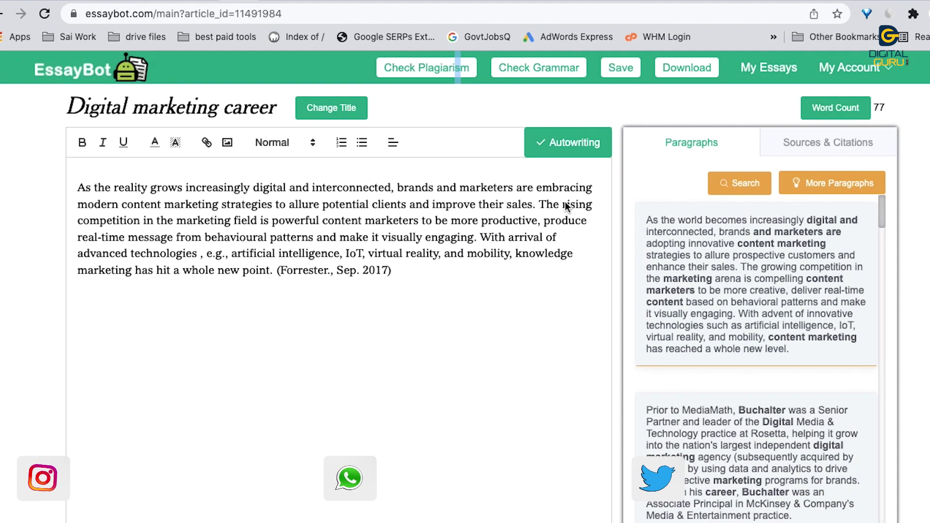
click(567, 73)
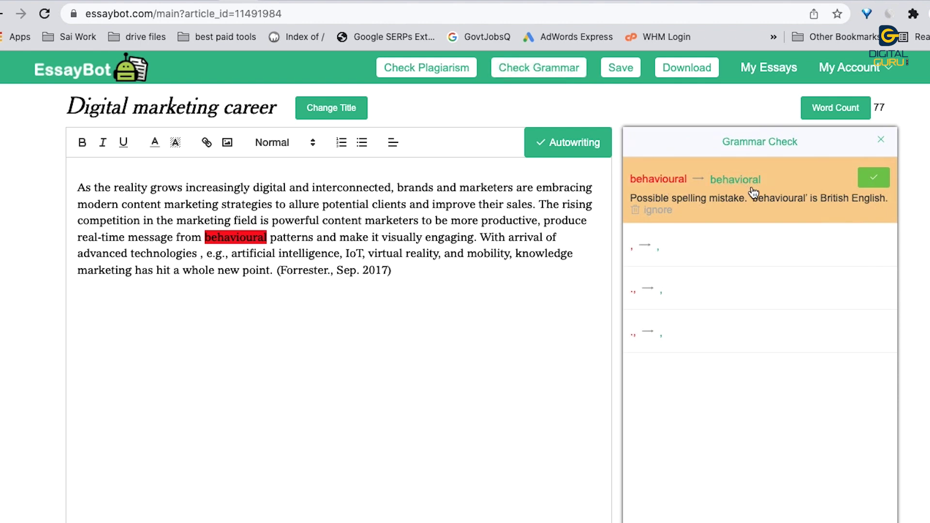
click(890, 180)
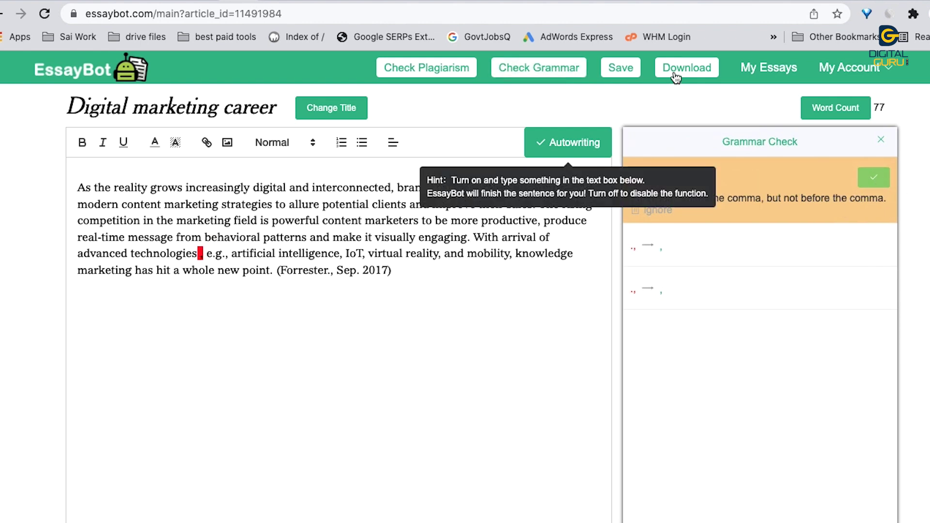
click(876, 177)
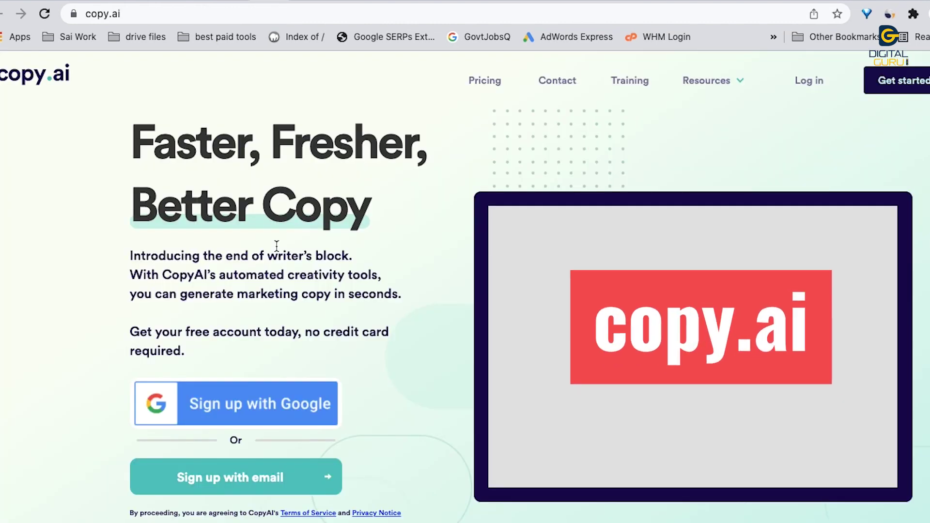
Step: Review the Free Plan's monthly credits, bonus credits and languages on Copy.ai pricing, then create a free account
click(487, 82)
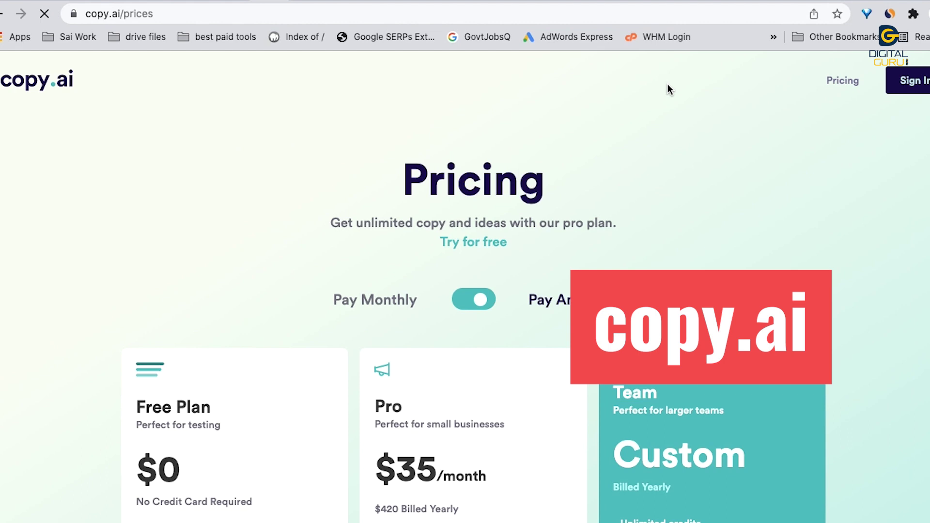
scroll(610, 235, down, 4)
scroll(610, 237, down, 2)
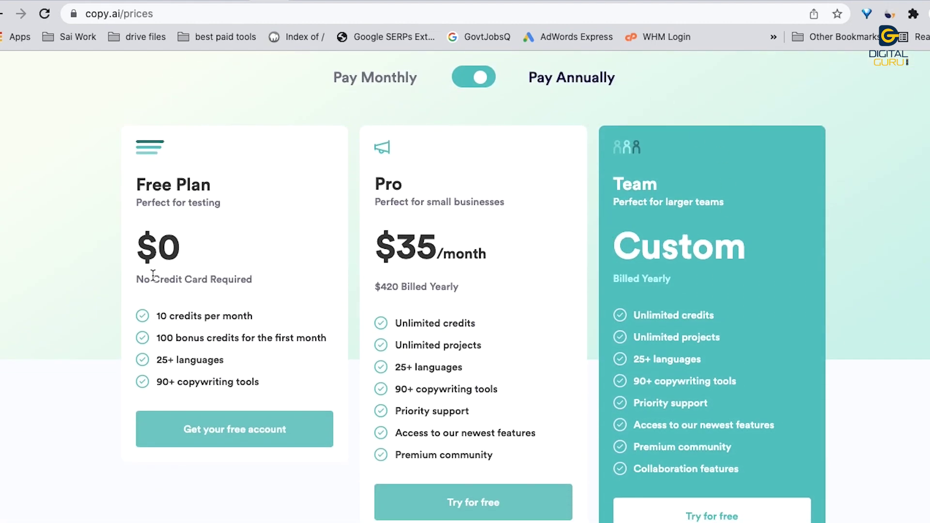
drag(166, 319, 242, 318)
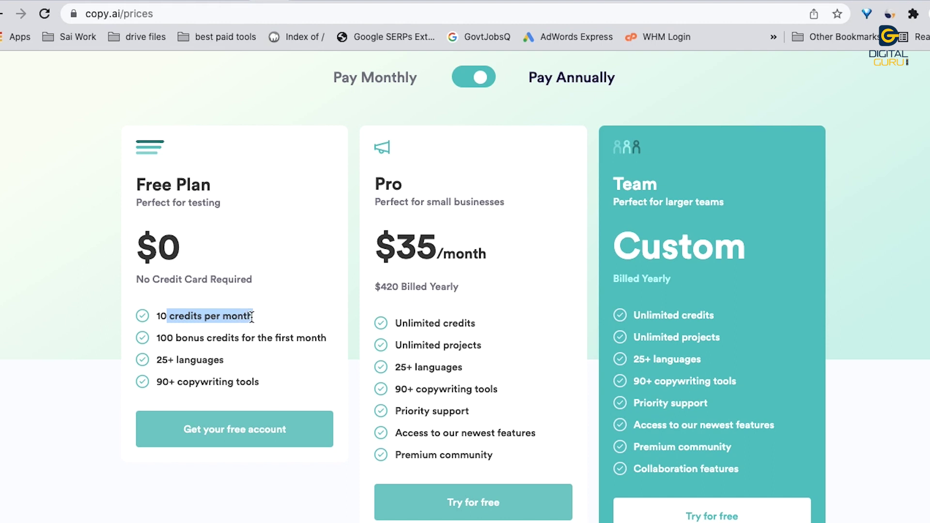
click(186, 340)
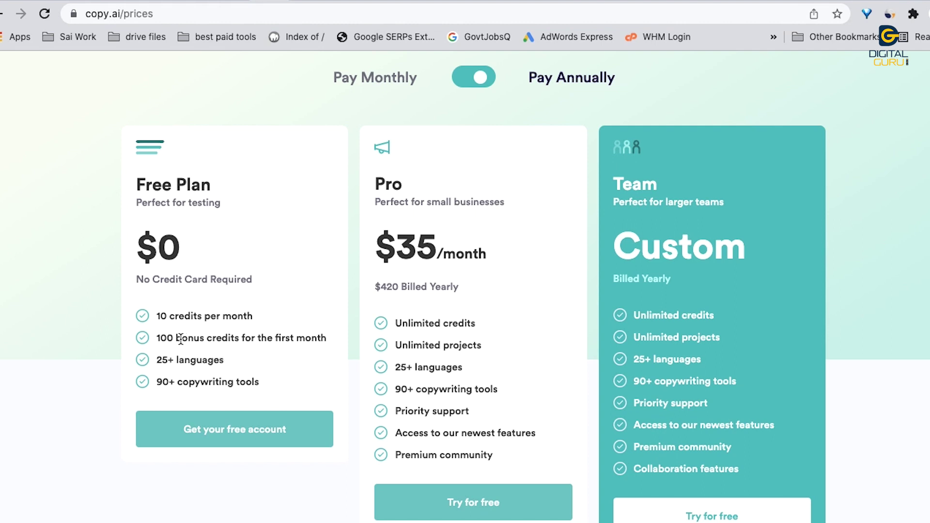
drag(181, 340, 332, 338)
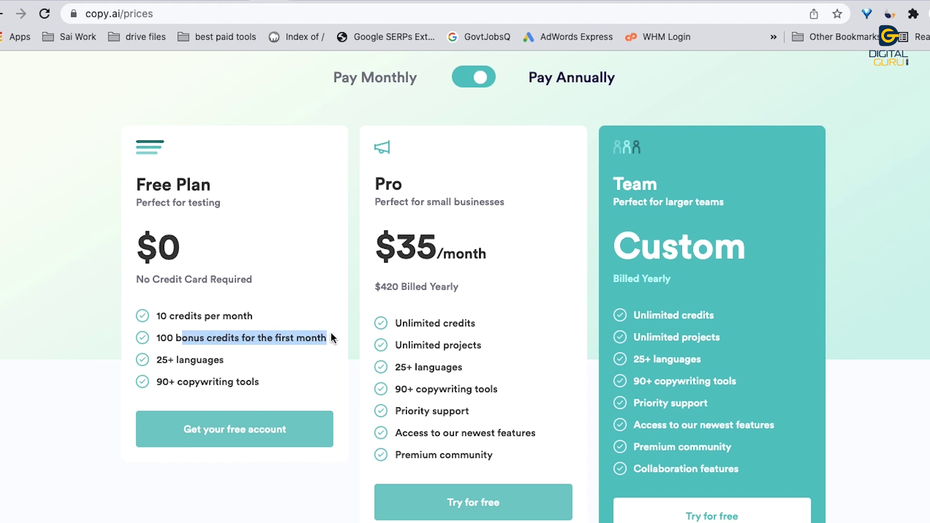
click(210, 339)
double_click(190, 360)
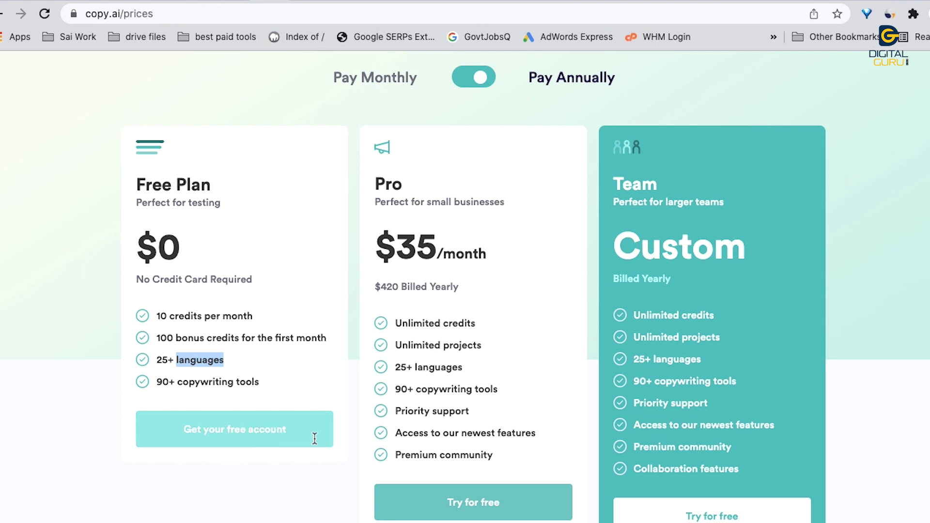
click(265, 440)
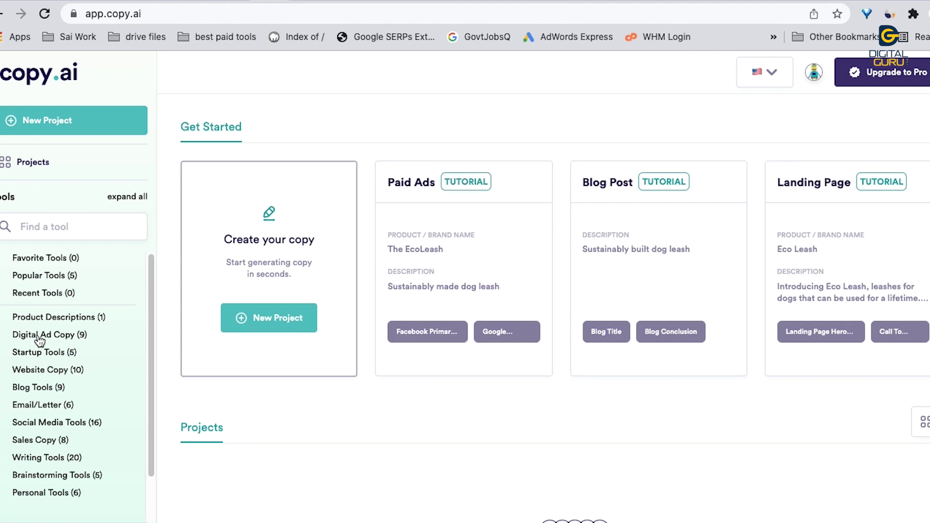
Step: Expand the Product Descriptions, Digital Ad Copy, Startup Tools and Website Copy tool categories
click(2, 320)
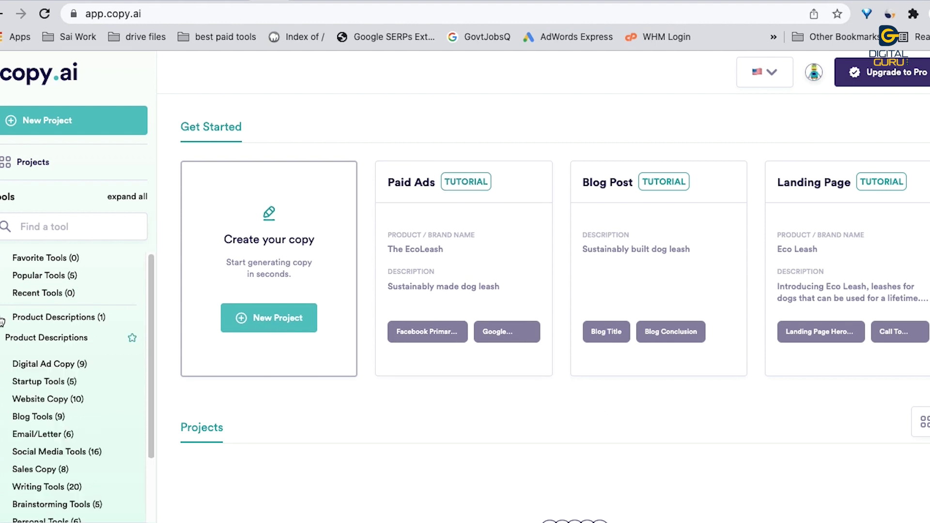
click(2, 367)
scroll(63, 399, down, 1)
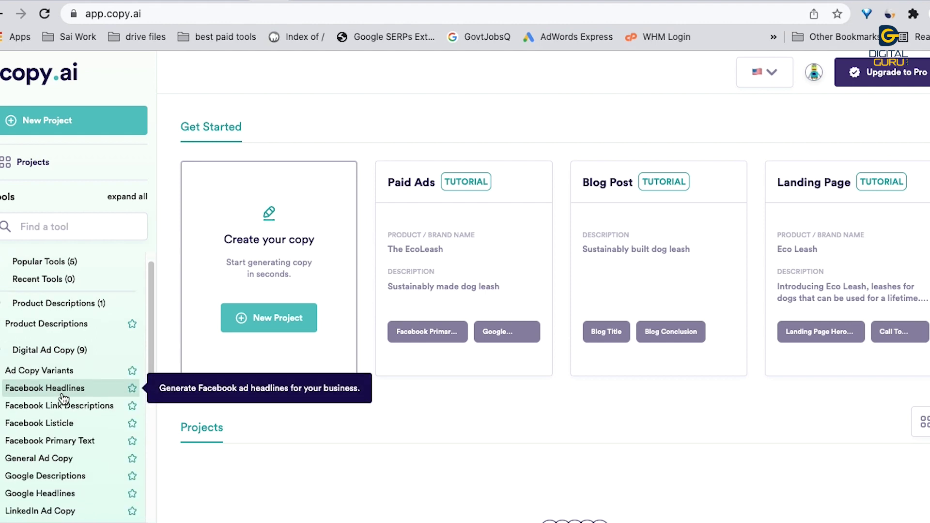
scroll(48, 412, down, 3)
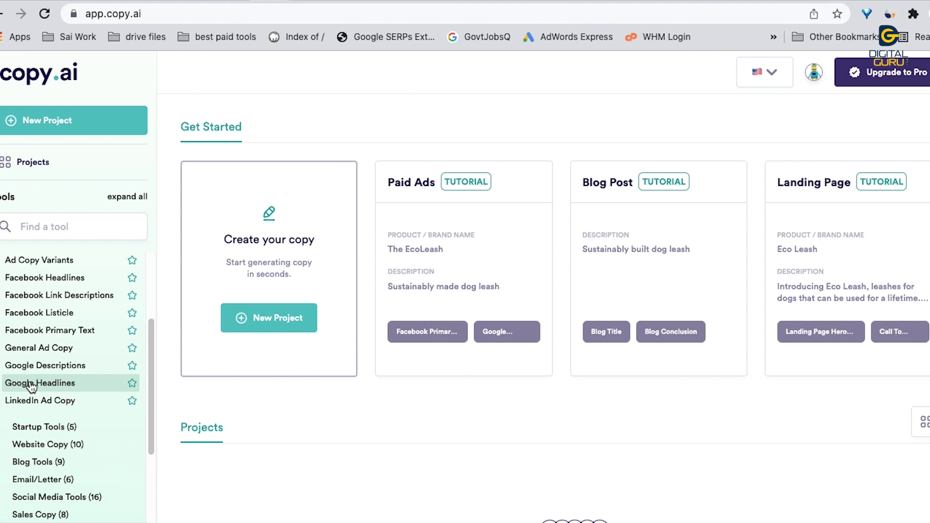
click(2, 431)
scroll(53, 426, down, 3)
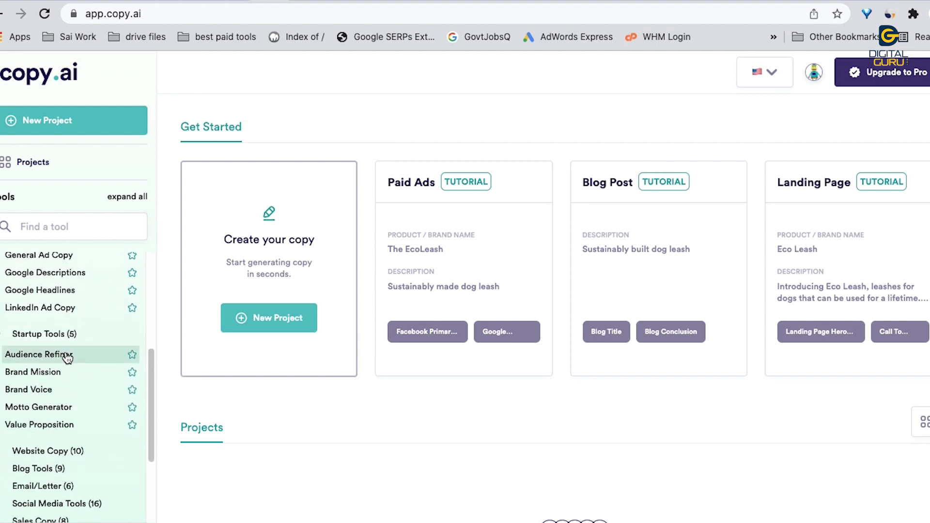
click(3, 454)
Step: Expand the Blog Tools and Email/Letter categories, then open the Blog Title - Listicle tool
scroll(29, 441, down, 5)
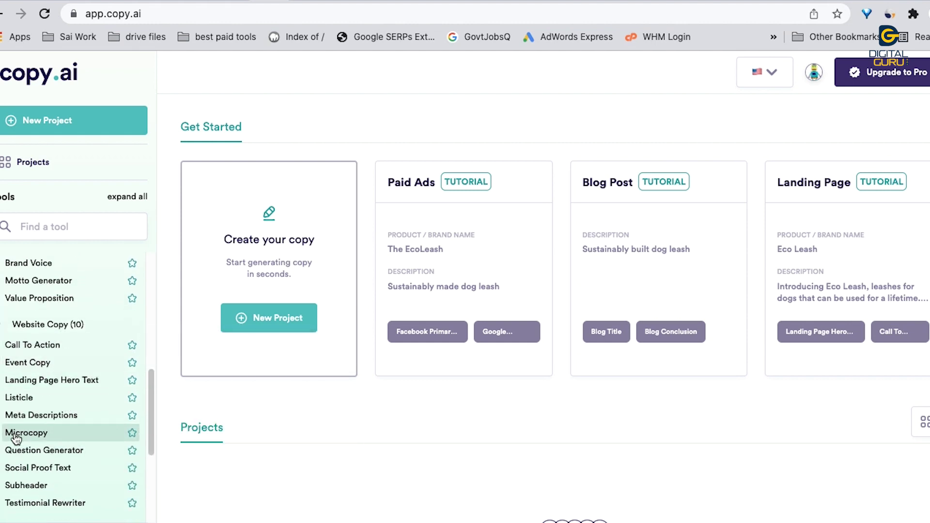
scroll(56, 459, down, 4)
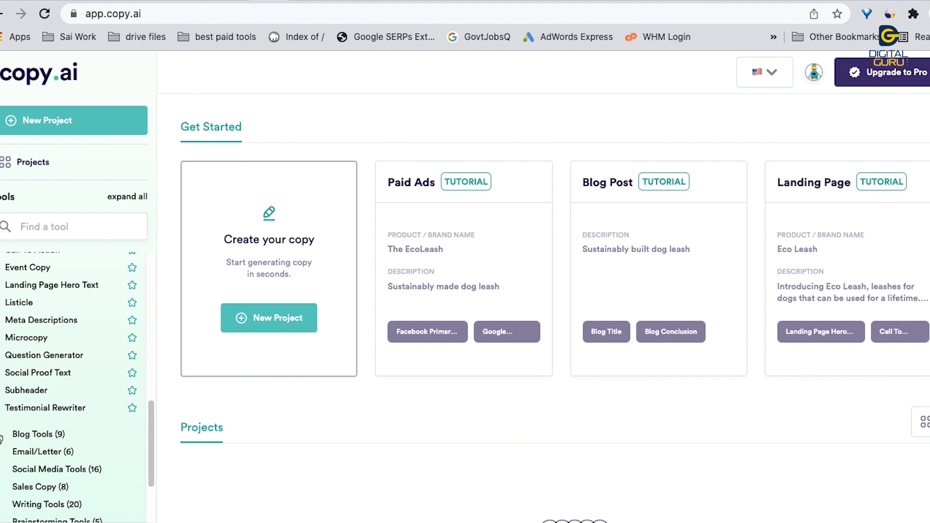
click(2, 436)
scroll(46, 439, down, 4)
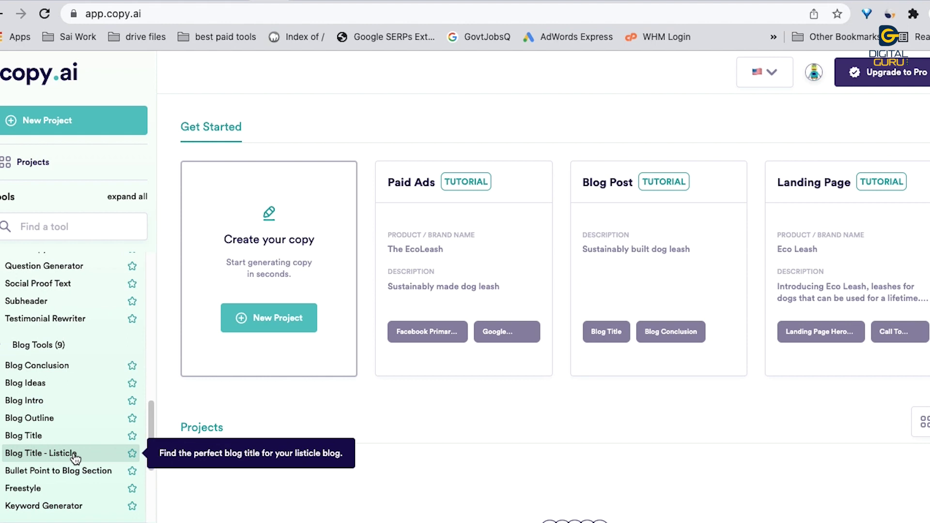
scroll(72, 484, down, 4)
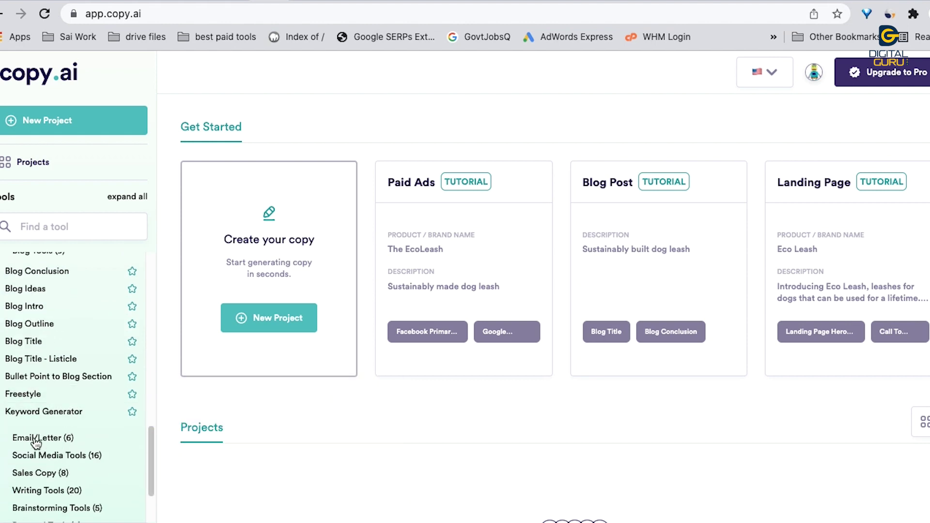
click(2, 439)
scroll(33, 439, down, 8)
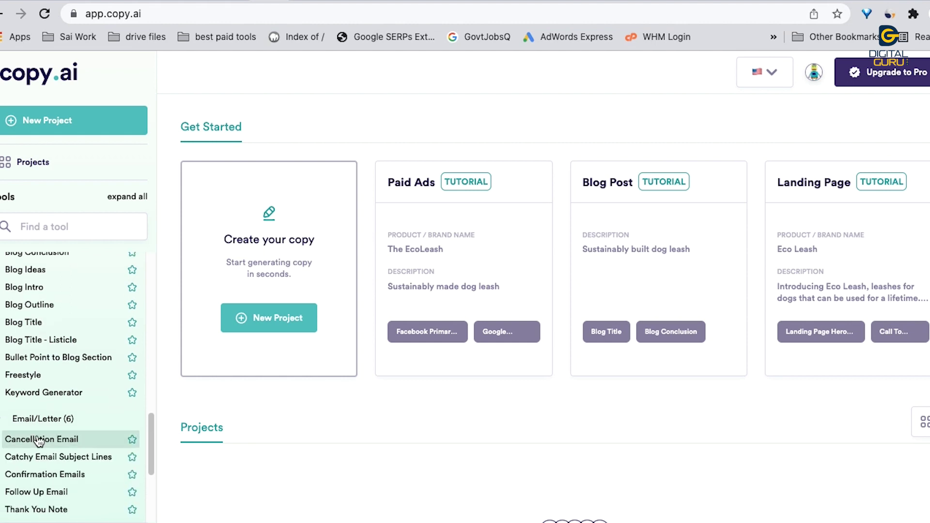
scroll(48, 431, up, 10)
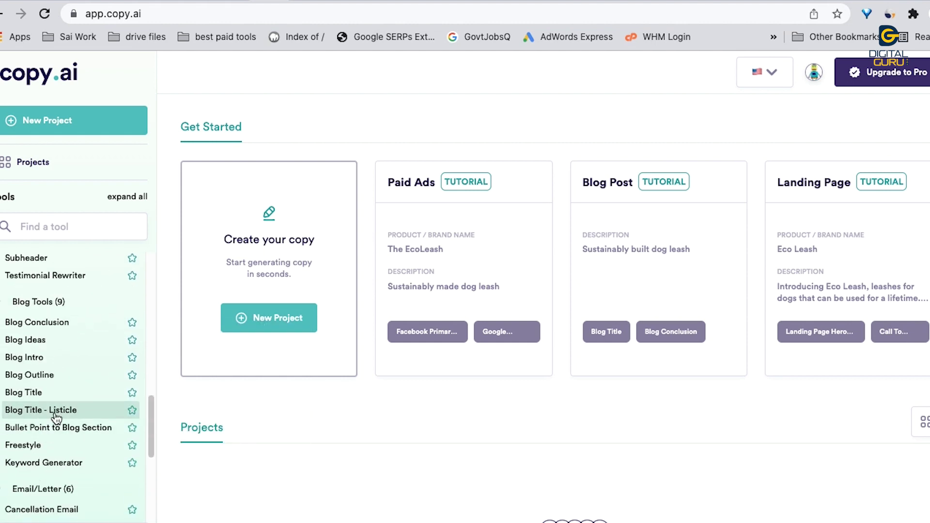
click(70, 413)
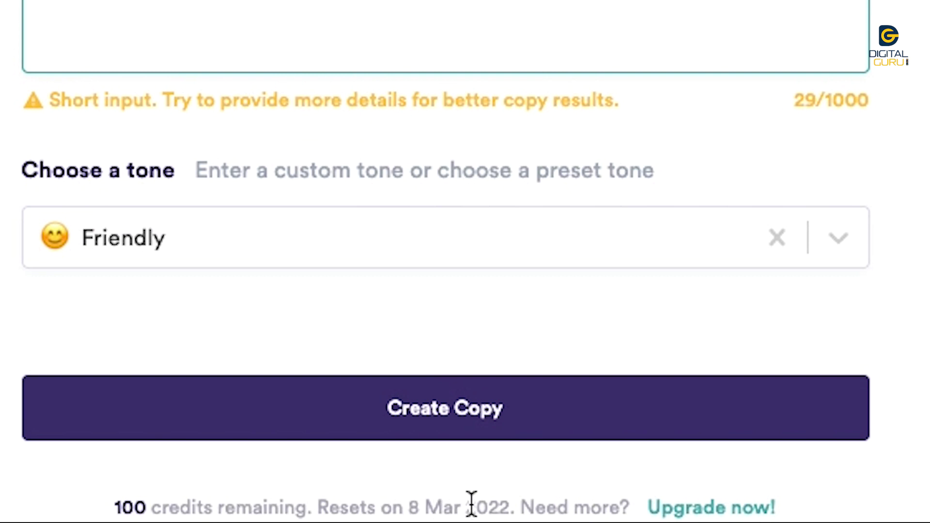
Step: Generate Friendly-tone listicle titles for 'digital marketing career 2022', review them, then switch to QuillBot
drag(409, 509, 499, 508)
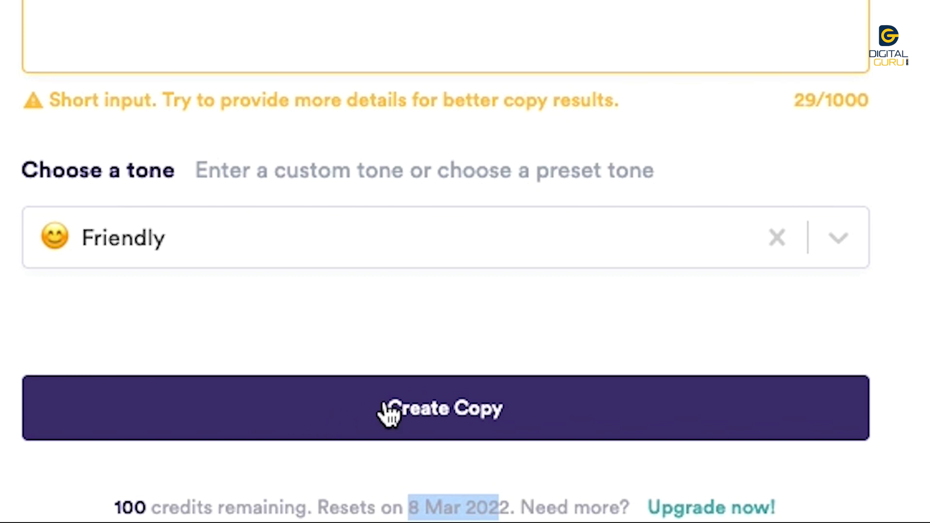
click(420, 409)
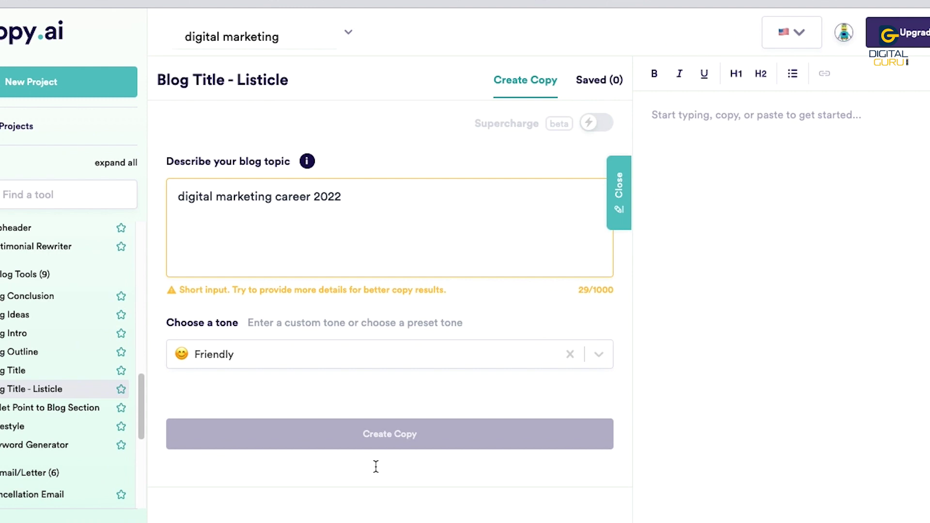
scroll(374, 470, down, 7)
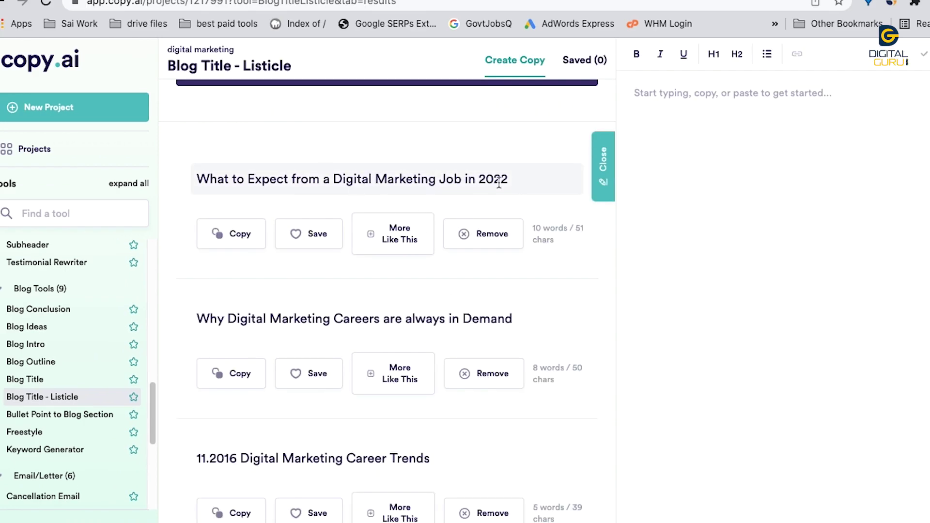
scroll(482, 320, down, 8)
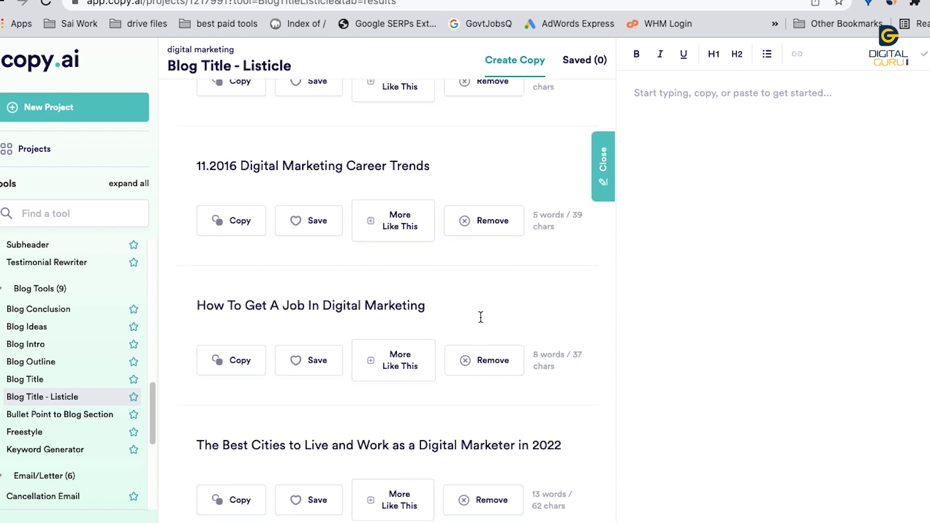
scroll(481, 320, down, 6)
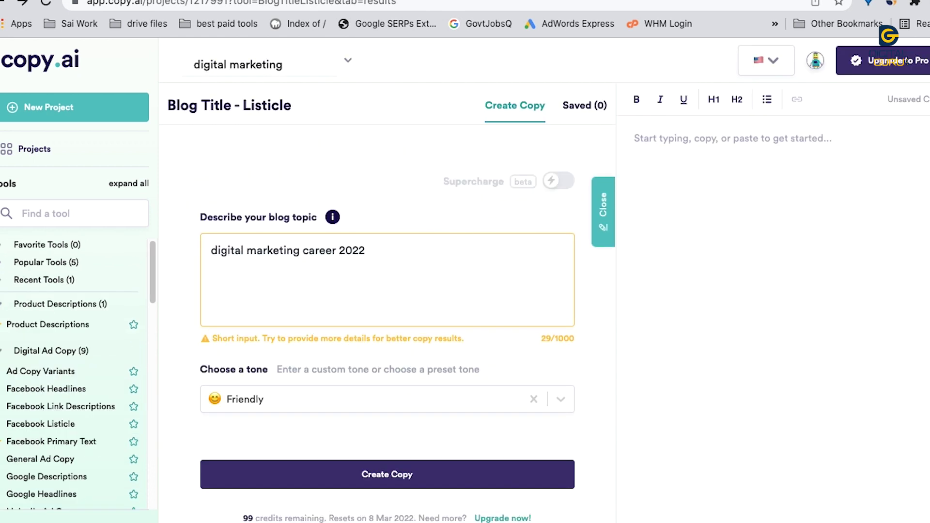
click(242, 1)
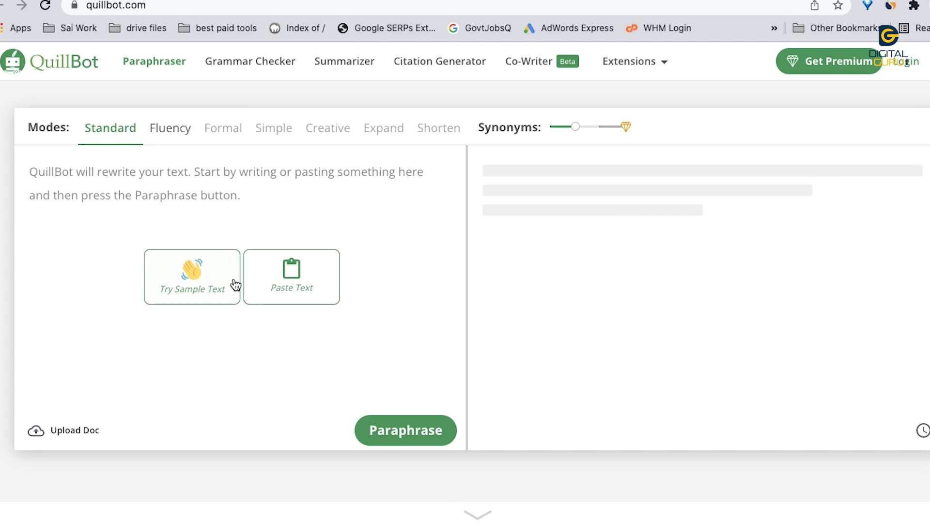
Step: Paste the copied marketing text into QuillBot's Paraphraser, allowing clipboard access, to paraphrase it
click(292, 277)
click(249, 83)
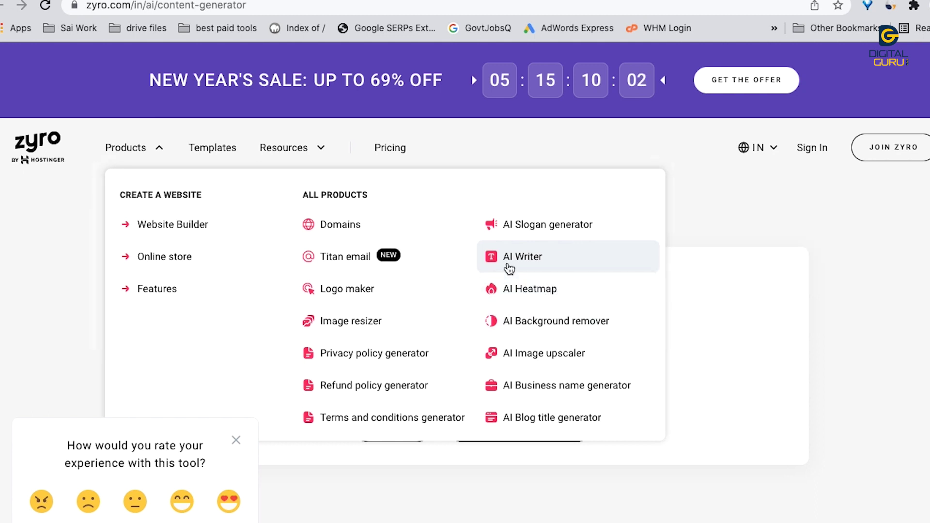
Step: Generate Zyro AI Writer text for the Restaurants & Food category, Coffeeshop subcategory
click(555, 262)
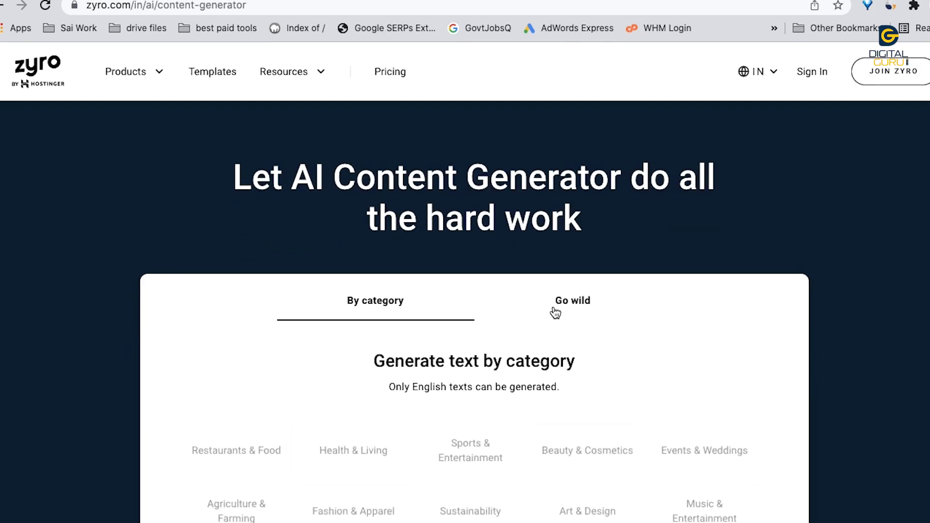
scroll(553, 310, down, 3)
scroll(554, 310, down, 3)
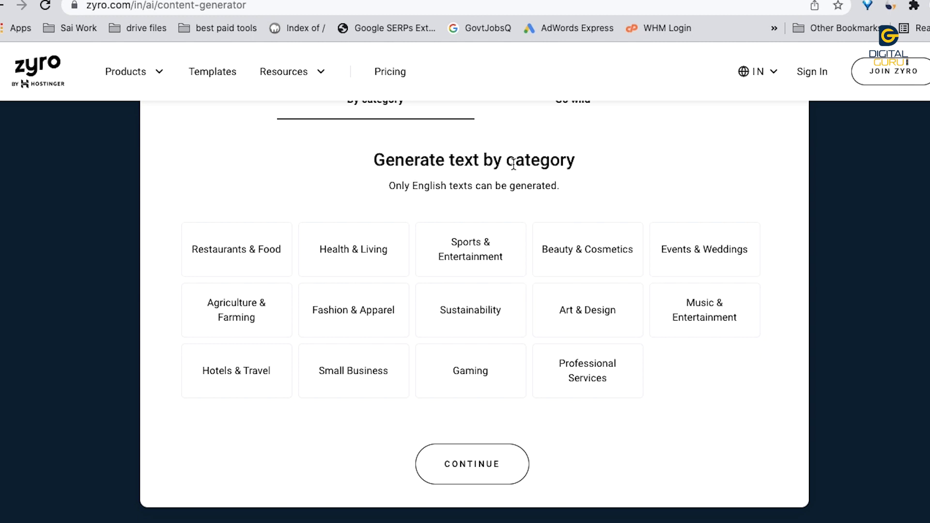
click(236, 261)
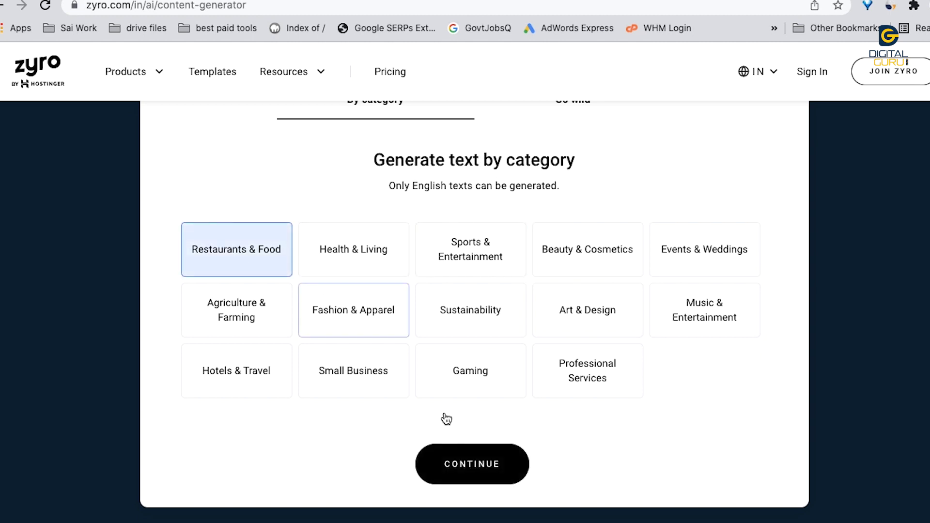
click(468, 463)
click(678, 262)
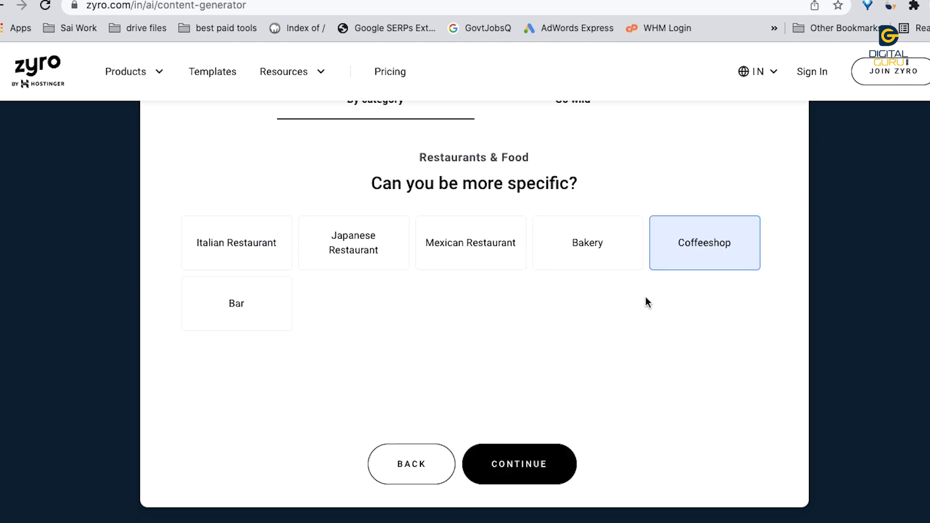
click(527, 453)
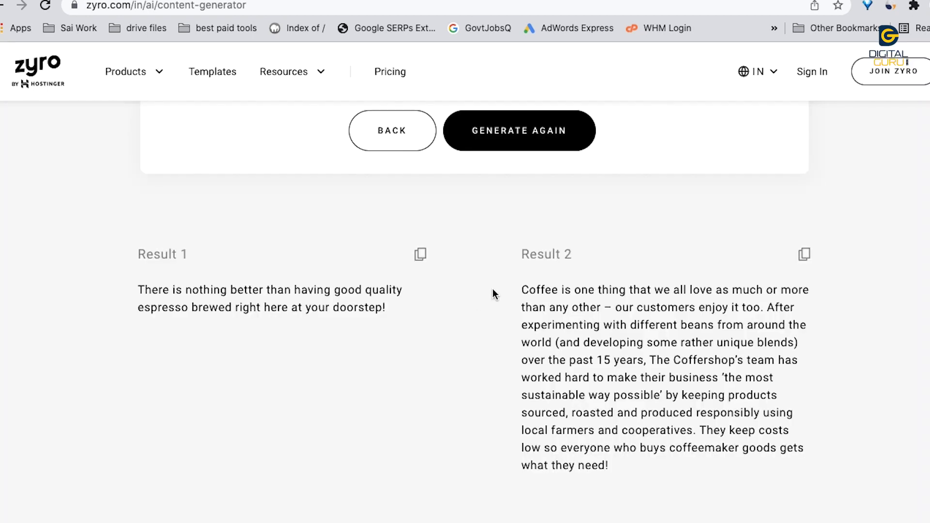
Step: Review the generated coffee shop results, then switch over to the Peppertype.ai site
scroll(434, 328, down, 12)
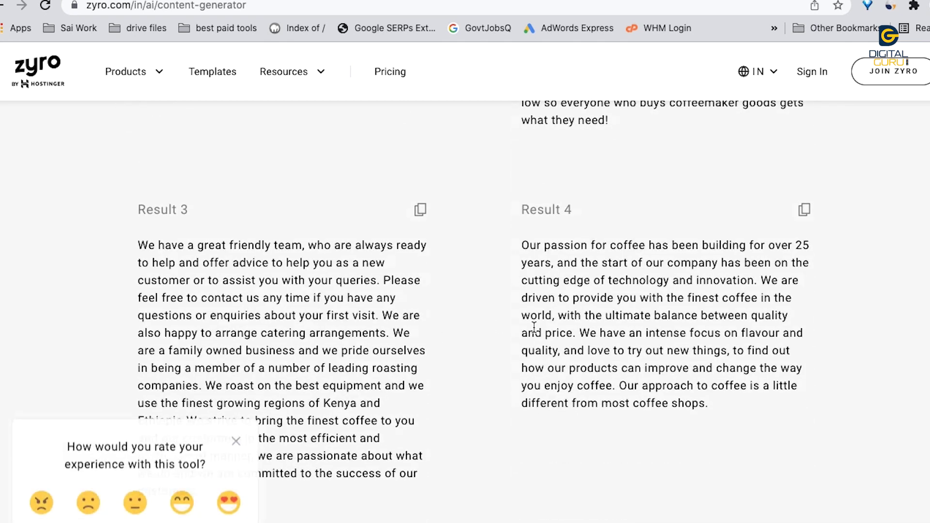
scroll(534, 326, down, 1)
scroll(533, 327, up, 7)
scroll(534, 326, down, 7)
scroll(534, 327, up, 15)
scroll(533, 328, up, 5)
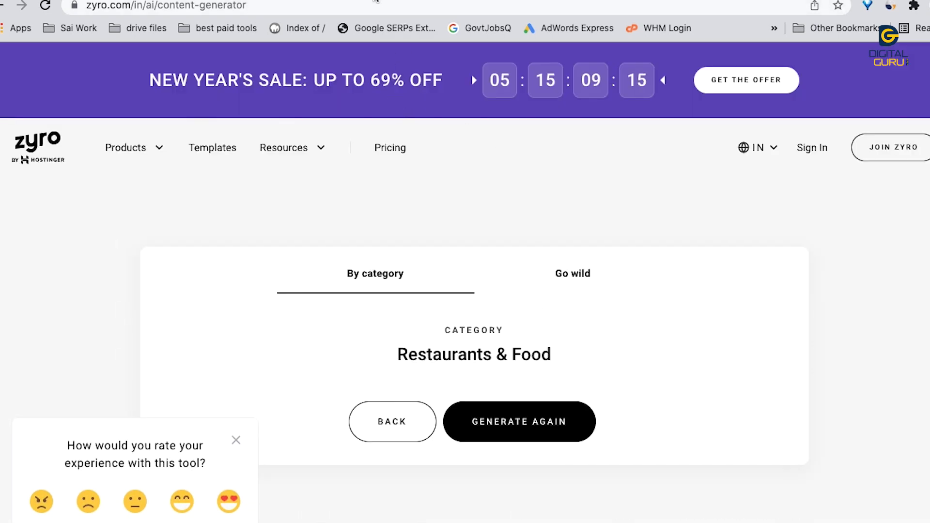
click(376, 1)
Step: Review Peppertype.ai's $25 Starter and $165 Growth plans, then begin a free sign-up
scroll(331, 289, down, 1)
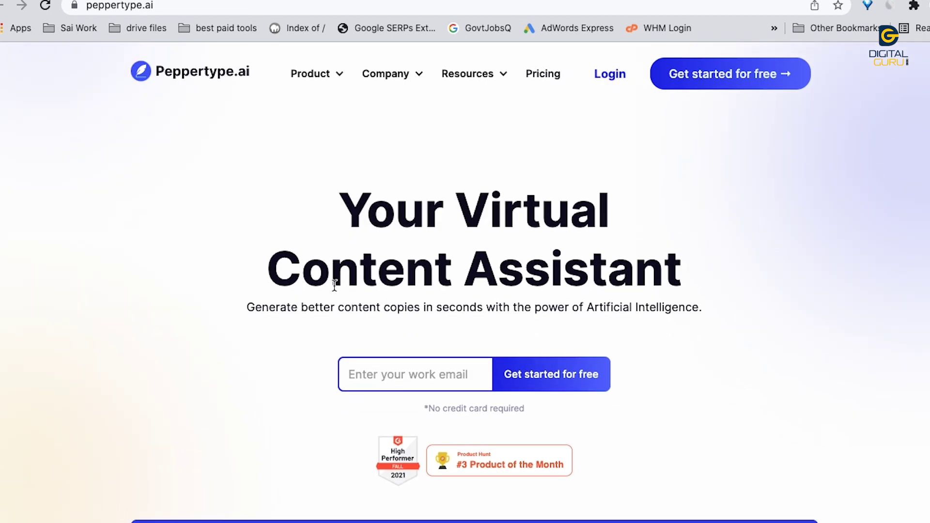
scroll(334, 290, down, 3)
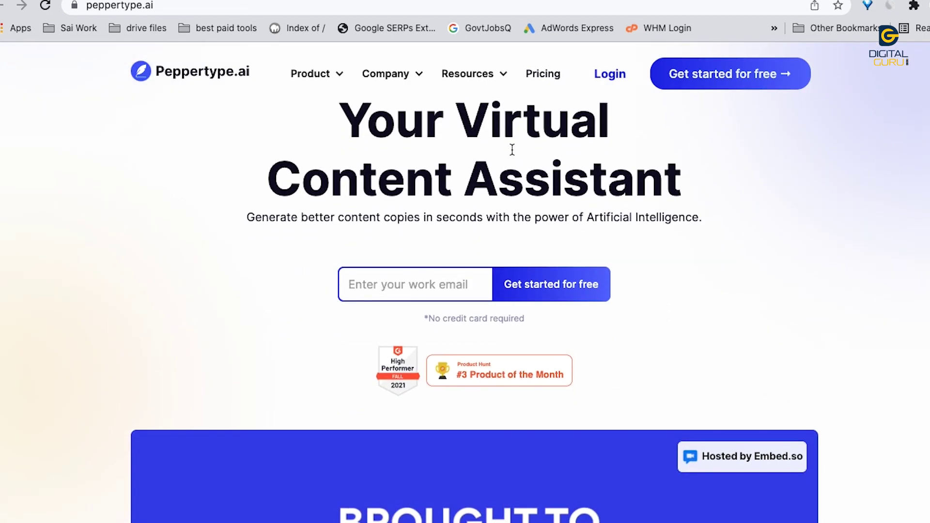
click(550, 72)
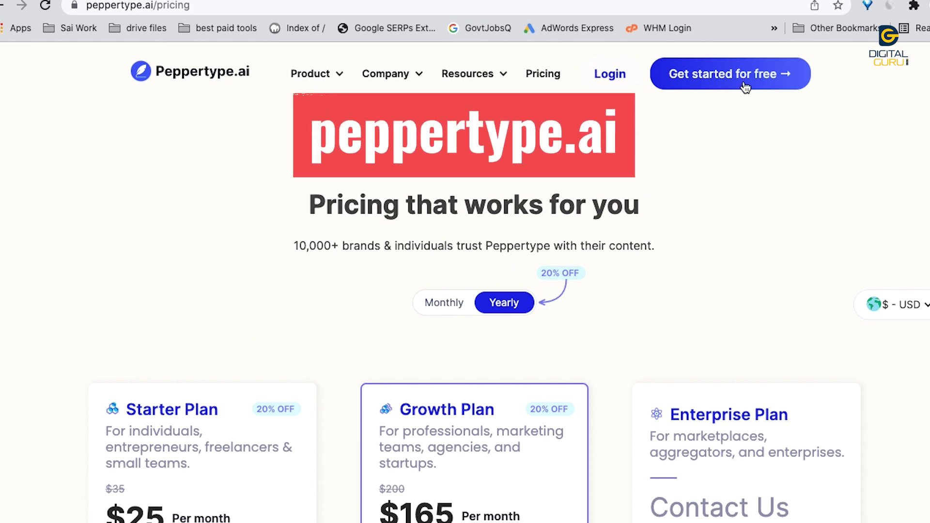
scroll(538, 292, down, 3)
scroll(611, 259, up, 3)
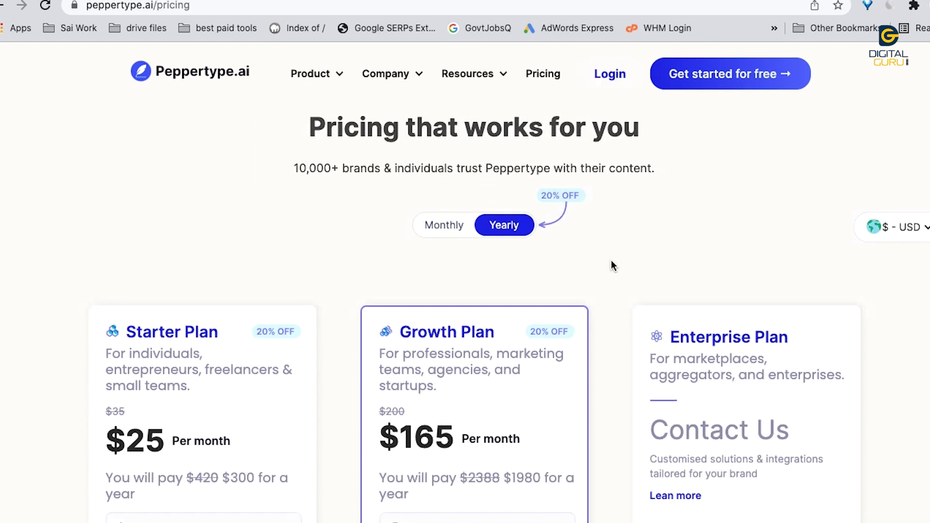
click(734, 75)
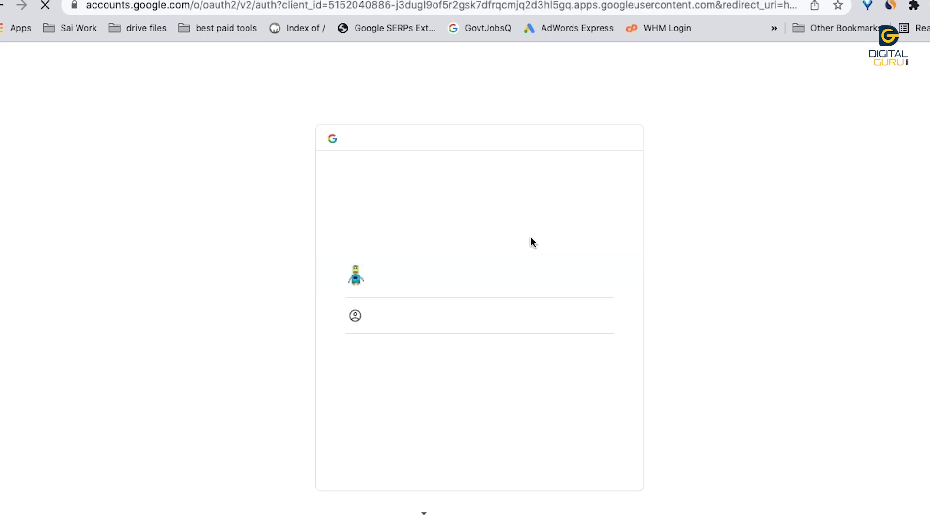
Step: Sign in with Google, skip the profile prompt, and check the free plan's 10000-word allowance
click(442, 289)
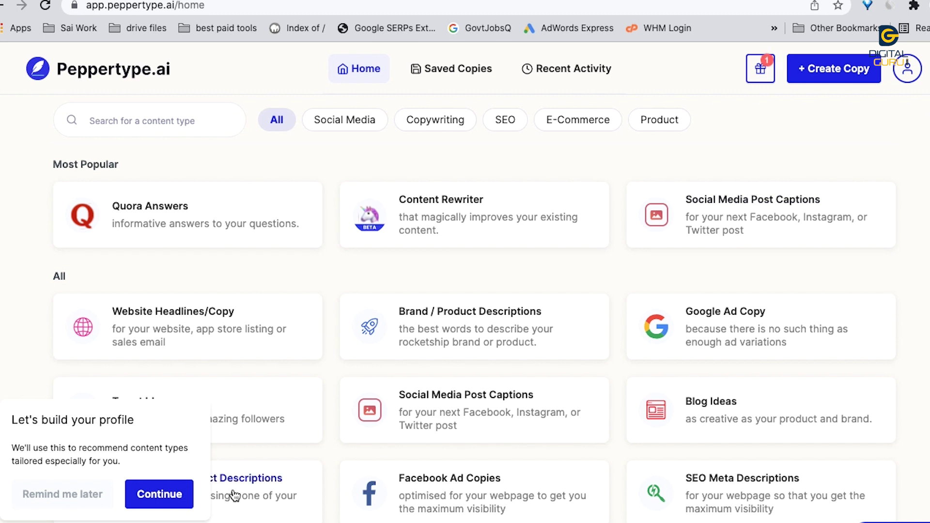
click(64, 501)
click(907, 69)
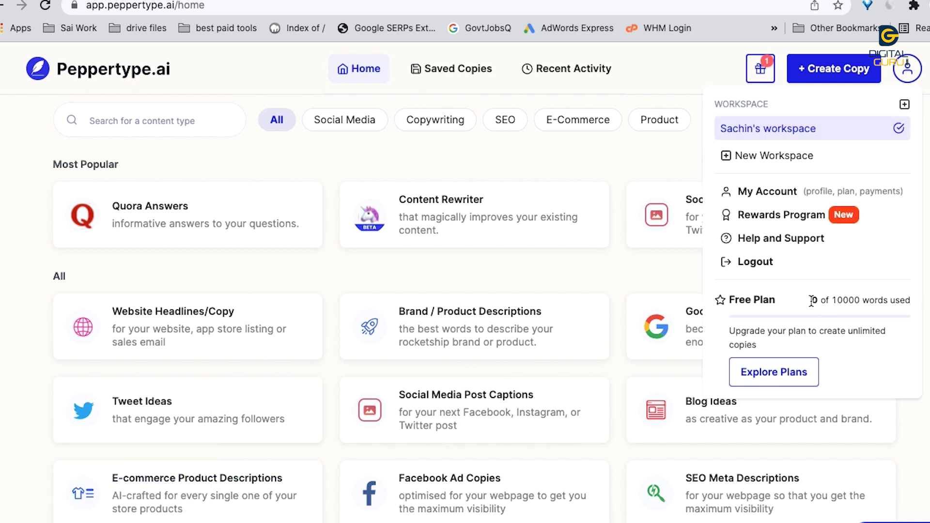
double_click(852, 301)
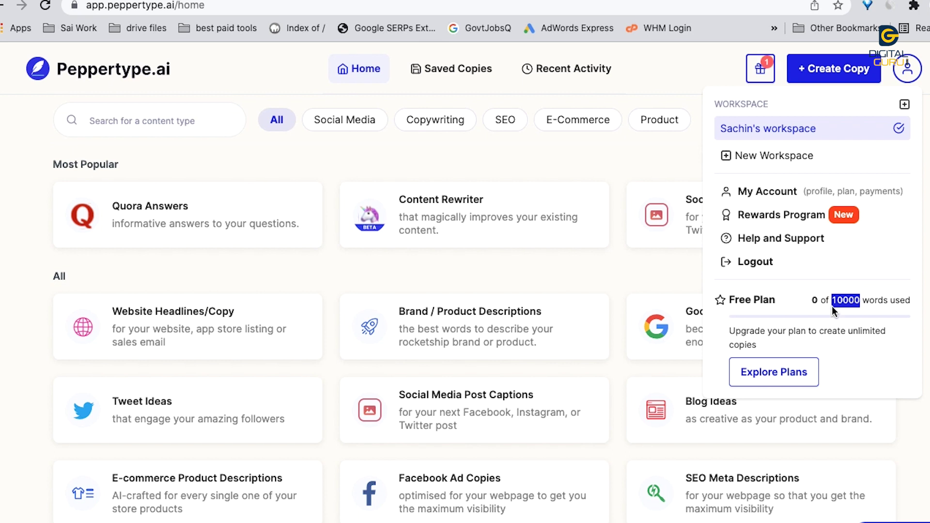
double_click(852, 301)
click(588, 272)
Step: Browse the content-type cards and filter them to Copywriting
scroll(727, 309, down, 1)
scroll(737, 308, down, 3)
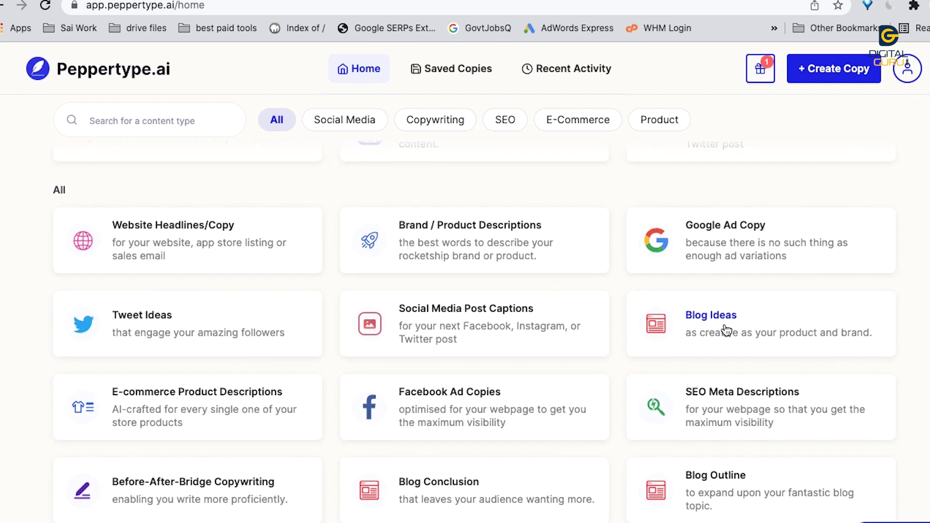
scroll(447, 406, down, 3)
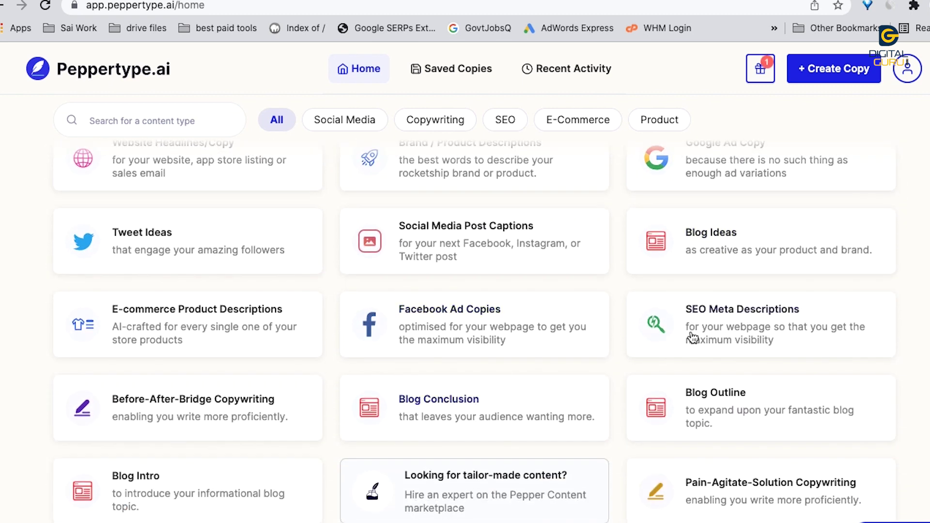
scroll(748, 326, down, 3)
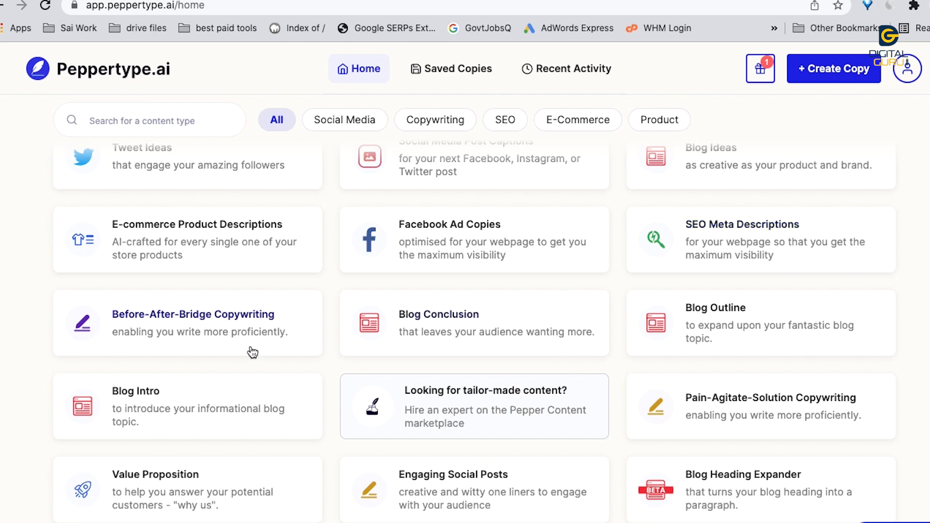
scroll(257, 349, down, 2)
scroll(251, 350, down, 1)
scroll(679, 388, down, 5)
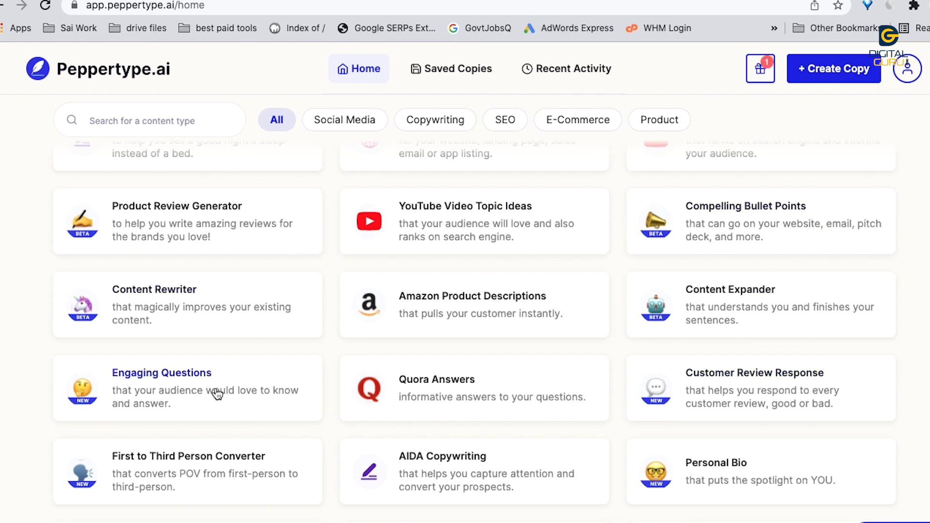
scroll(209, 397, down, 1)
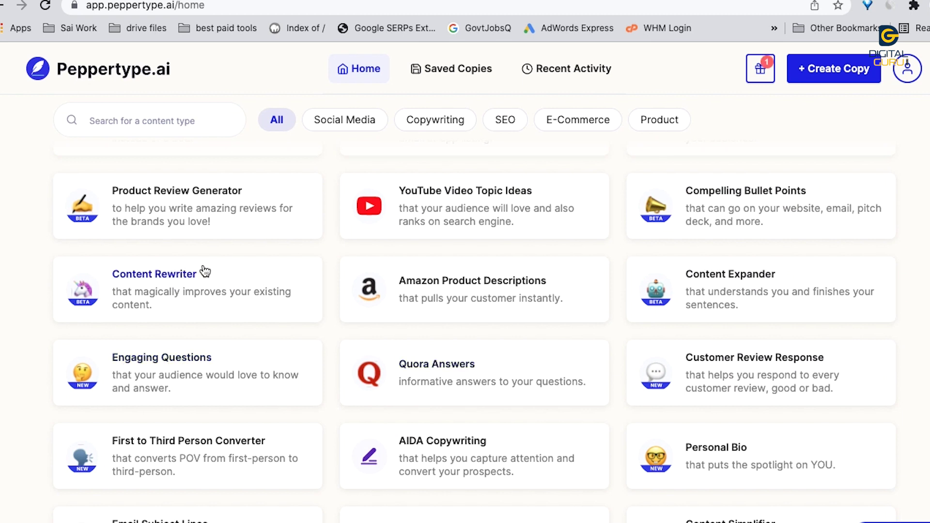
scroll(755, 241, down, 1)
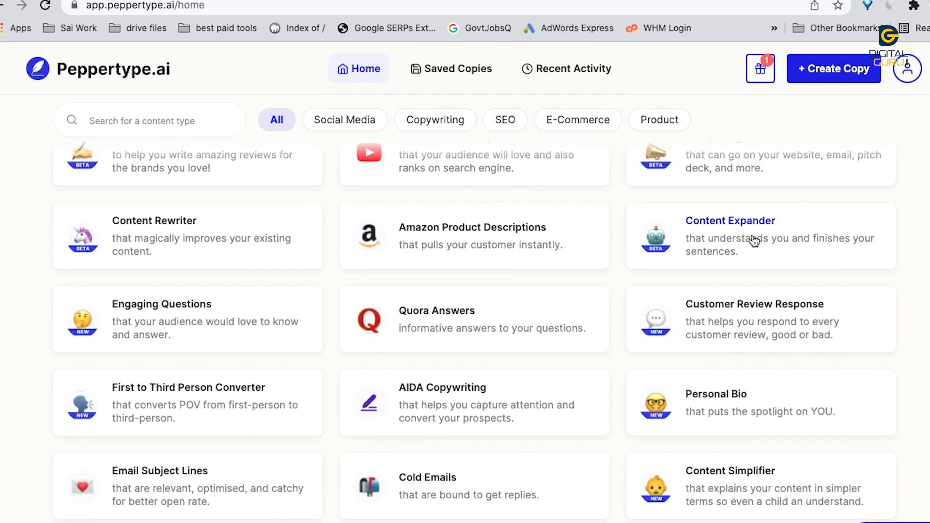
scroll(777, 425, down, 1)
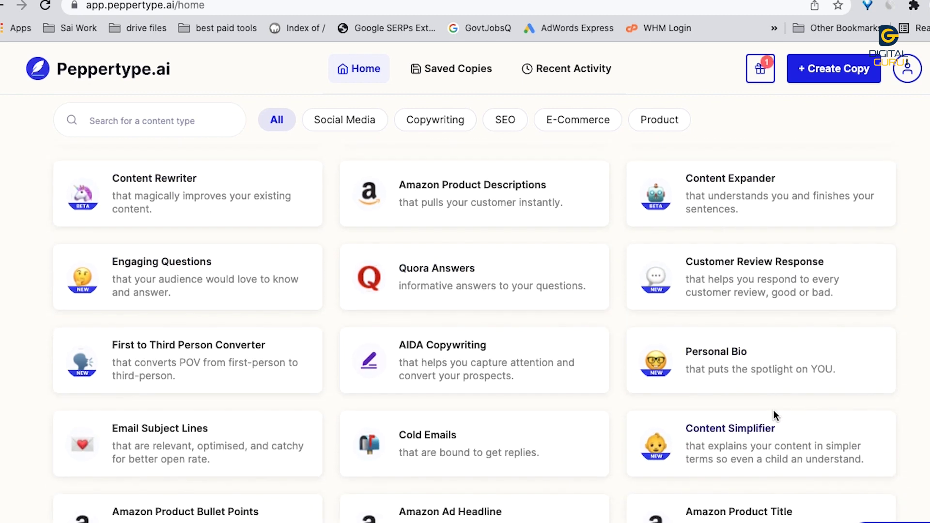
scroll(515, 499, down, 3)
scroll(243, 430, down, 1)
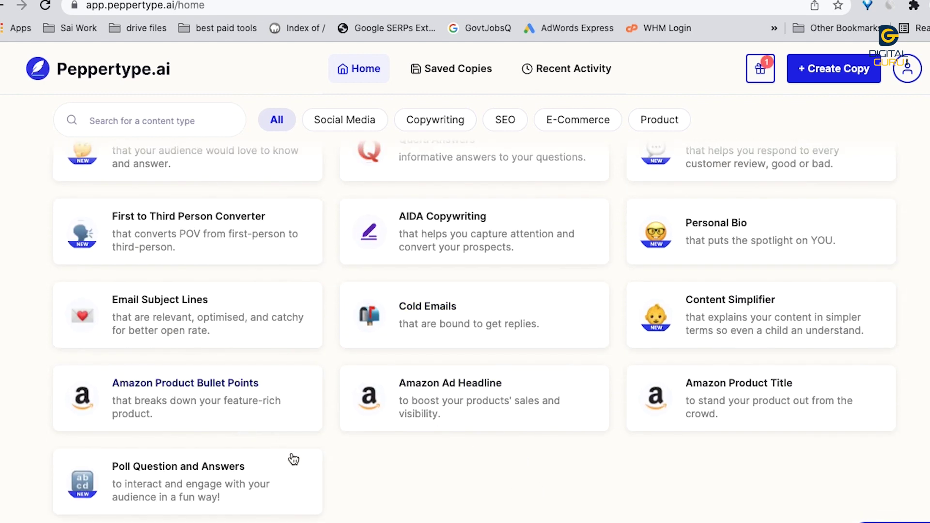
scroll(422, 382, up, 10)
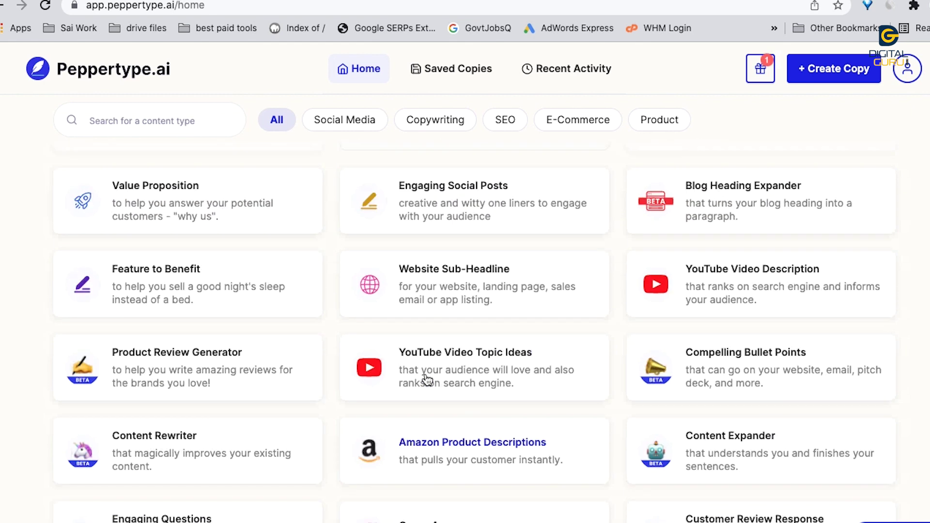
click(434, 122)
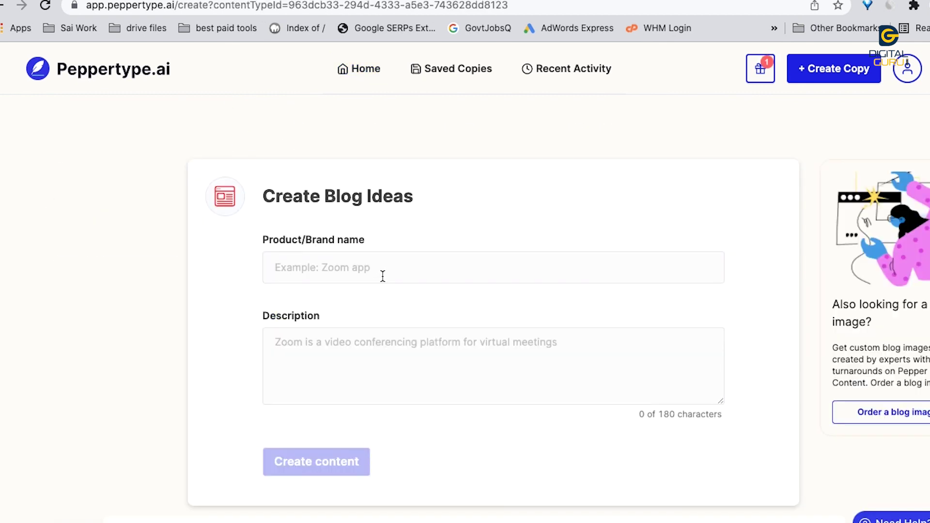
Step: Generate 13 blog ideas for 'digital marketing career'
click(383, 277)
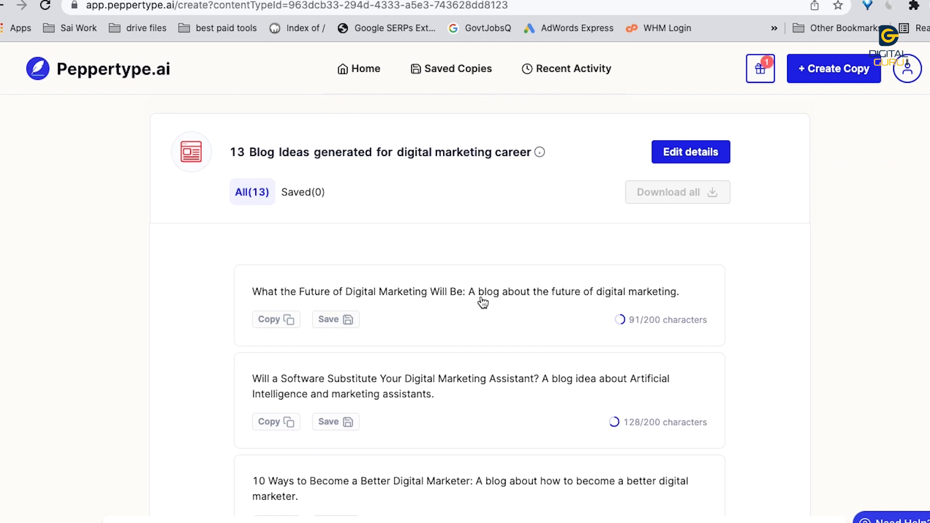
scroll(484, 303, down, 2)
scroll(474, 342, up, 2)
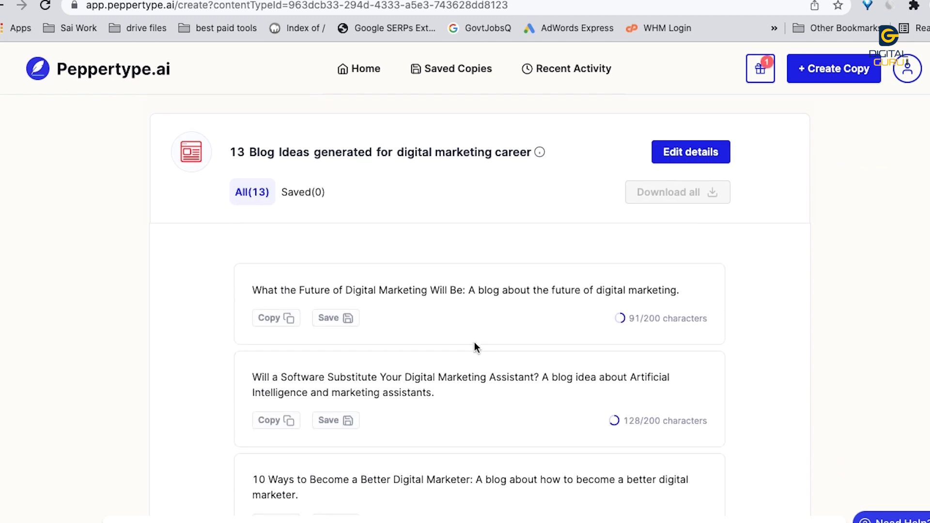
scroll(506, 394, down, 5)
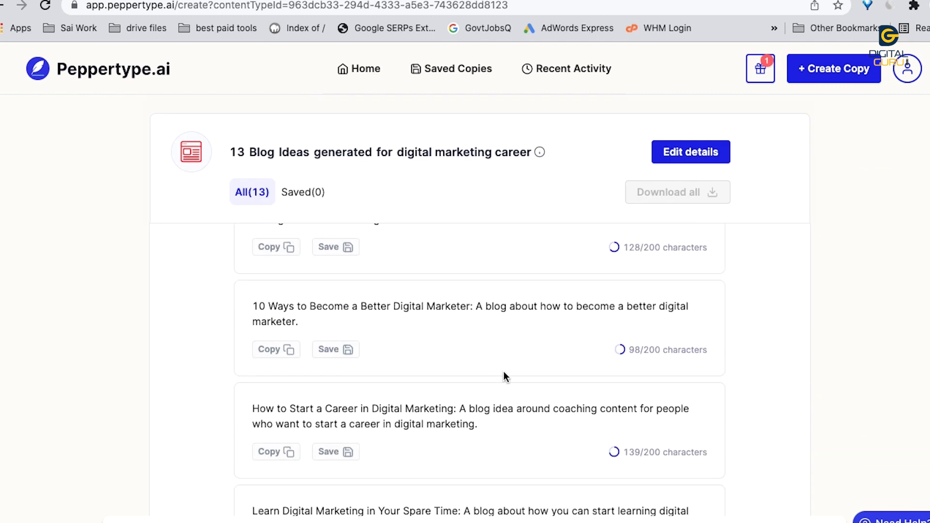
Step: Return to the Peppertype home page and glance at the What's New panel
click(360, 70)
click(757, 60)
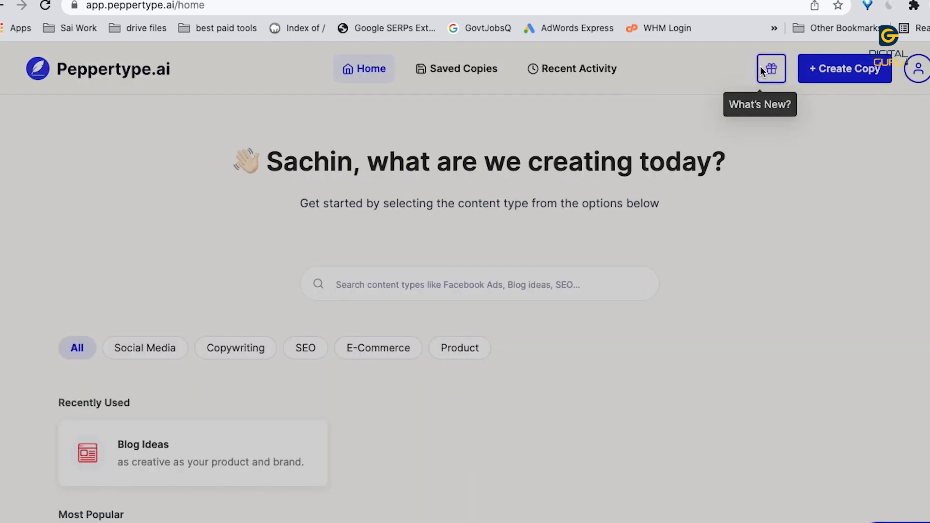
click(389, 255)
scroll(389, 255, down, 6)
scroll(422, 249, up, 8)
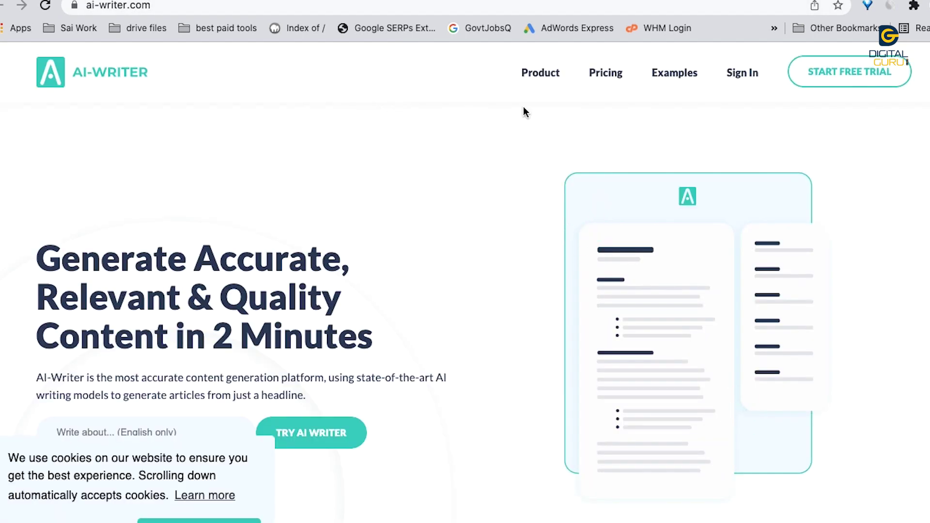
Step: Register an AI-Writer trial for a 'digital marketing' article, then request a 'digital marketing career' article
click(598, 81)
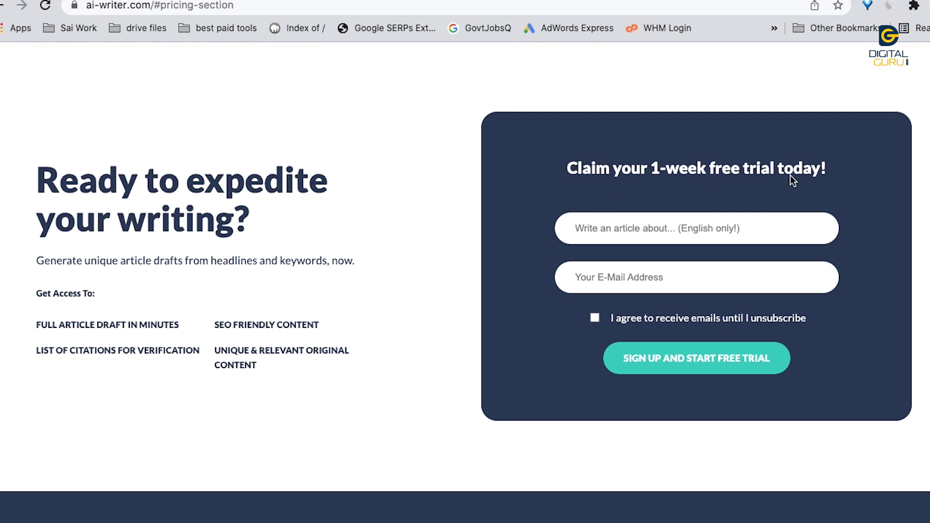
click(646, 231)
text(digital marketing)
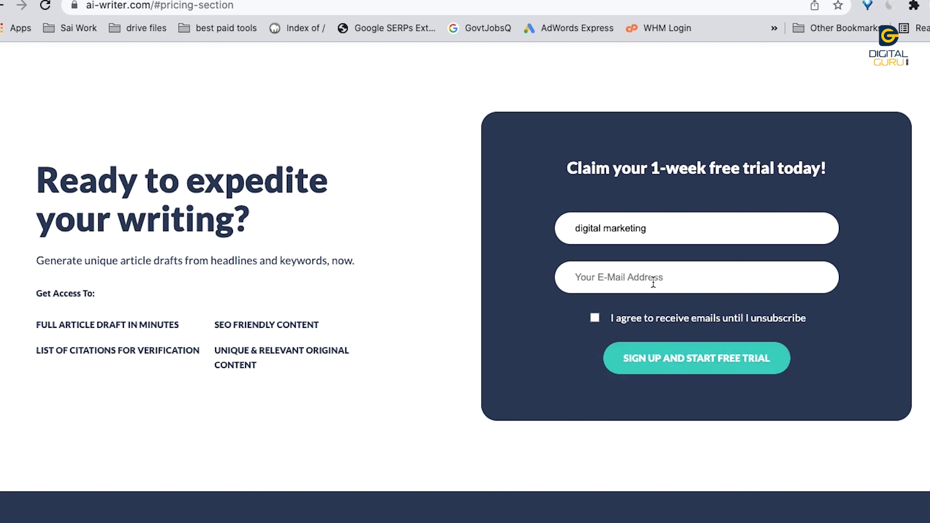
click(646, 286)
click(595, 318)
click(686, 364)
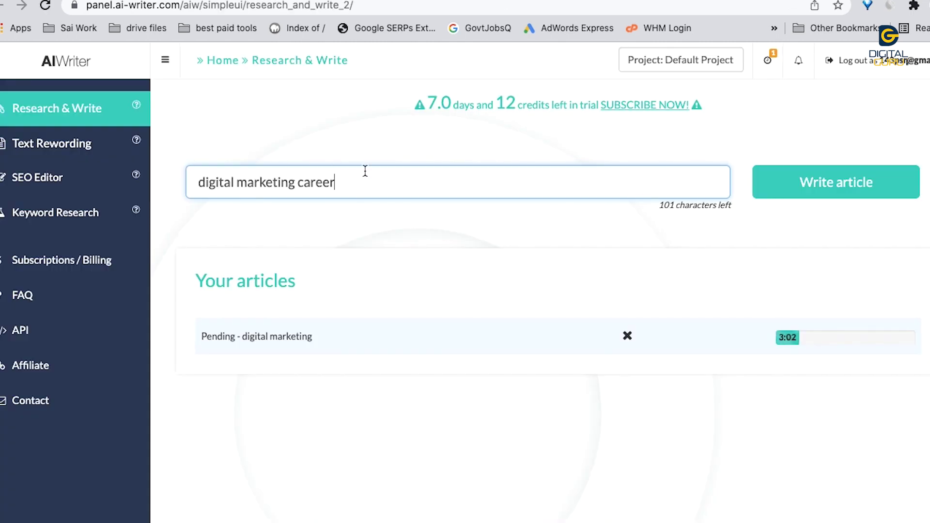
click(872, 181)
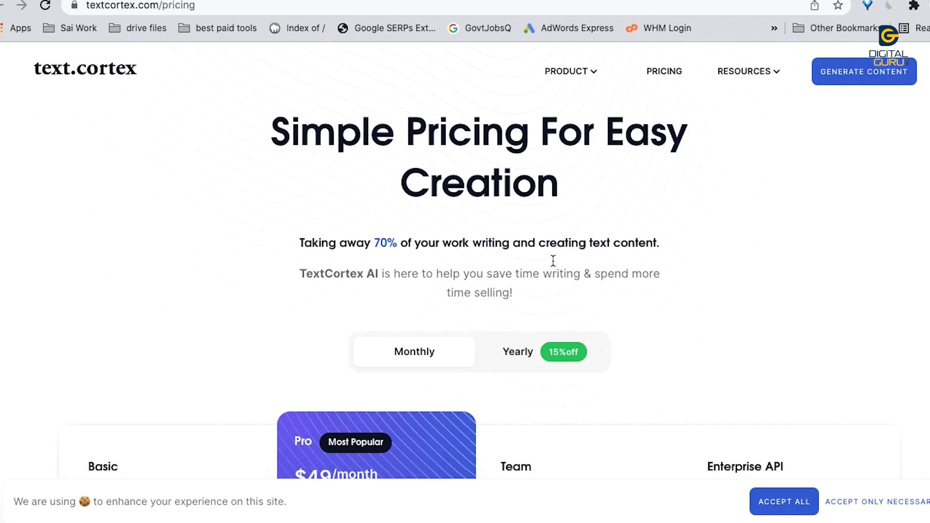
Step: Start TextCortex's Team plan 5 Days Trial by signing up with a Google account
scroll(552, 262, down, 3)
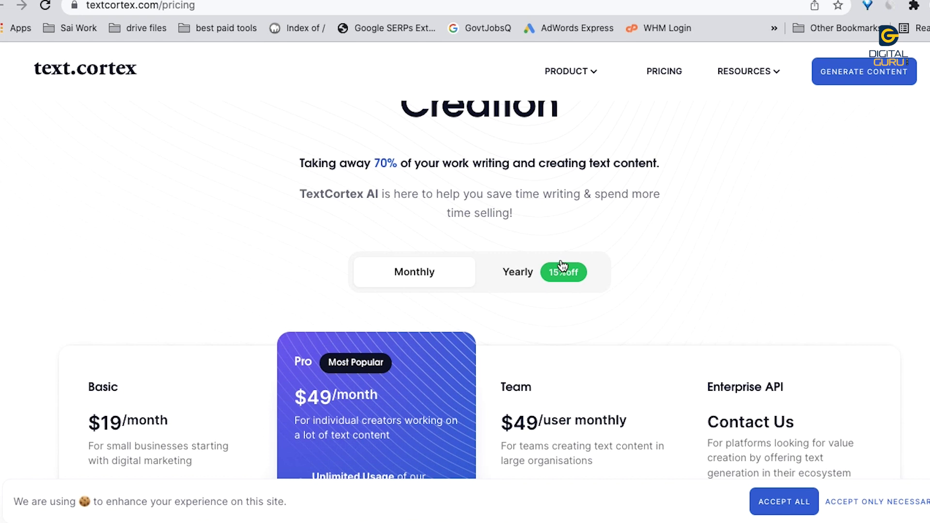
scroll(561, 263, down, 10)
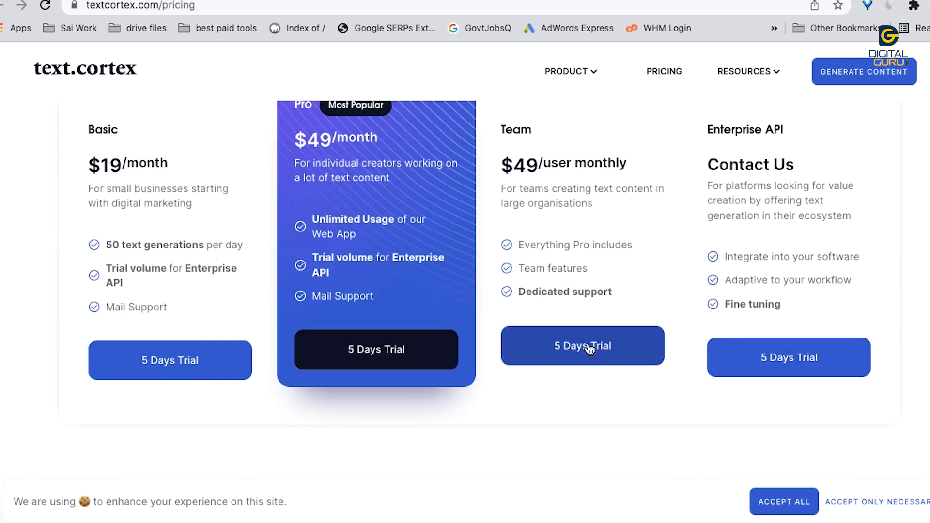
click(561, 347)
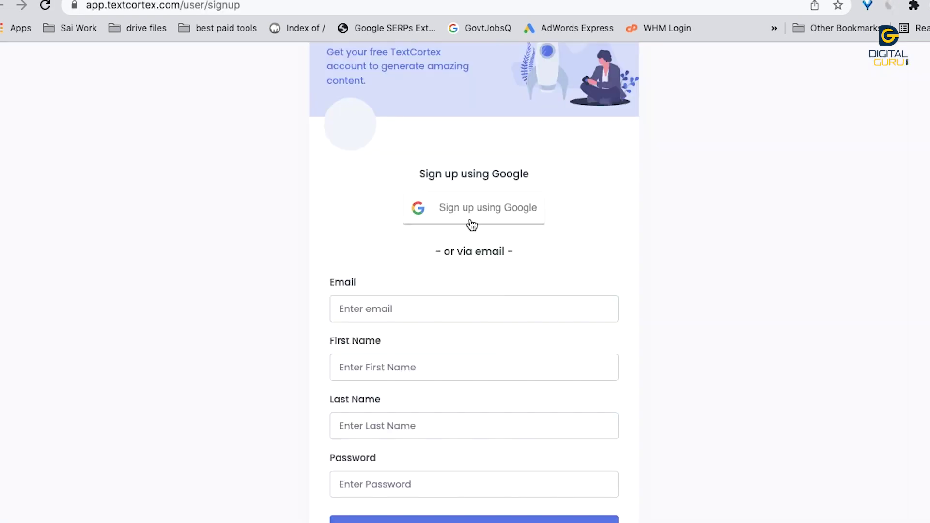
click(471, 214)
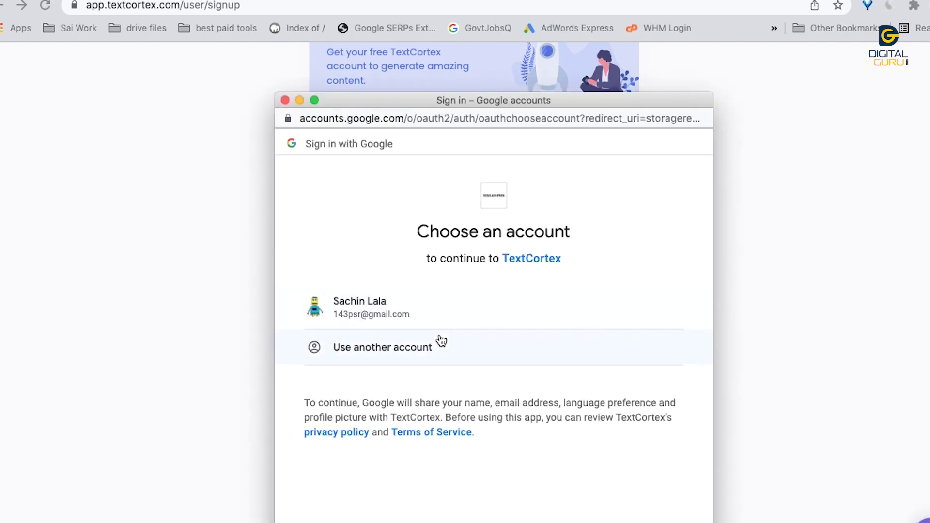
click(439, 325)
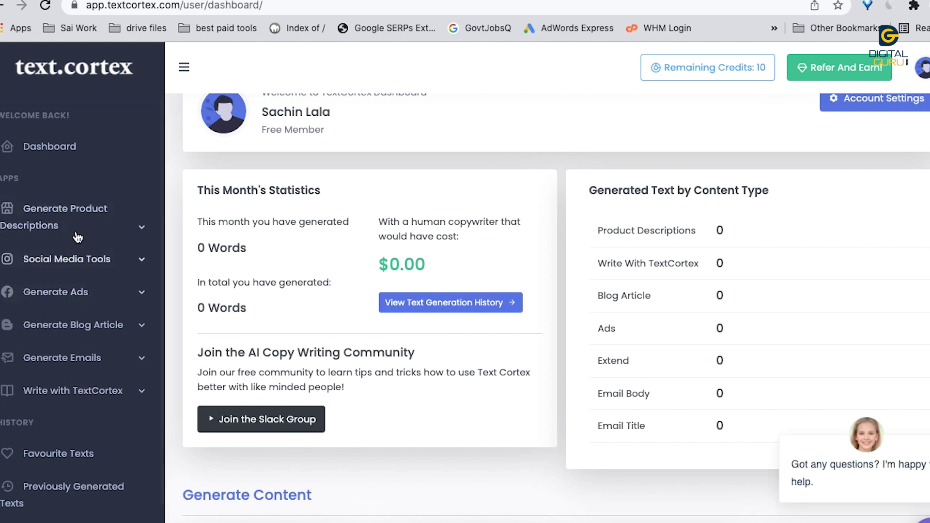
Step: Open the Generate Blog Article tool and generate an article titled 'digital marketing career'
click(83, 262)
click(97, 368)
scroll(99, 366, down, 1)
click(104, 346)
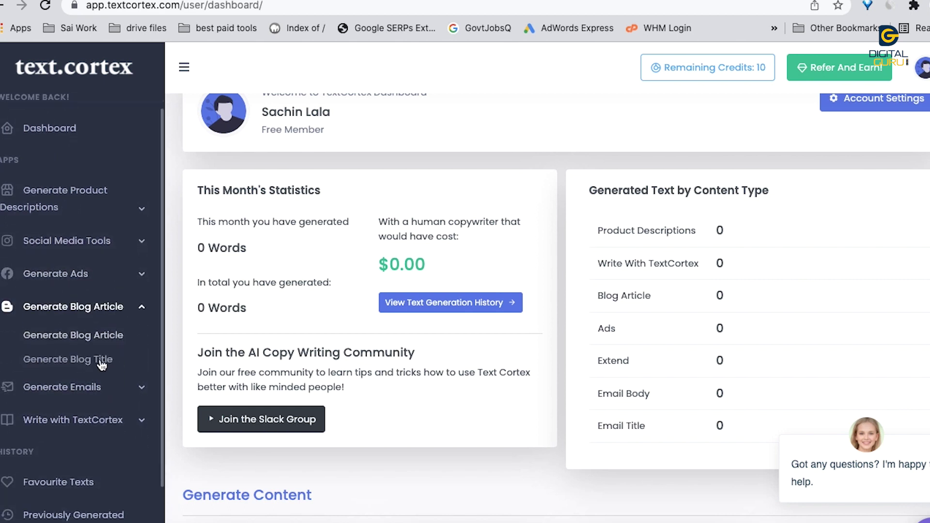
click(99, 336)
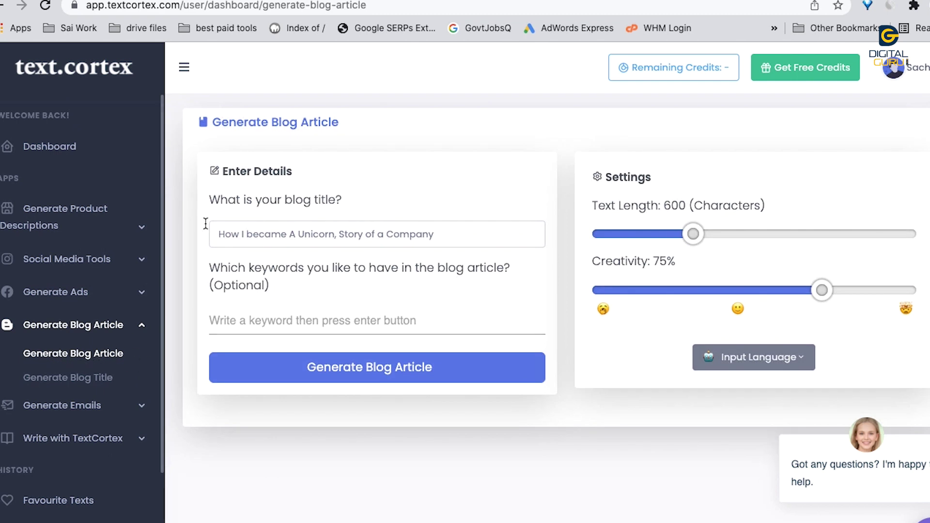
click(385, 395)
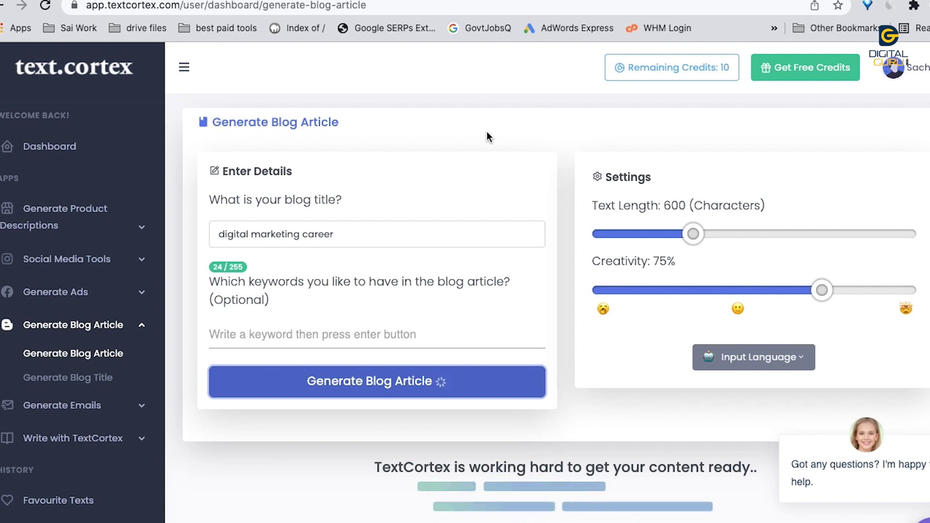
Step: Lengthen Article 1 with 'Extend the Article further'
scroll(502, 240, down, 10)
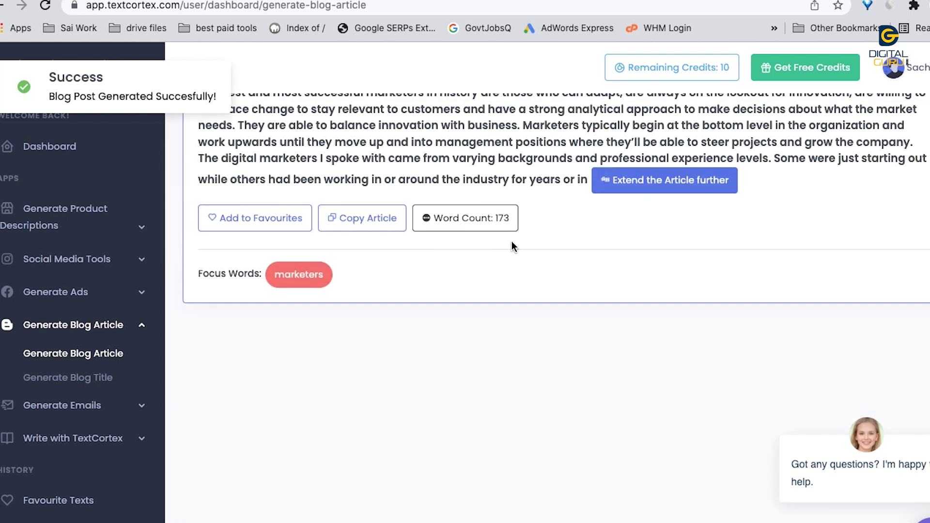
scroll(619, 221, up, 5)
scroll(671, 321, down, 3)
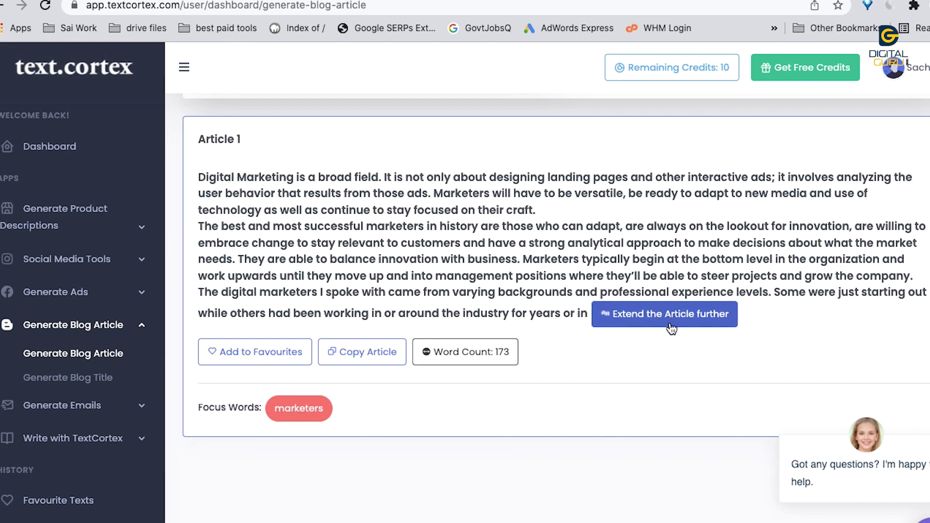
click(672, 321)
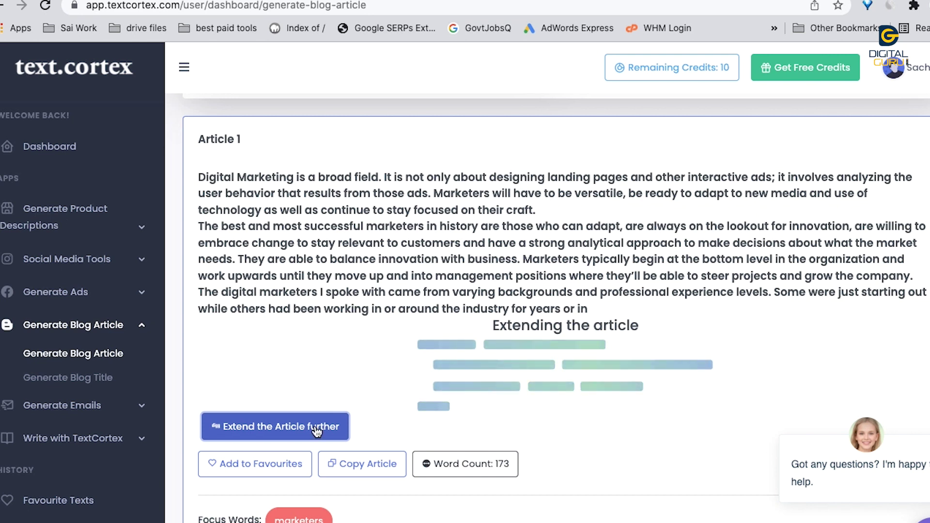
scroll(121, 318, down, 3)
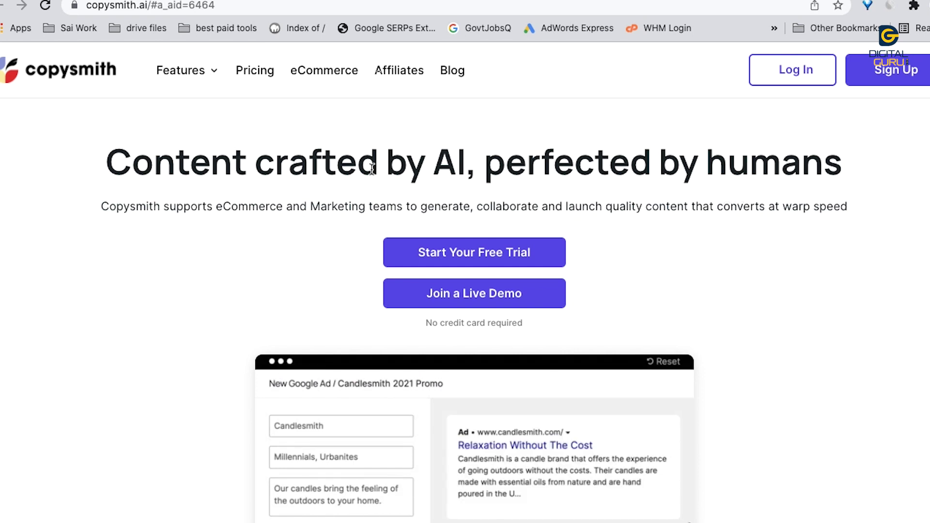
Step: Scroll through Copysmith's Ads, Blogs, Brainstorming and Branding template categories, then back to the top
mouse_move(208, 69)
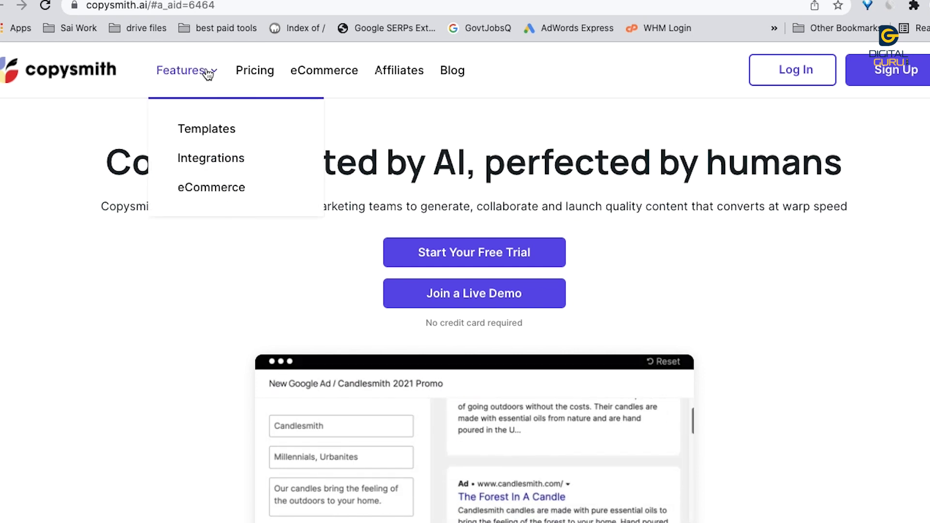
click(223, 141)
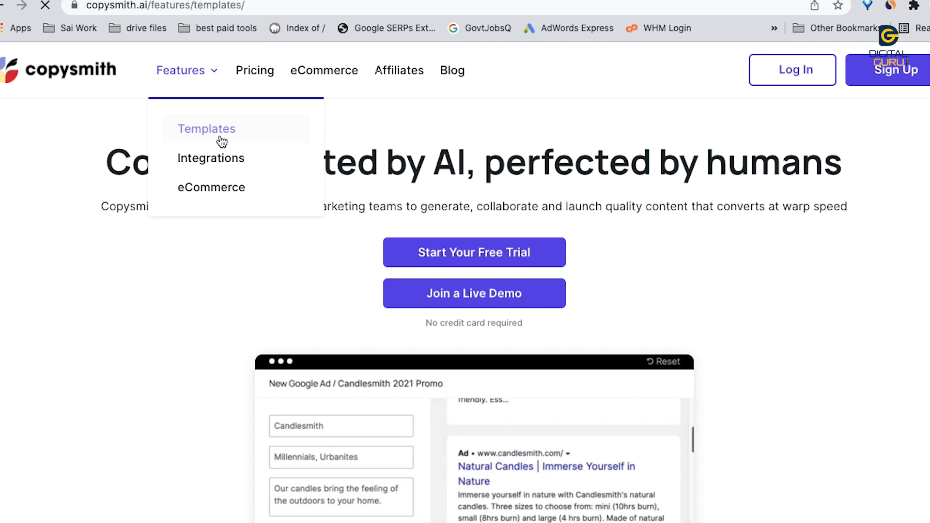
scroll(665, 328, down, 3)
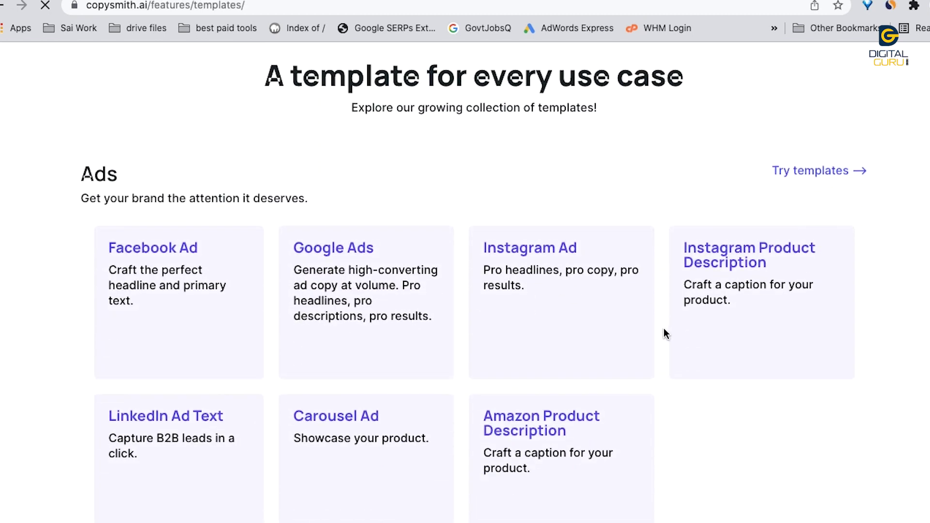
scroll(665, 330, down, 1)
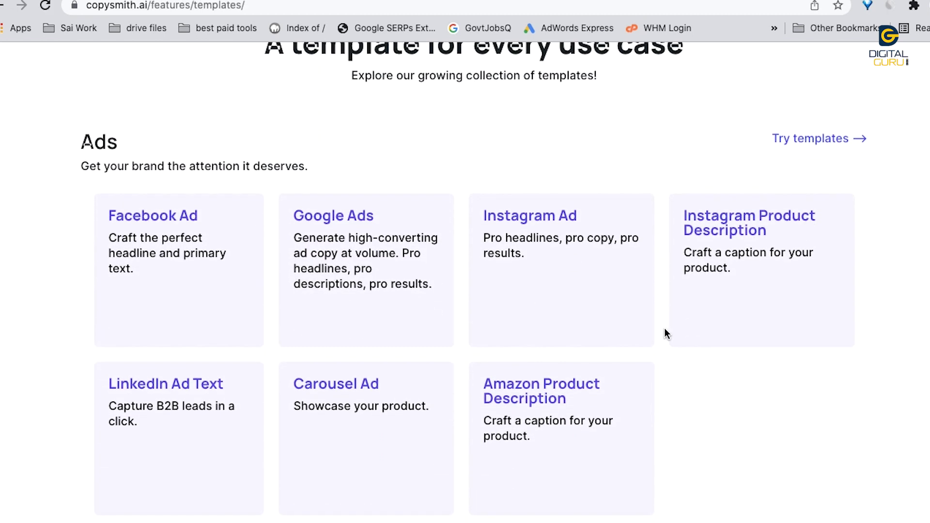
scroll(664, 330, down, 10)
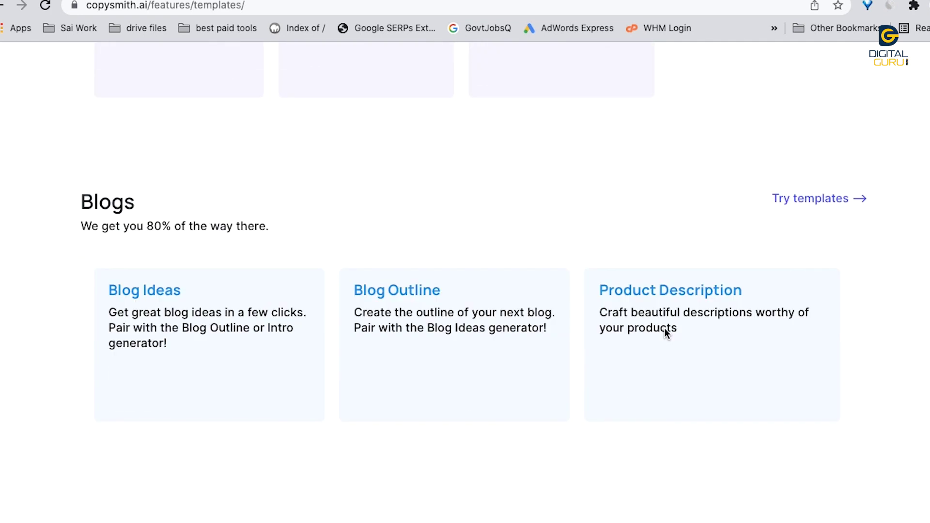
scroll(605, 253, down, 8)
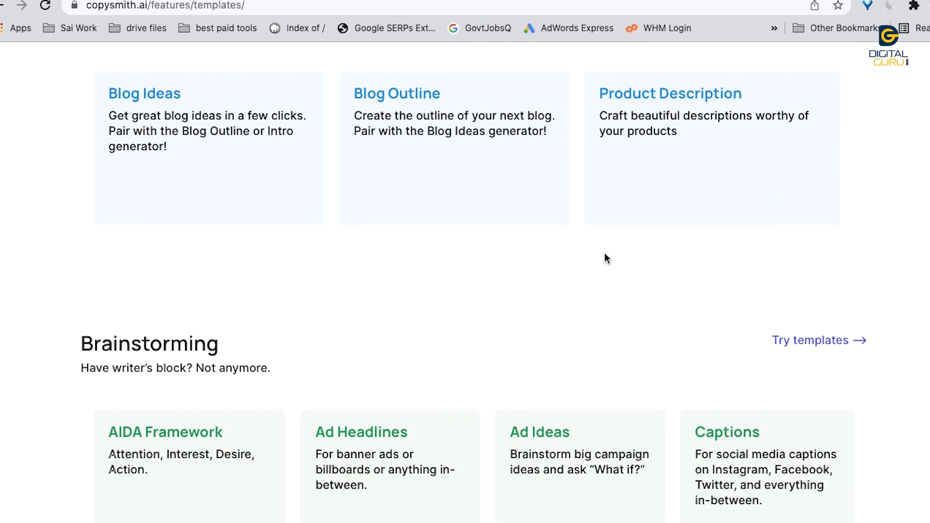
scroll(605, 255, down, 14)
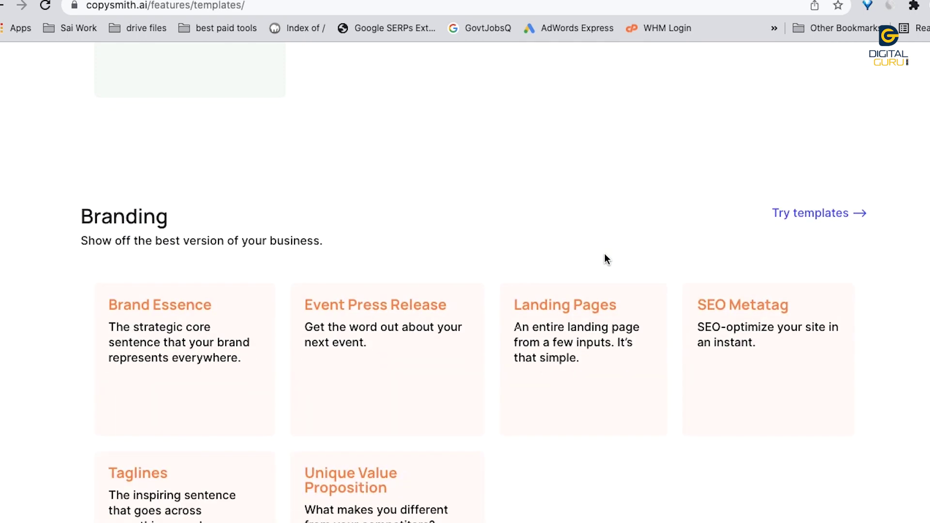
scroll(605, 254, up, 20)
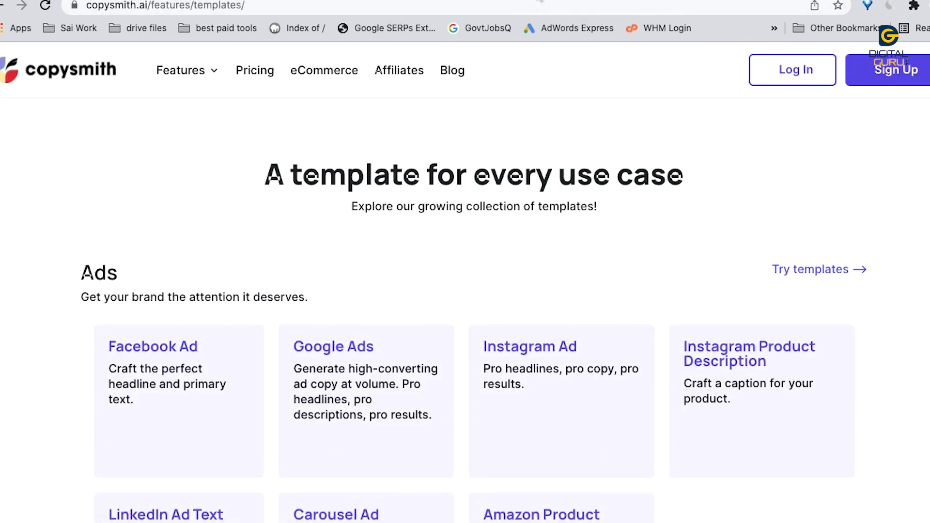
Step: Name the new file 11222 and keep it in Uncategorized
click(708, 1)
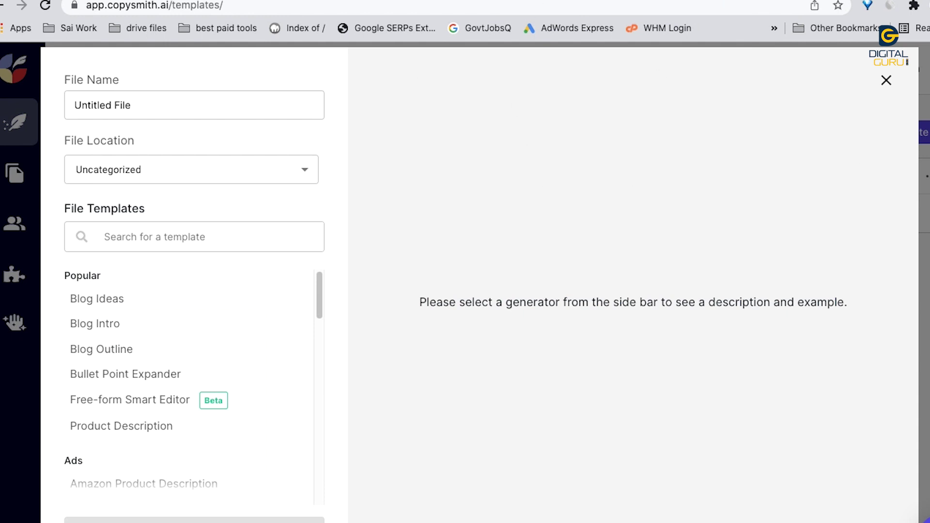
click(173, 104)
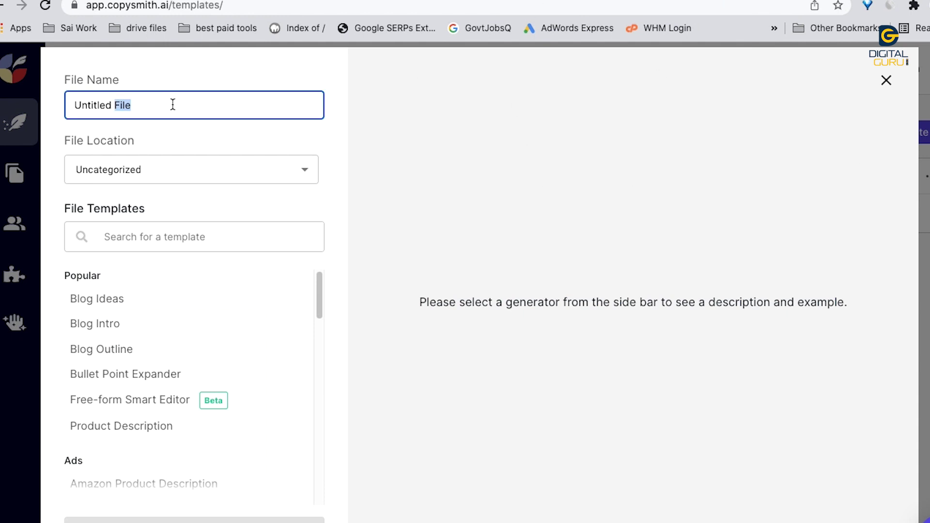
triple_click(173, 104)
text(11222)
click(150, 172)
click(373, 164)
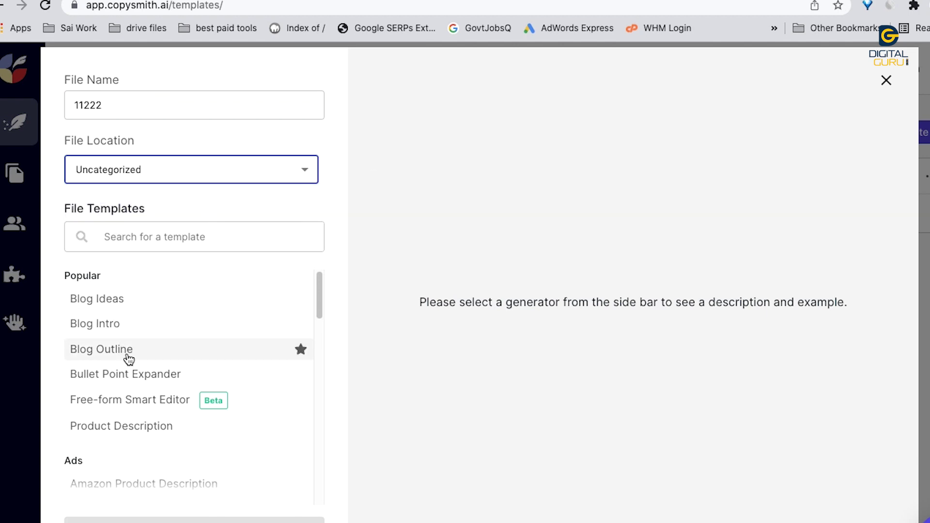
Step: Create the file from the Product Description template and open its editor
click(127, 429)
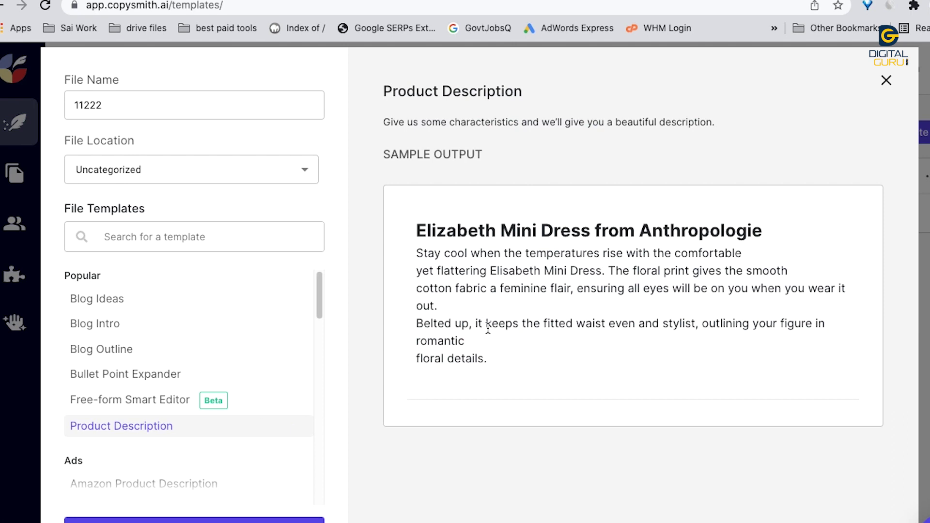
scroll(238, 380, down, 5)
click(194, 521)
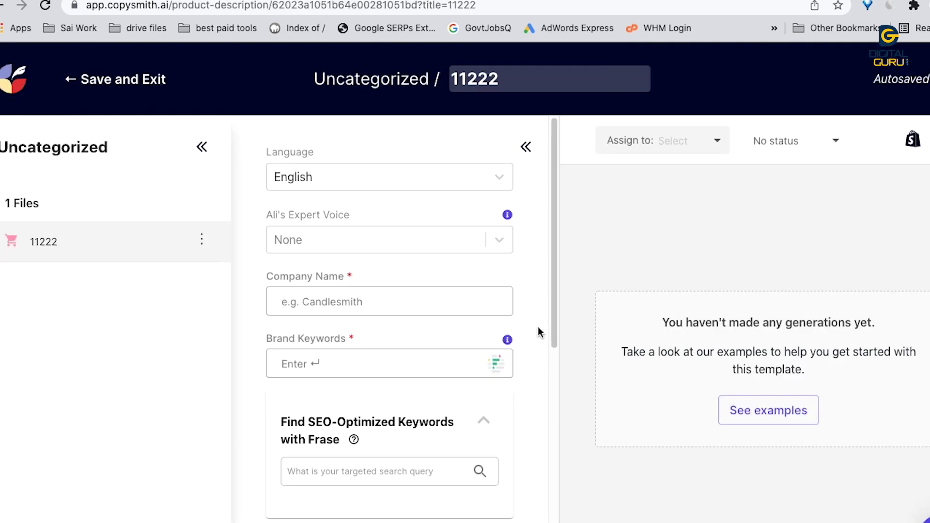
scroll(376, 301, down, 10)
scroll(380, 308, up, 10)
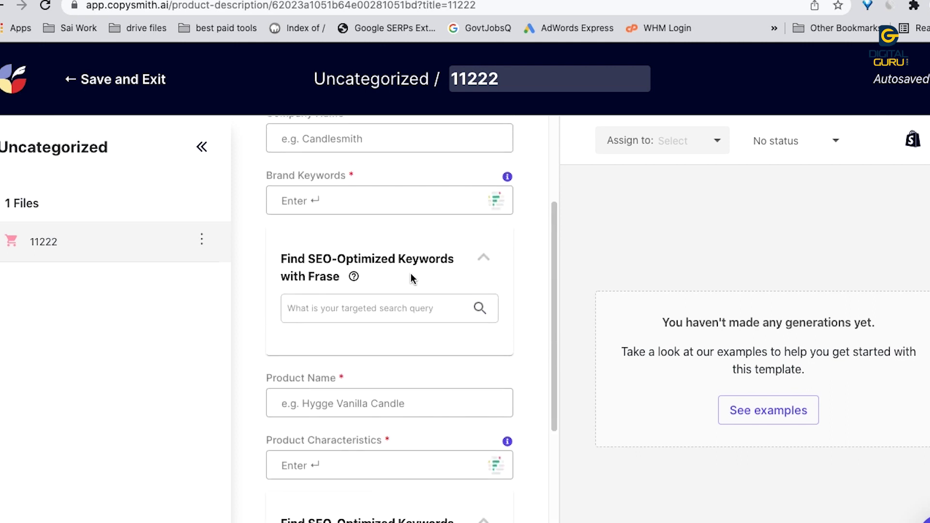
scroll(398, 316, down, 8)
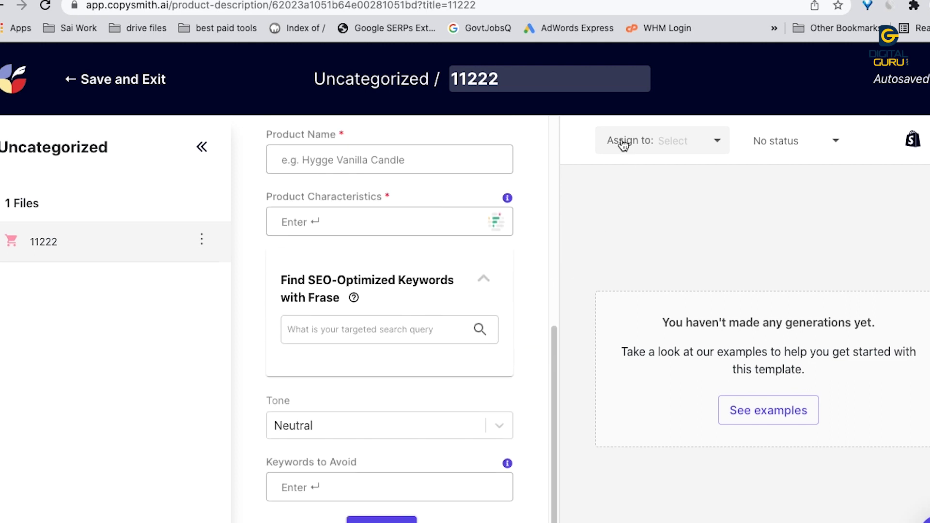
Step: Save and exit the file, view the account profile, then go to the Plans page
click(126, 80)
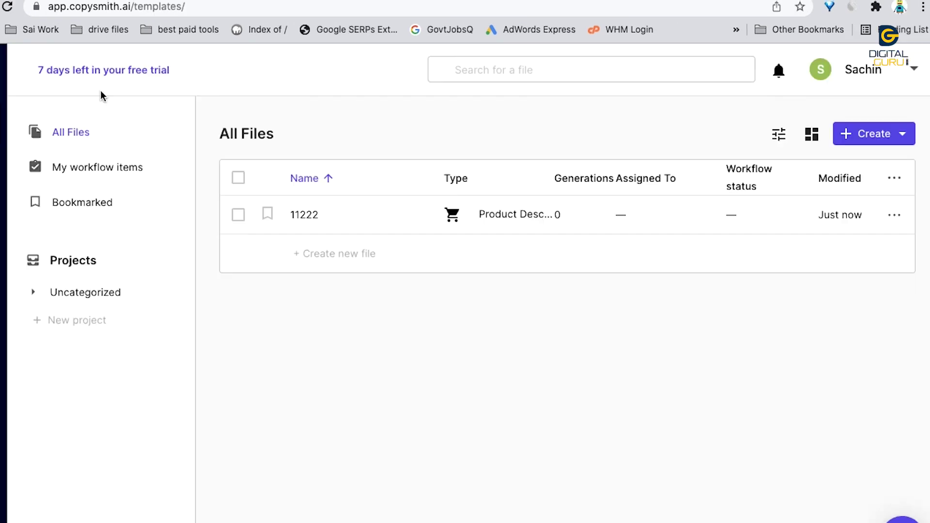
drag(64, 70, 167, 72)
click(864, 69)
scroll(581, 321, down, 2)
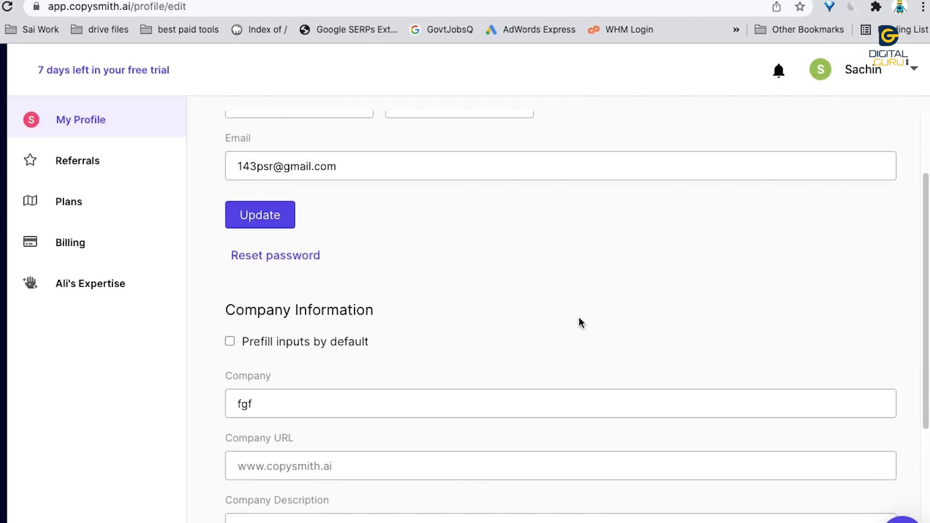
click(65, 189)
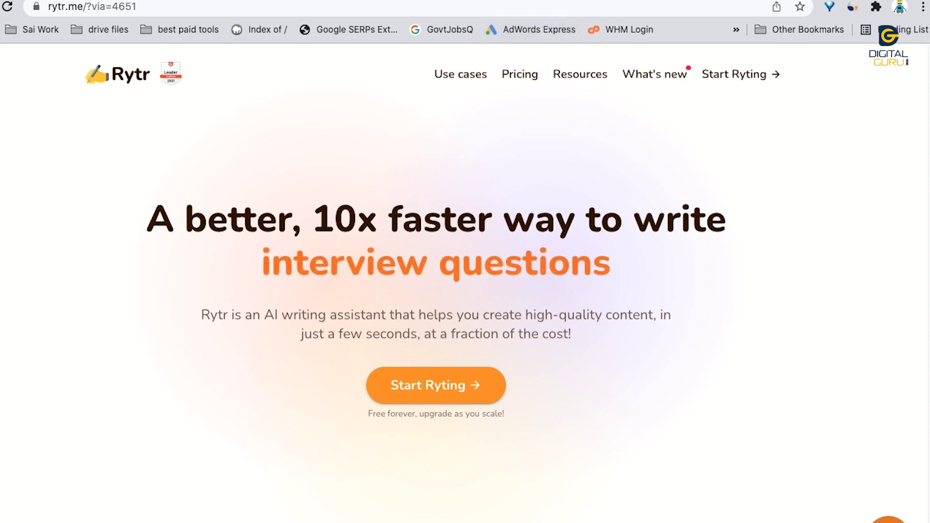
Step: Leave Rytr for Jasper's homepage at jasper.ai, then go to Articoolo's pricing page at articoolo.com/price
click(543, 1)
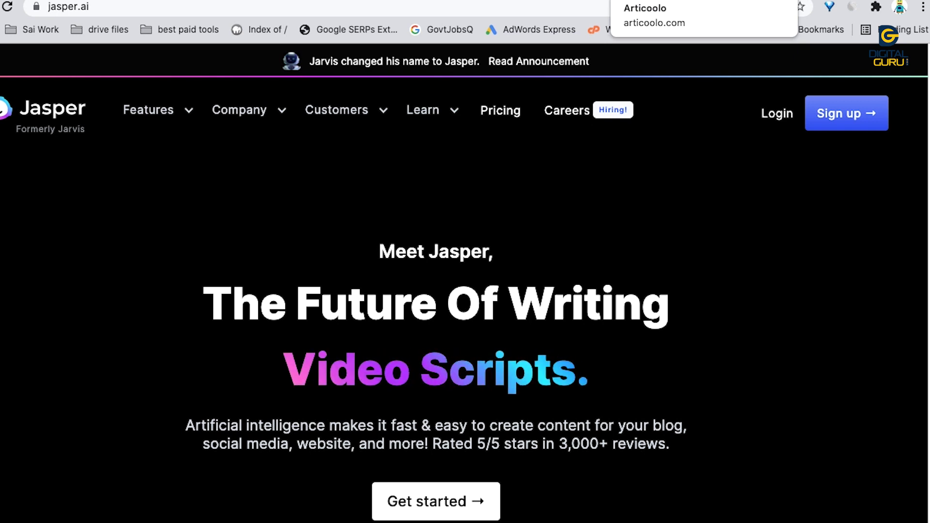
click(644, 0)
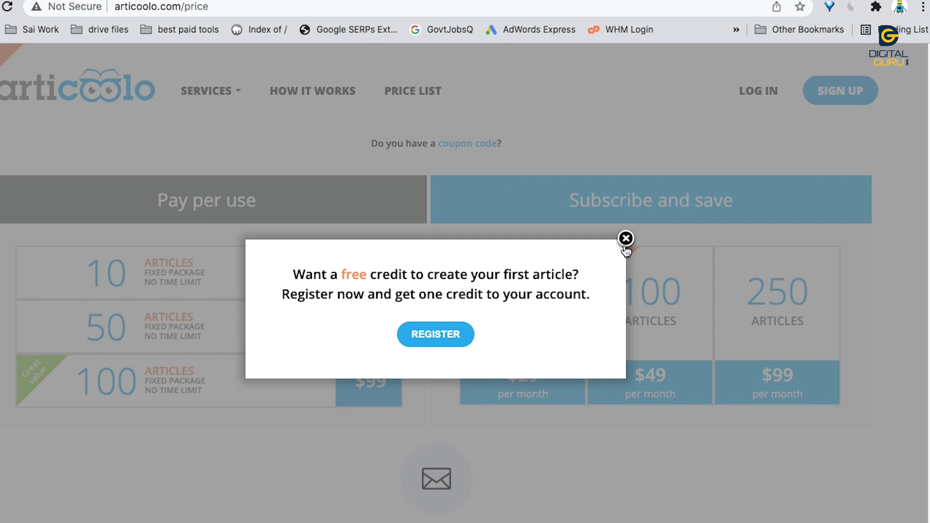
Step: Review Articoolo's packages, up to 250 articles at $99 monthly, then view TextCortex's pricing page
scroll(598, 286, down, 3)
scroll(487, 327, down, 3)
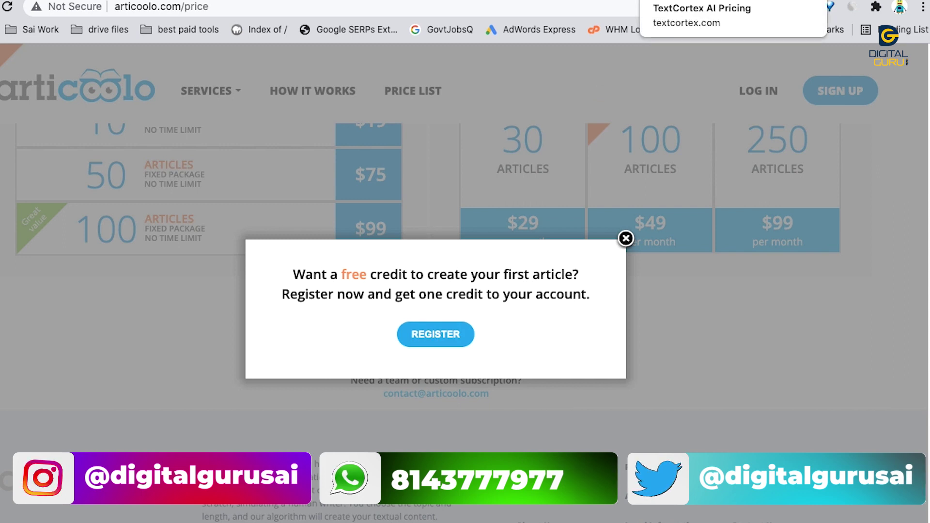
click(688, 1)
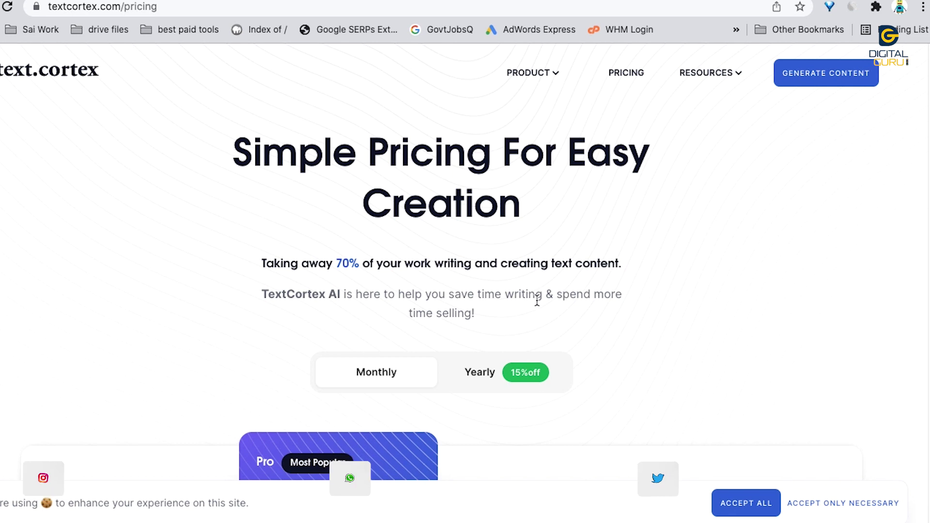
scroll(536, 299, down, 3)
scroll(543, 281, up, 3)
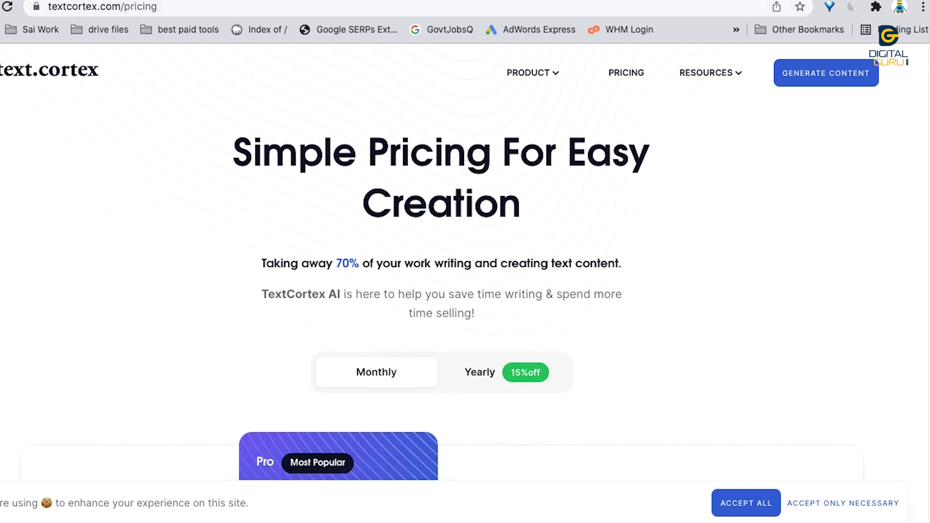
Step: Browse INK's website and its plans: $8.8 Starter, $44 PRO SEO and $177 Team
click(693, 1)
scroll(448, 222, down, 5)
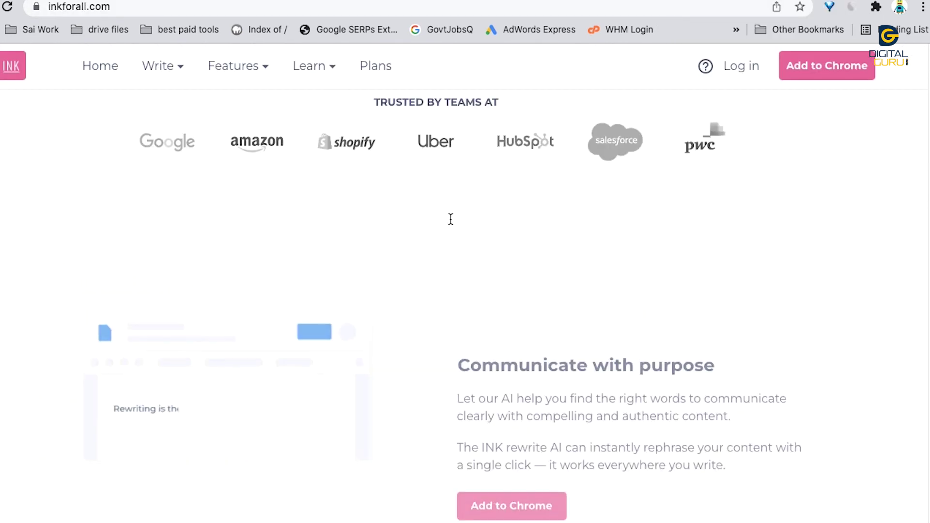
scroll(451, 223, down, 5)
scroll(465, 224, up, 1)
click(381, 74)
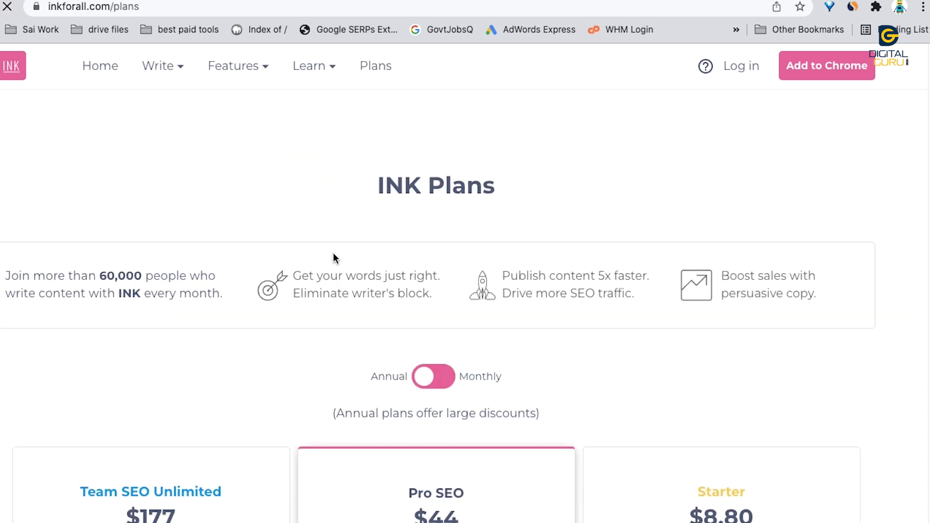
scroll(333, 252, down, 4)
scroll(334, 253, down, 3)
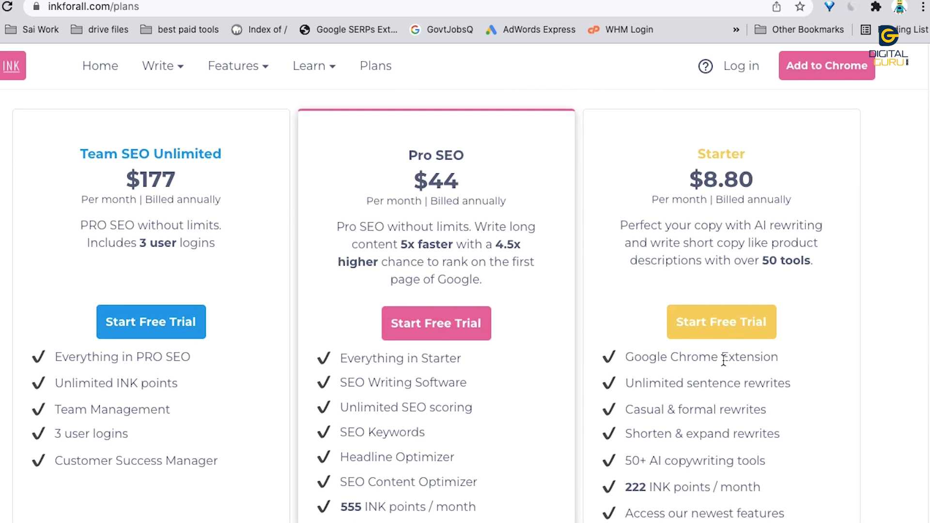
Step: Start the Team SEO Unlimited free trial by signing in with Google, reaching INK's AI tools catalogue
click(163, 325)
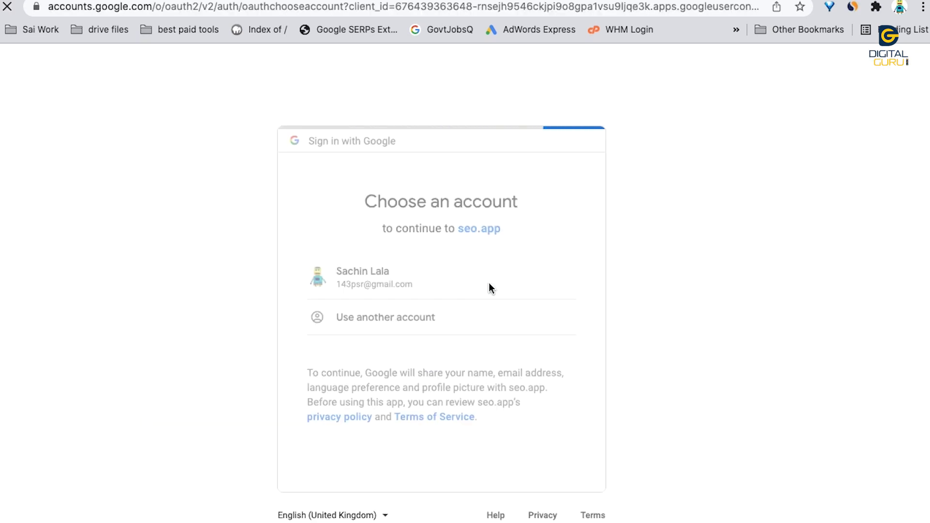
click(489, 285)
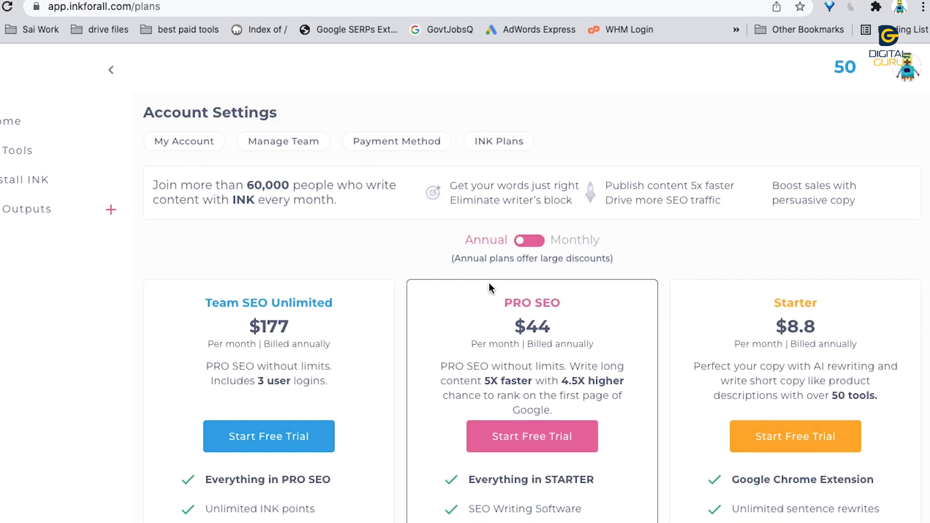
click(845, 72)
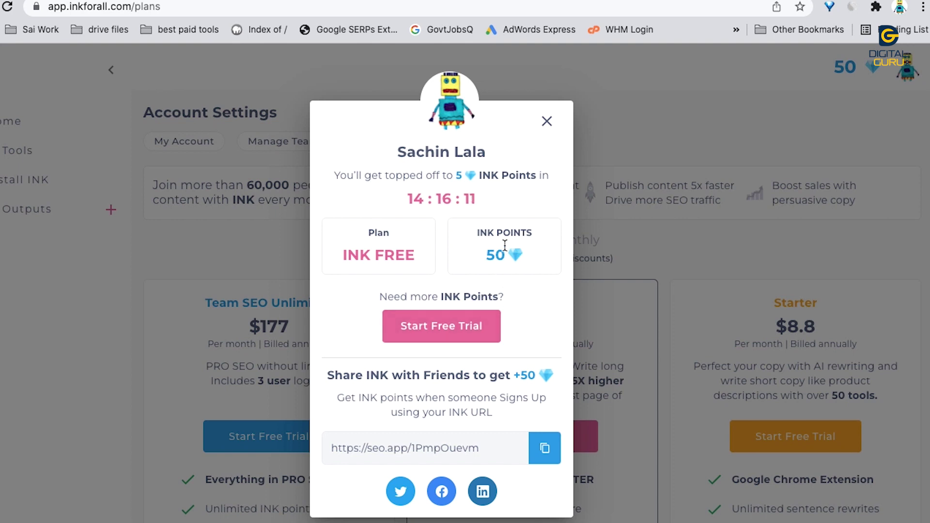
click(547, 121)
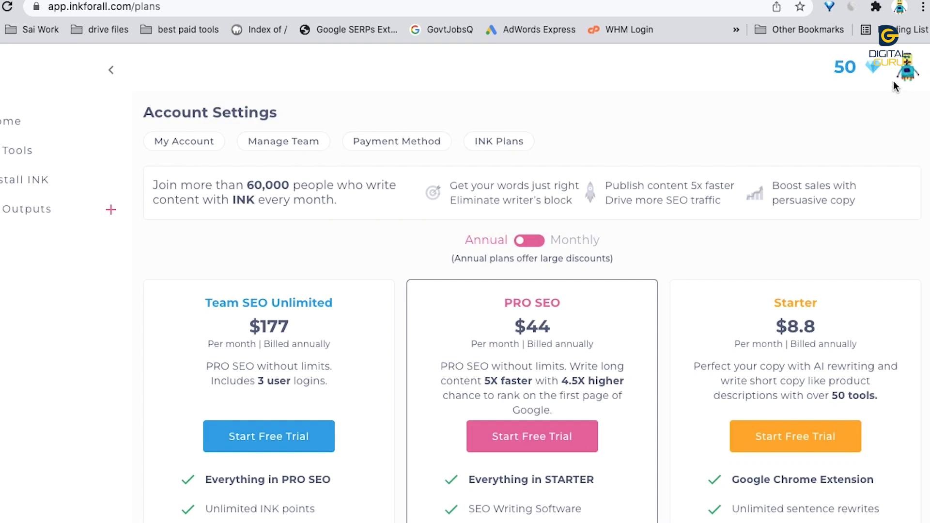
click(325, 435)
scroll(325, 247, down, 10)
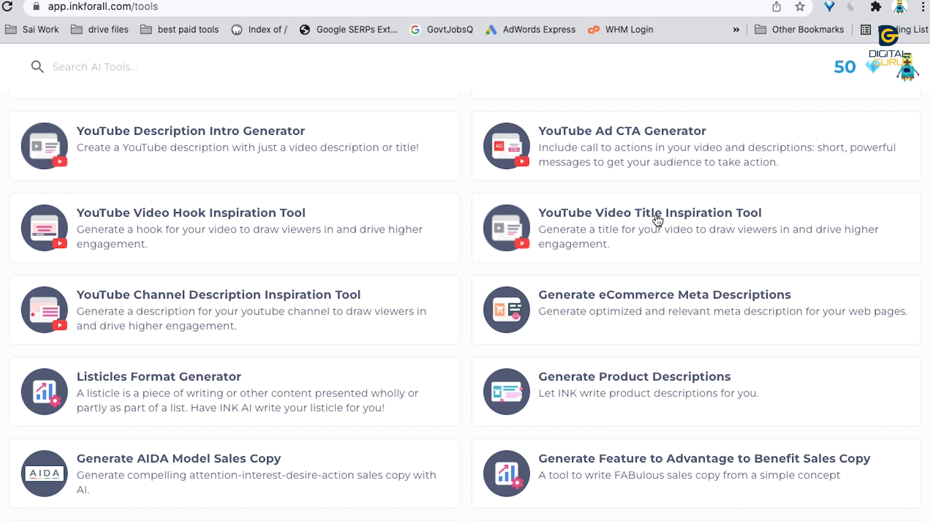
Step: Use the YouTube Channel Description Inspiration Tool to generate descriptions about digital marketing and making money online
click(254, 306)
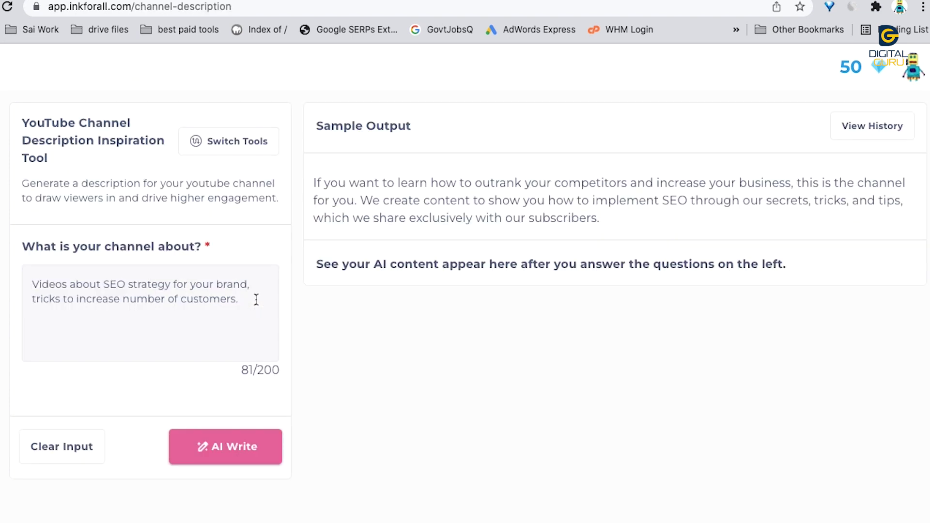
click(221, 444)
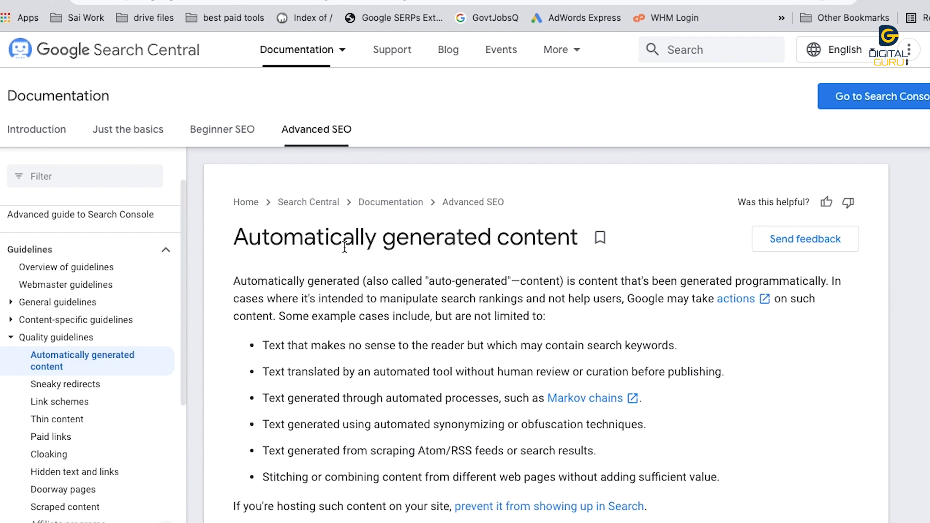
scroll(538, 242, down, 1)
scroll(540, 240, down, 2)
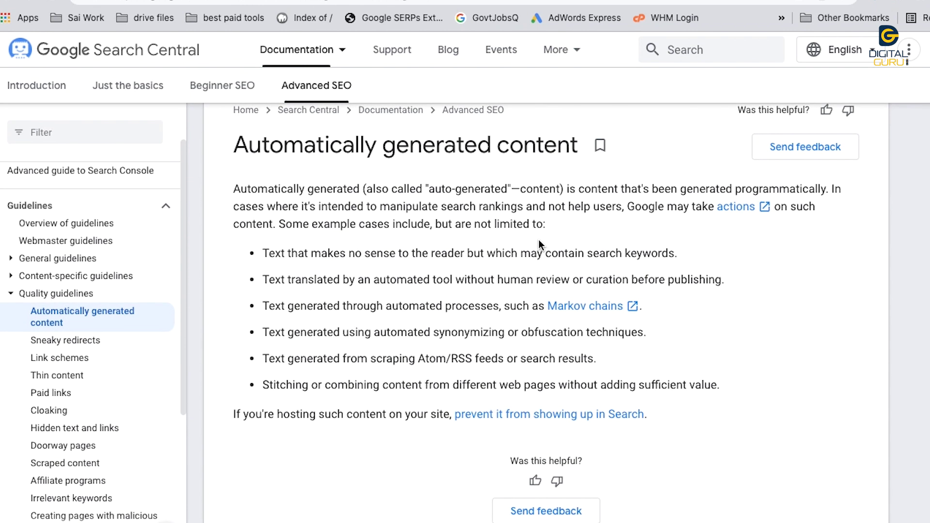
scroll(538, 240, up, 1)
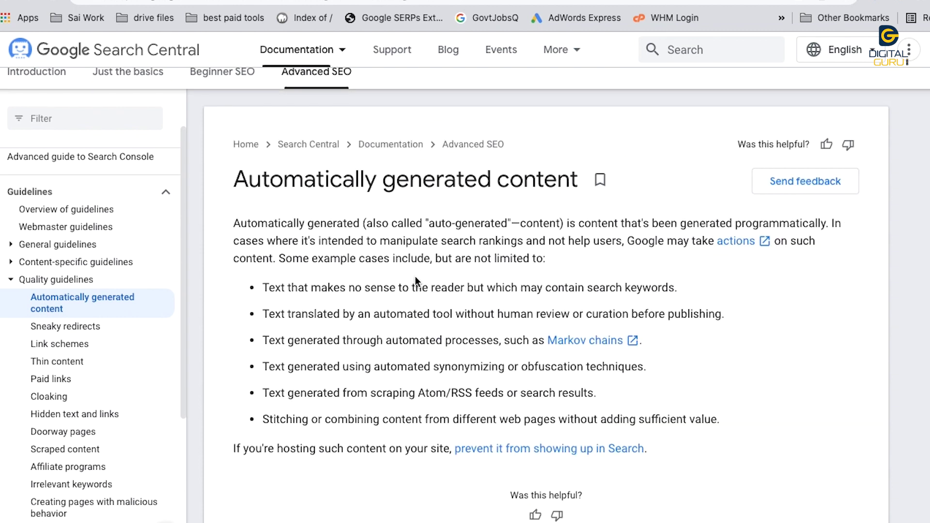
drag(292, 241, 534, 234)
scroll(439, 313, down, 1)
click(298, 308)
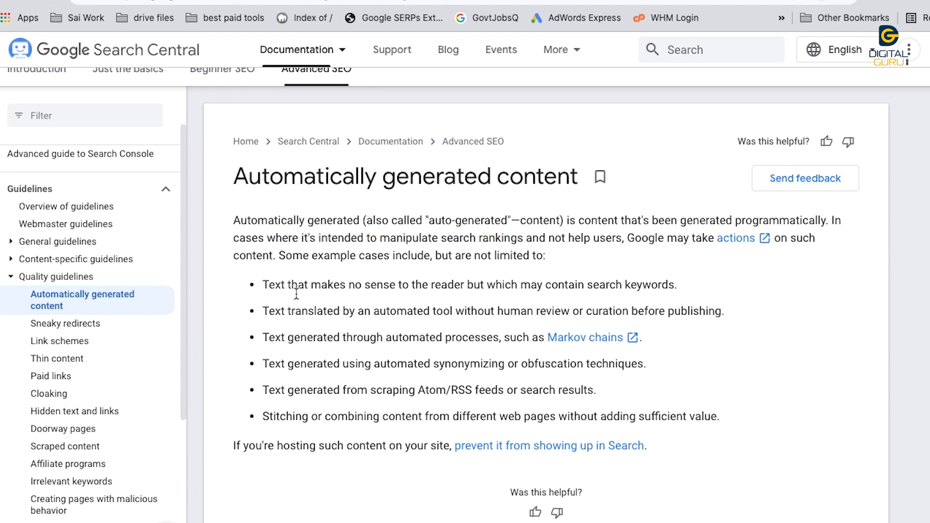
drag(277, 290, 545, 285)
drag(275, 313, 633, 307)
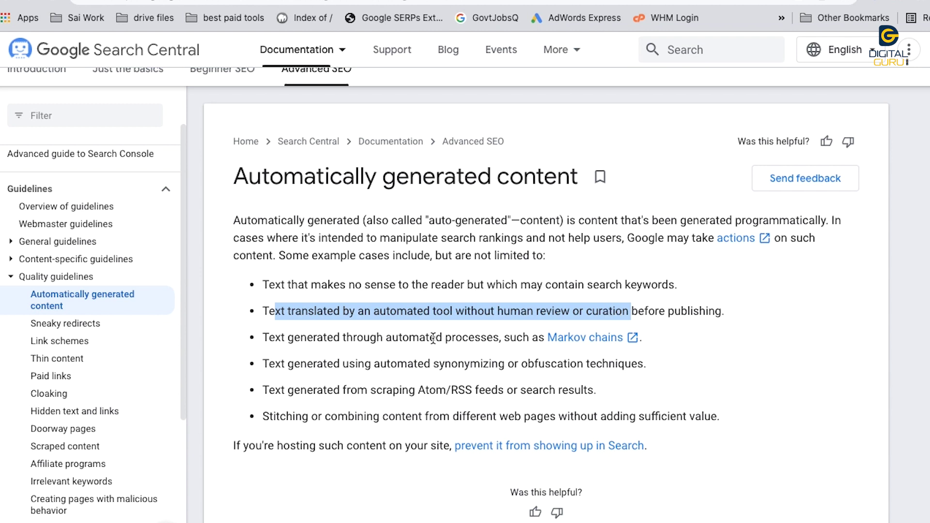
click(353, 338)
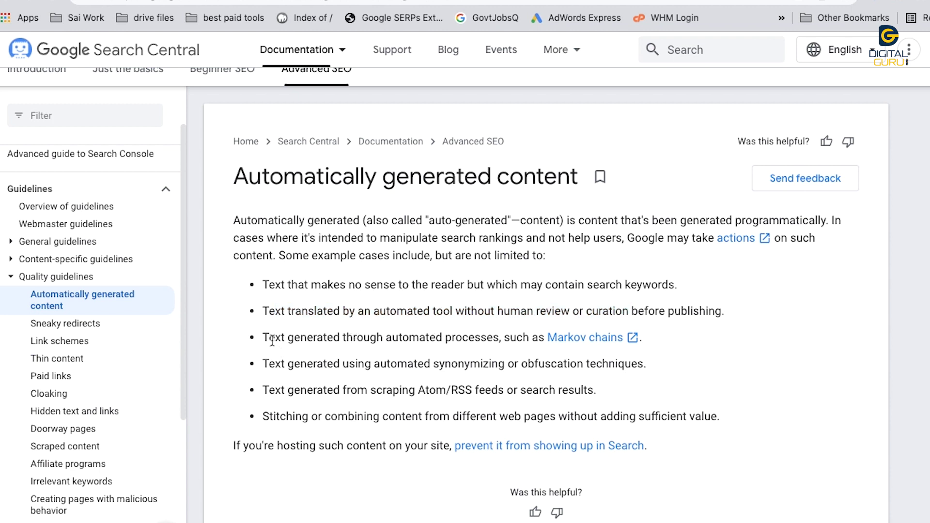
drag(358, 338, 524, 336)
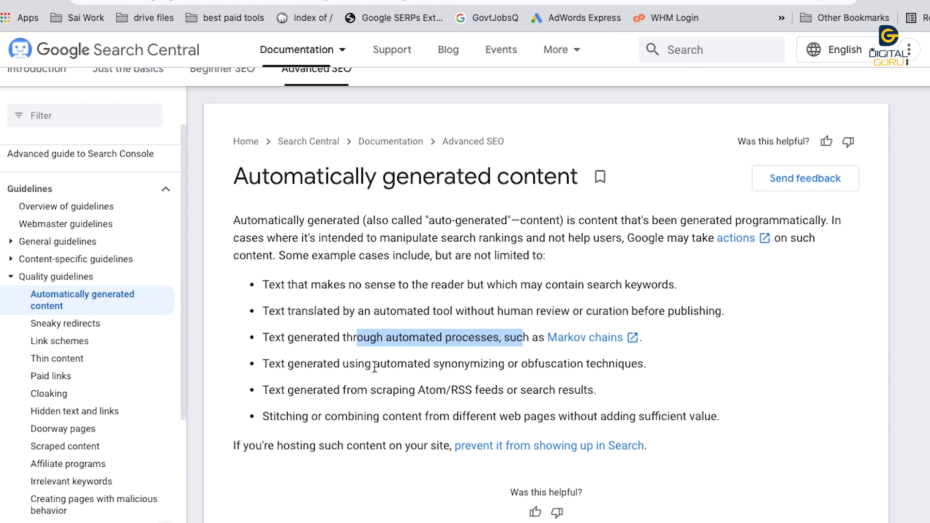
click(293, 367)
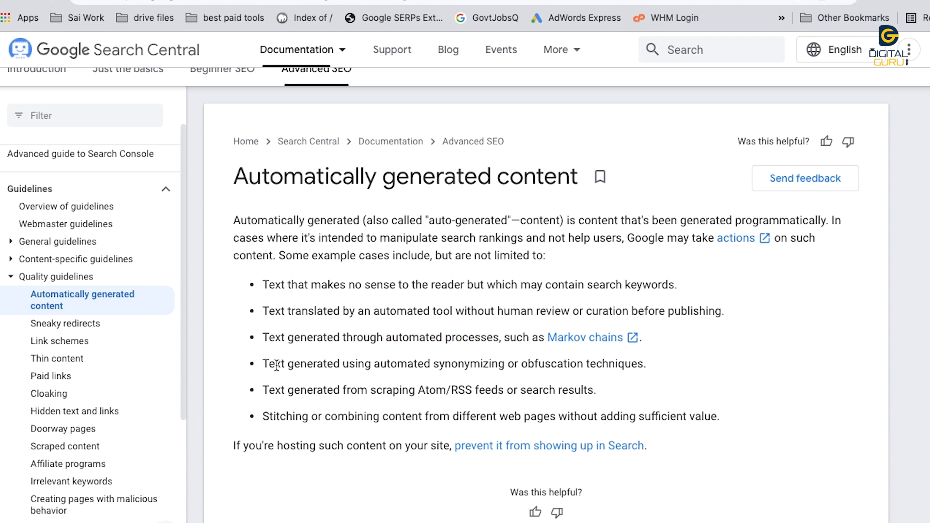
drag(275, 365, 634, 364)
drag(426, 390, 417, 394)
click(290, 394)
drag(370, 390, 582, 383)
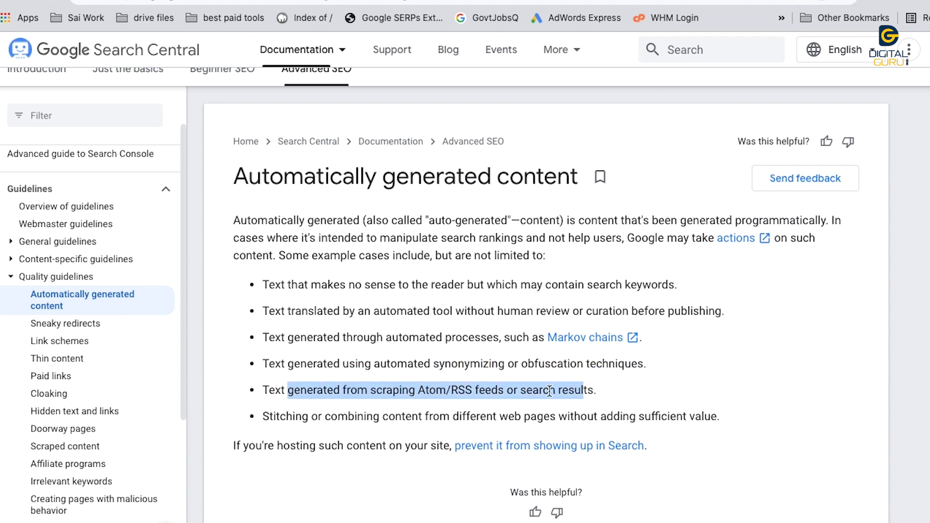
click(412, 414)
drag(427, 392, 491, 390)
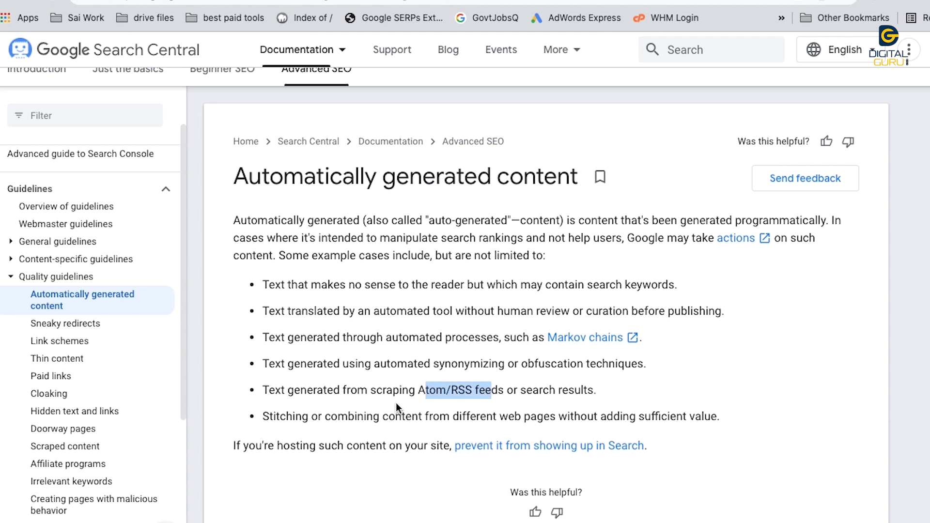
scroll(395, 405, down, 1)
click(305, 416)
drag(304, 415, 709, 413)
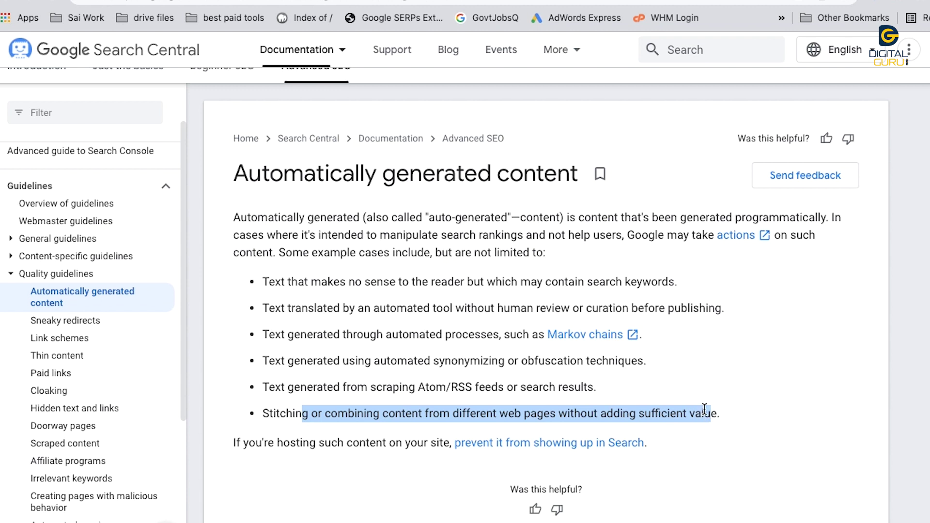